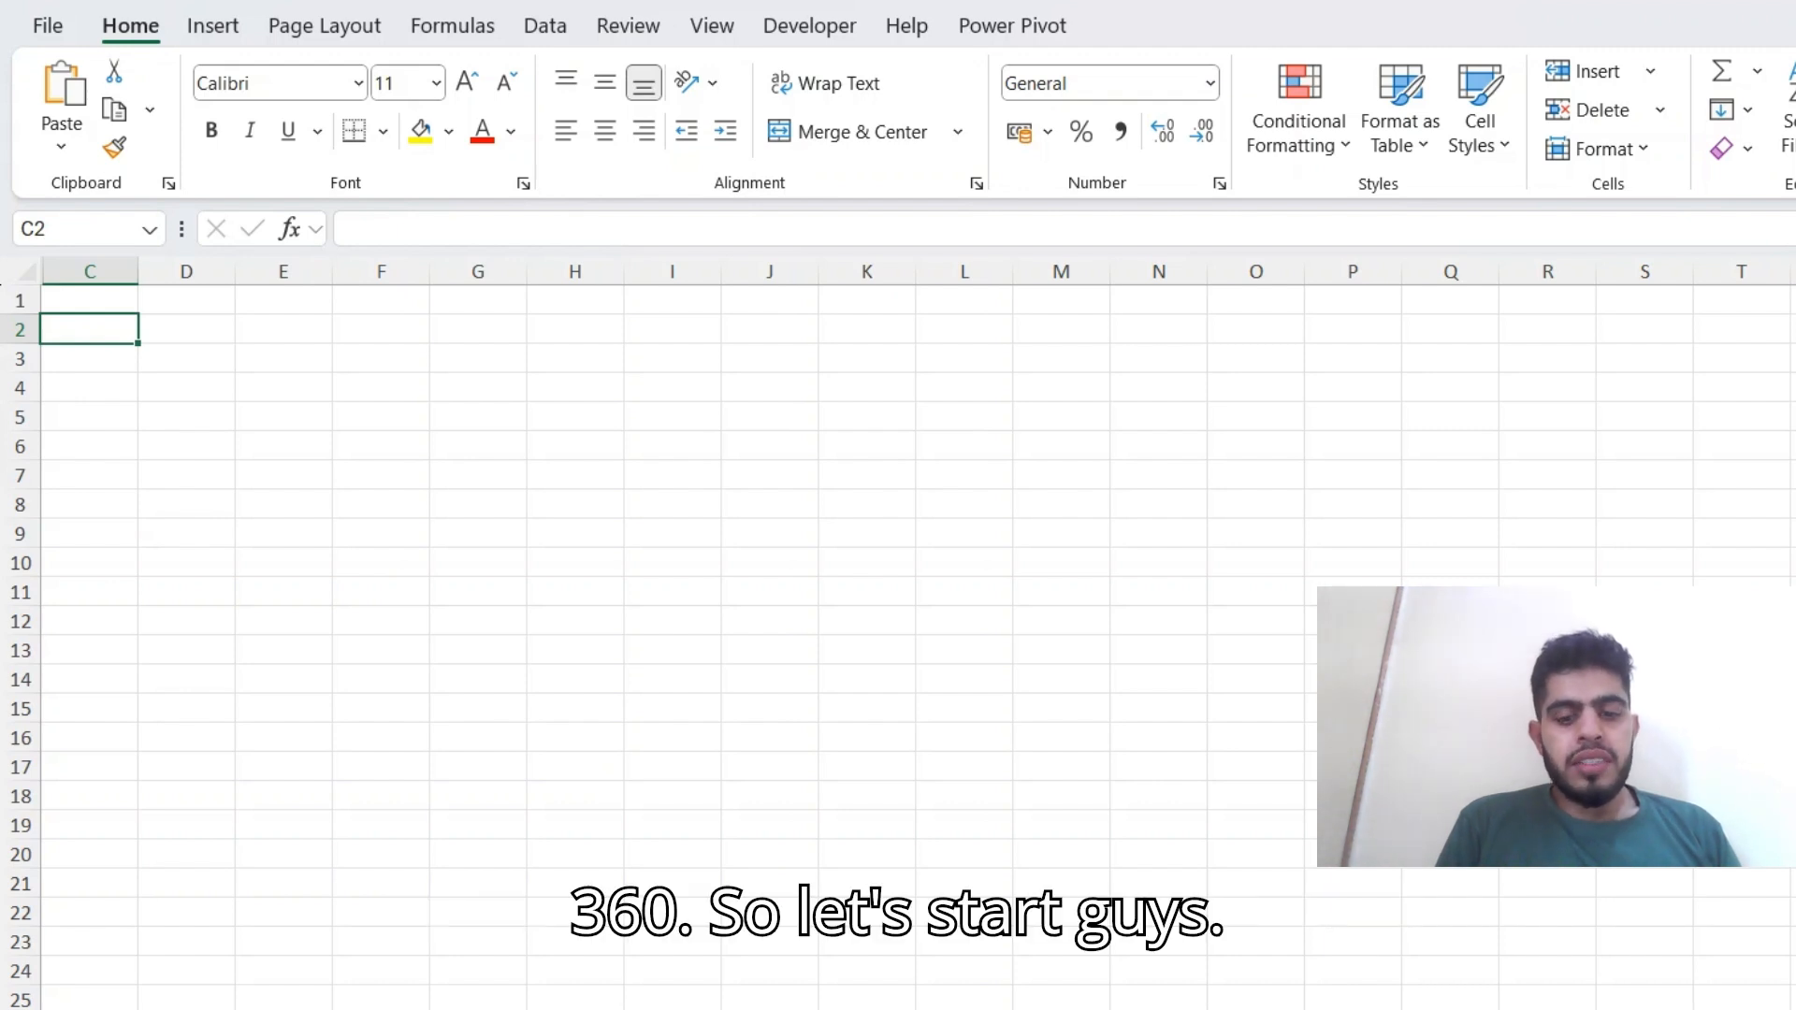
# Enter a DAYS360 formula in C2 with TODAY() as the start date and "24/01/2025" as the end date.
pyautogui.write('=day')
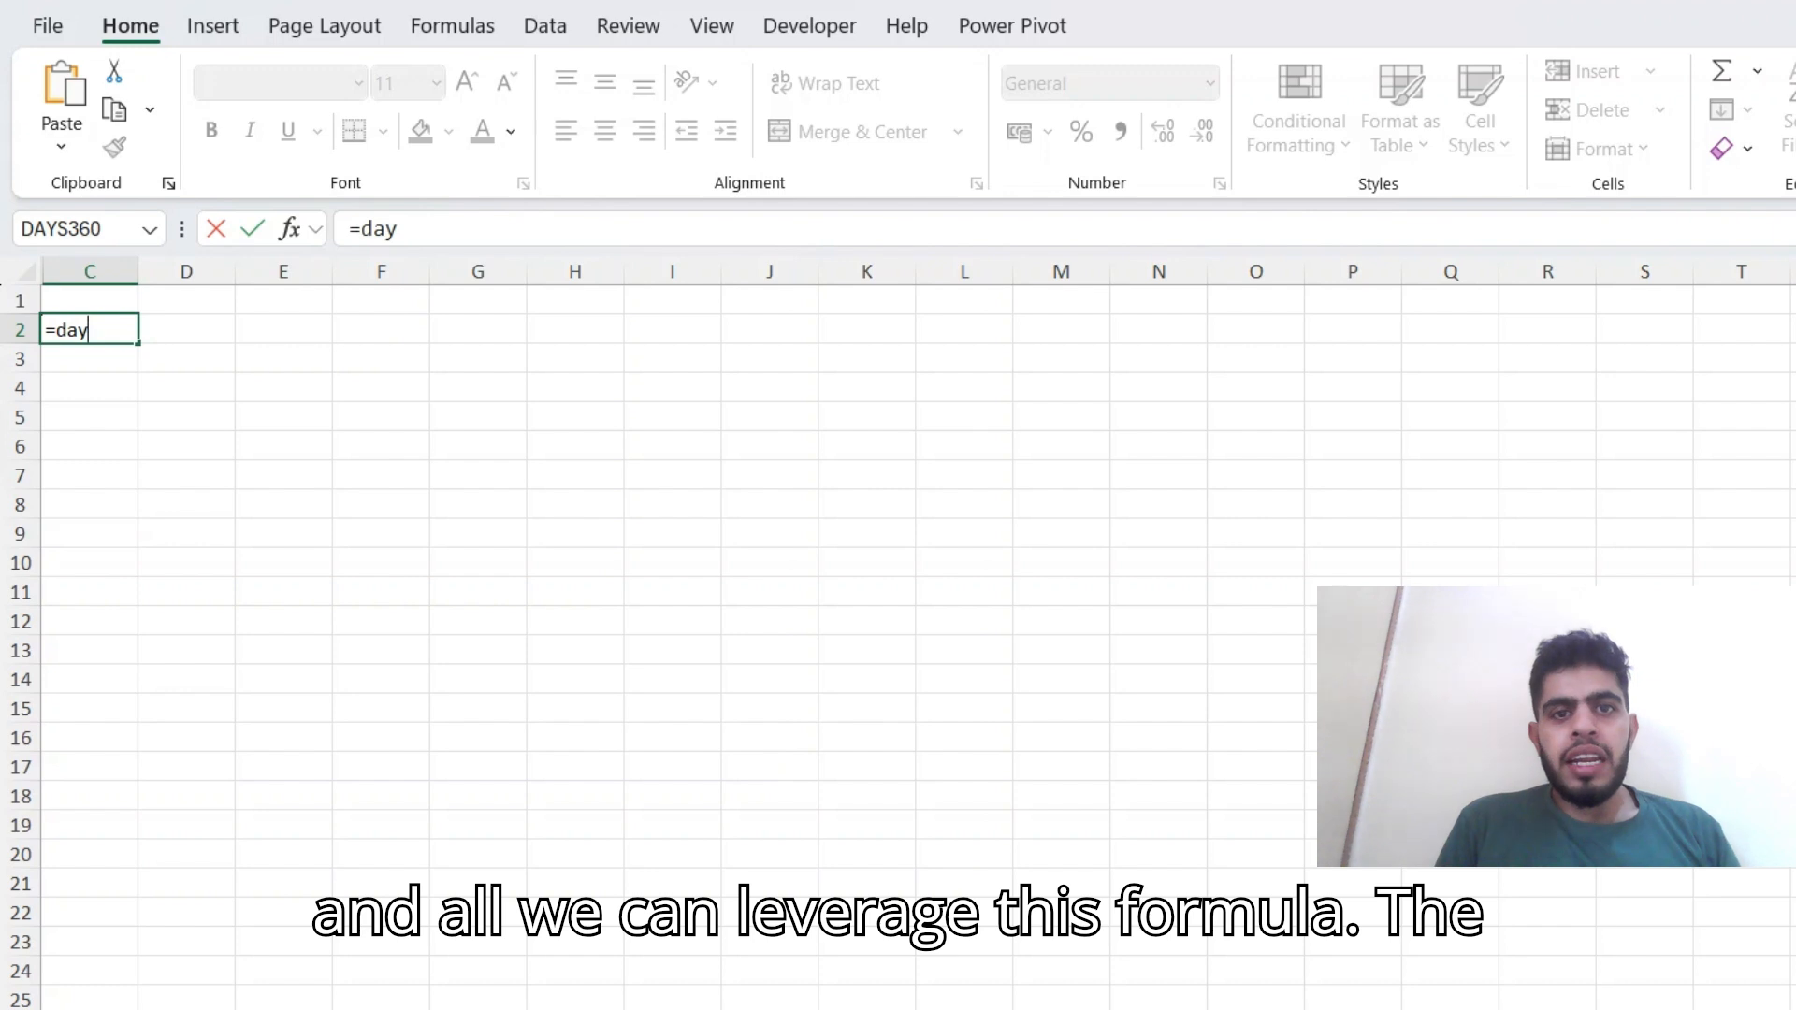
pyautogui.press('Tab')
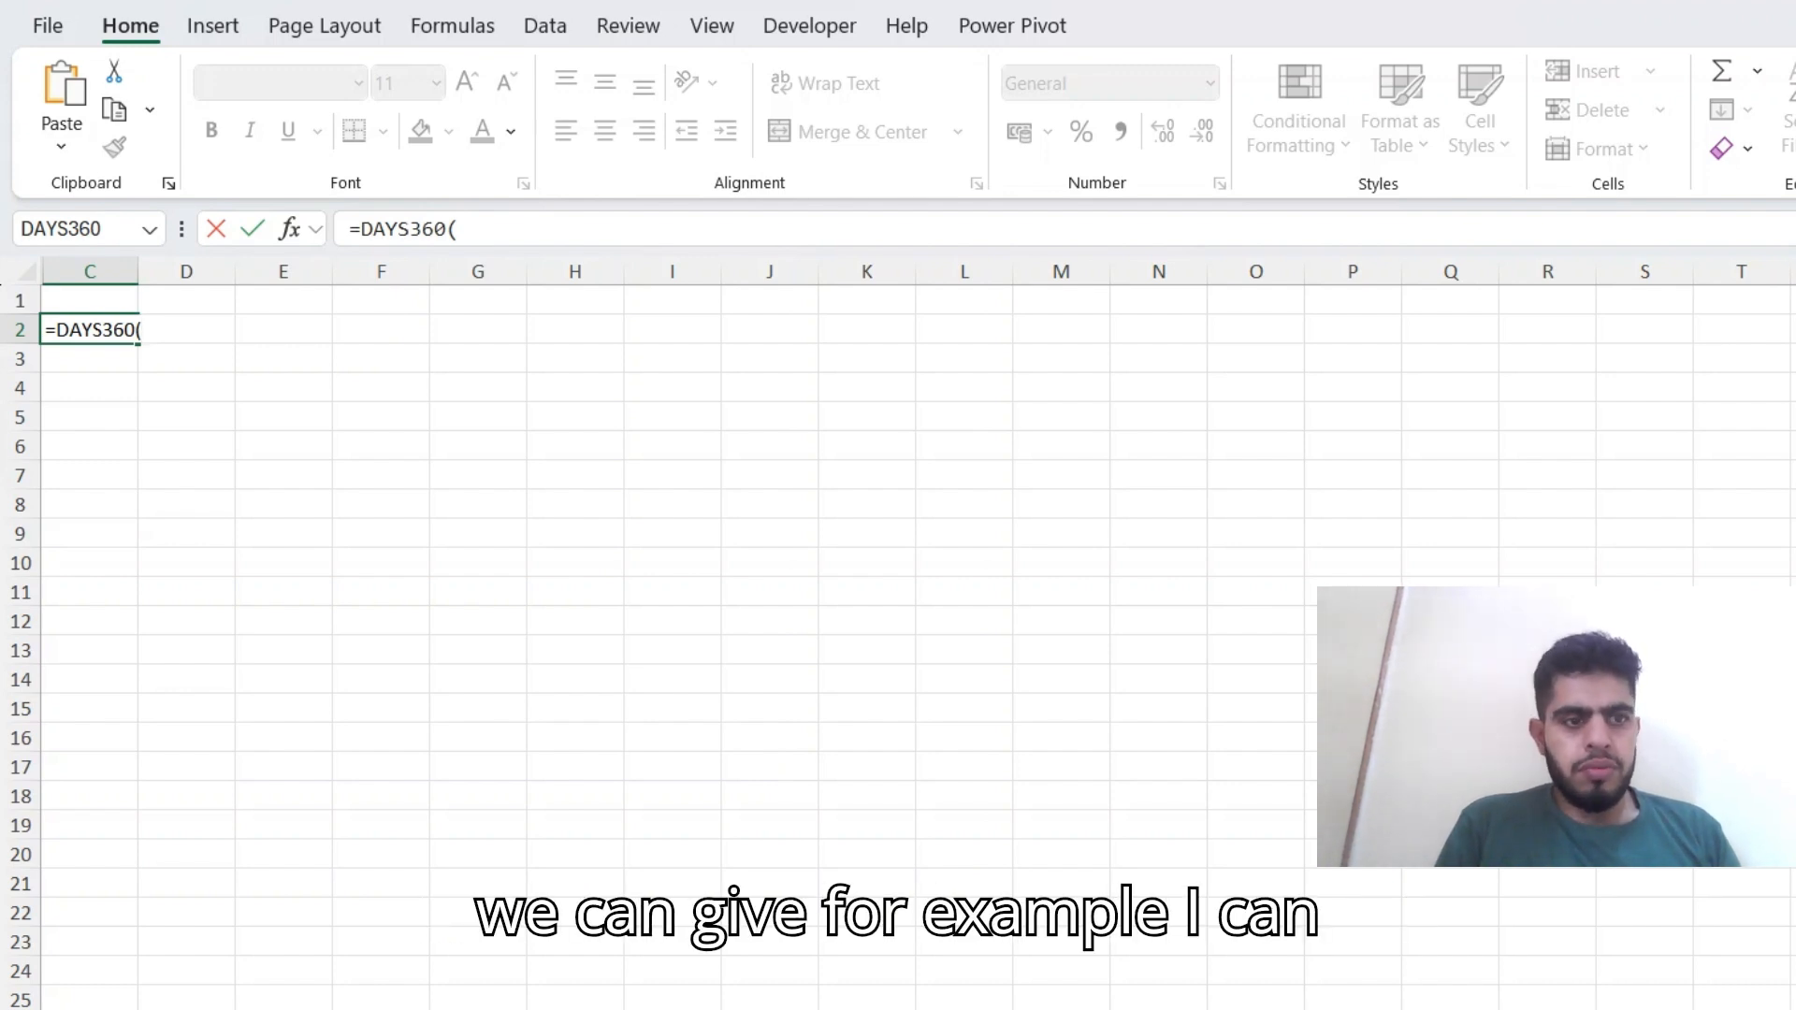
pyautogui.write('=t')
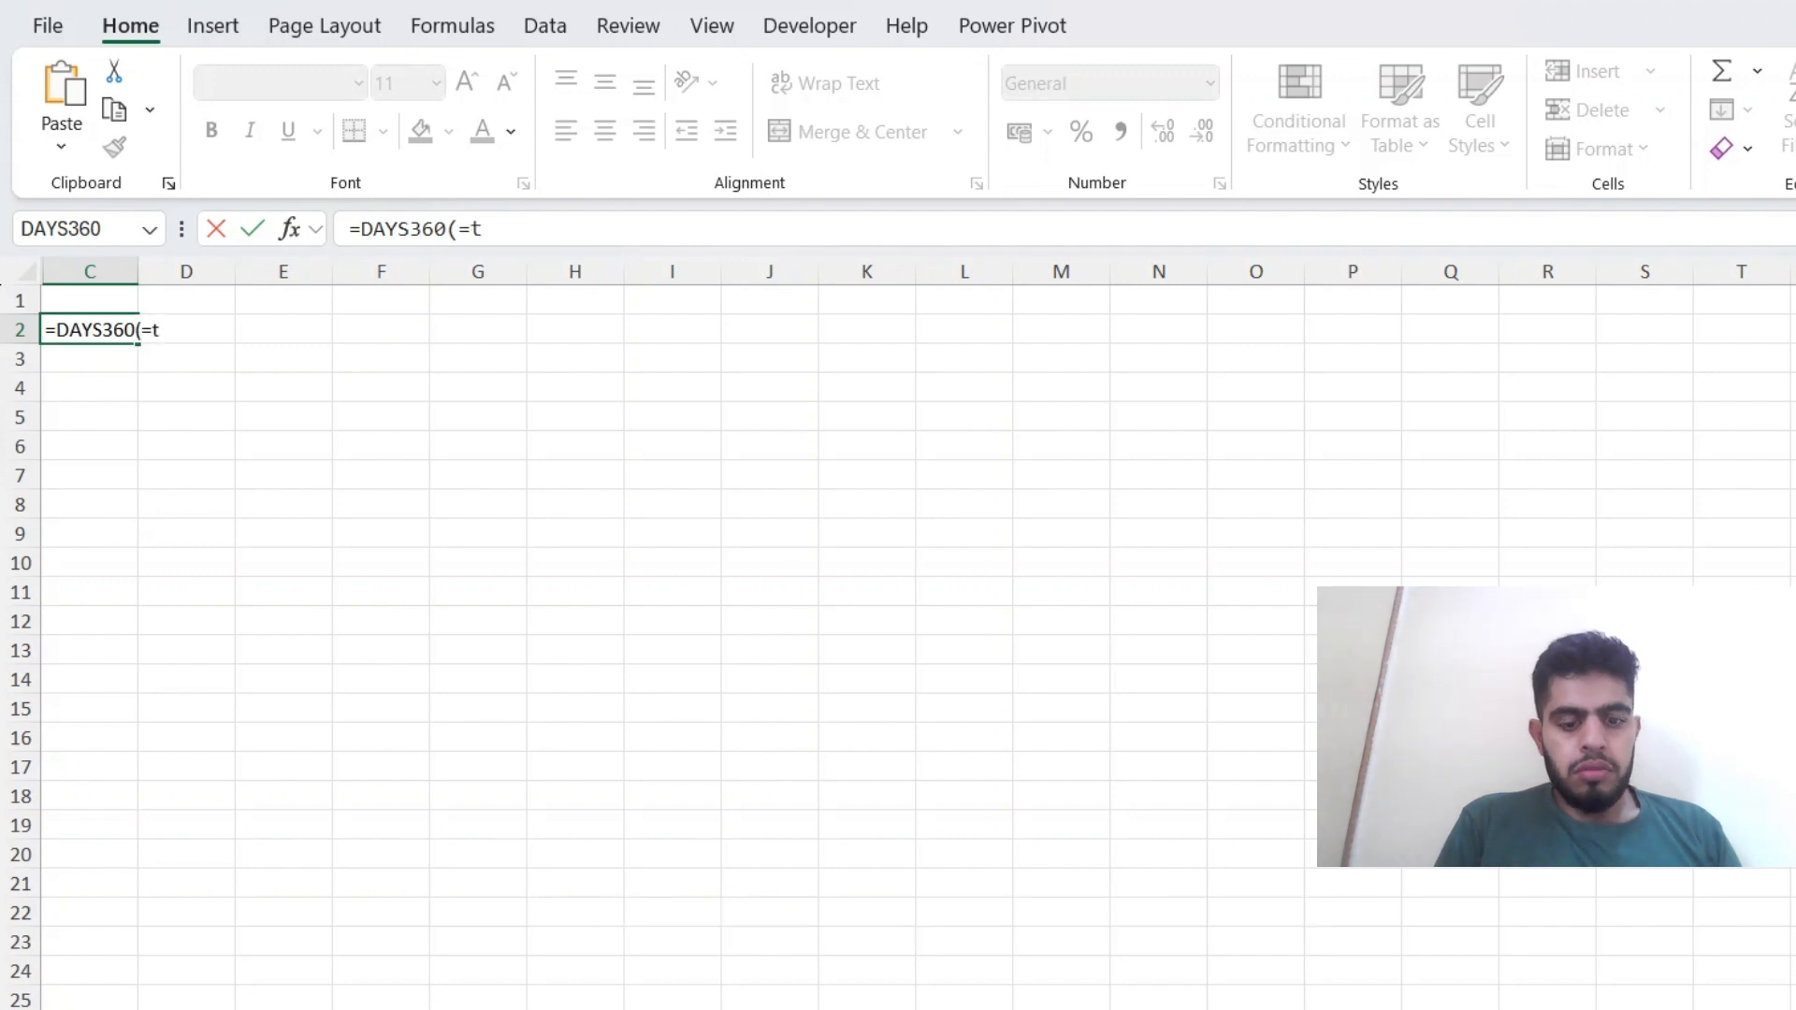
pyautogui.press('BackSpace')
pyautogui.press('BackSpace')
pyautogui.write('tod')
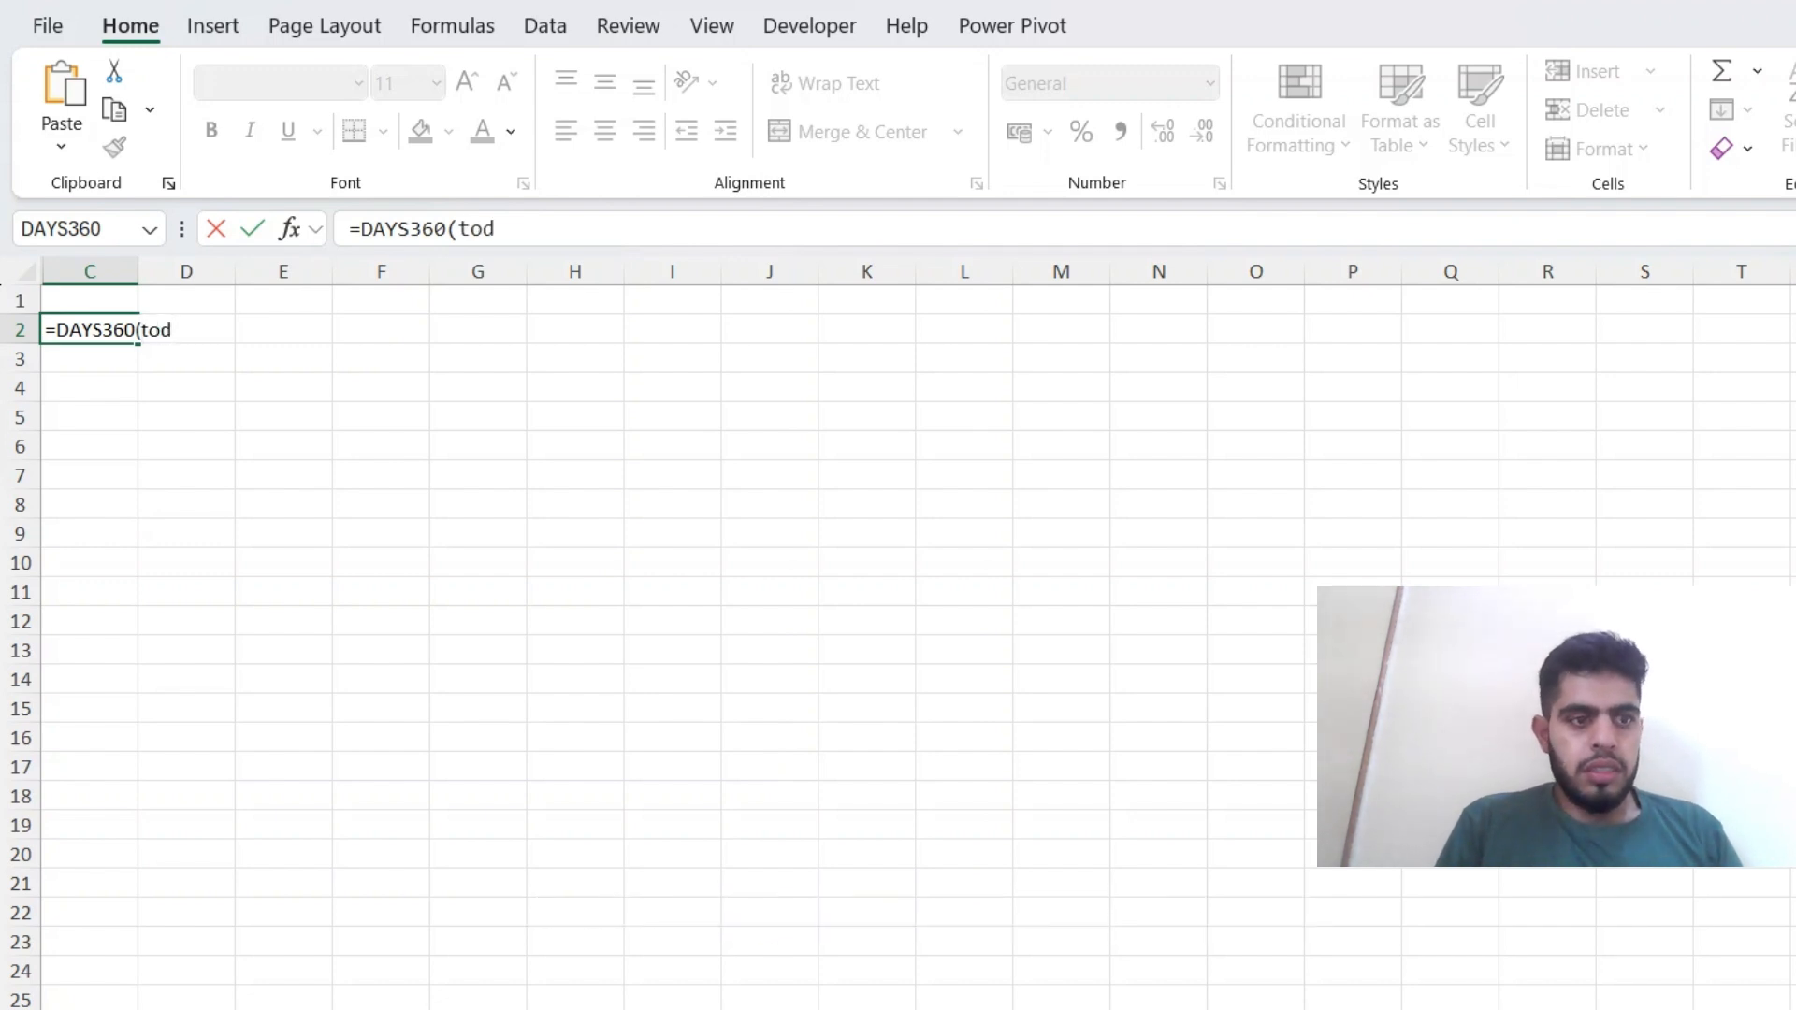
pyautogui.press('Tab')
pyautogui.write(')')
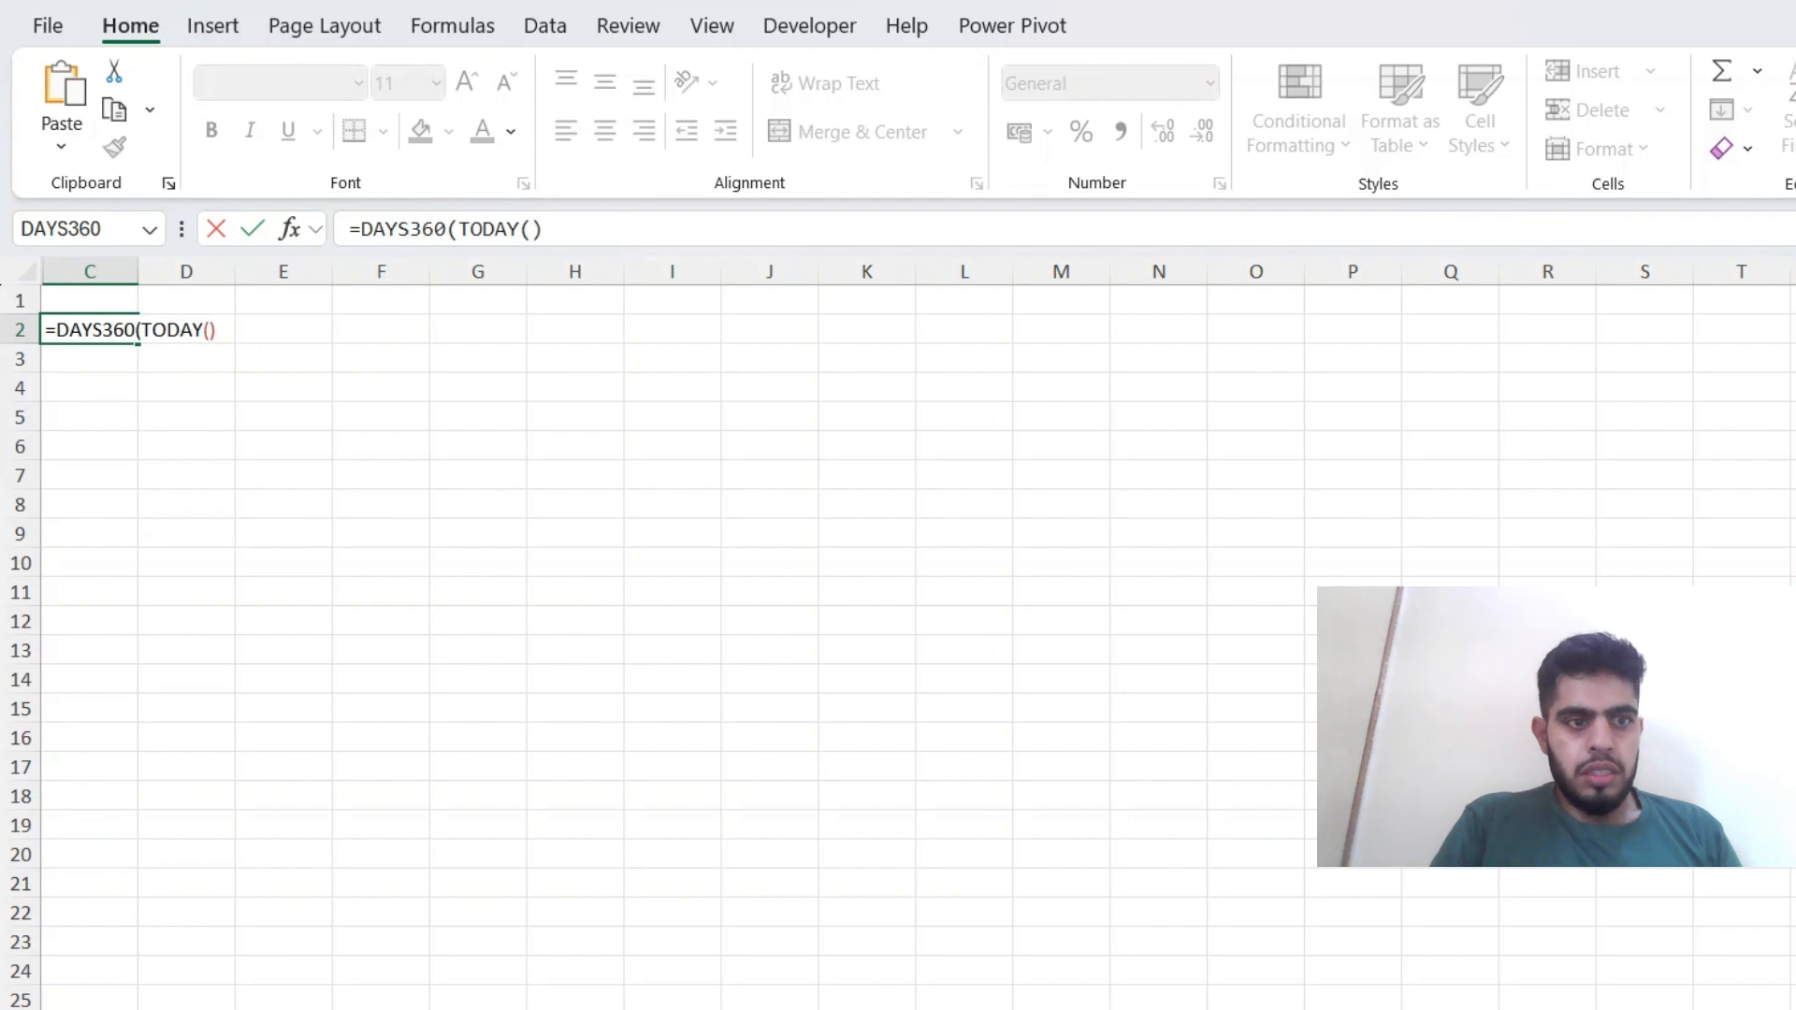
pyautogui.write(',"')
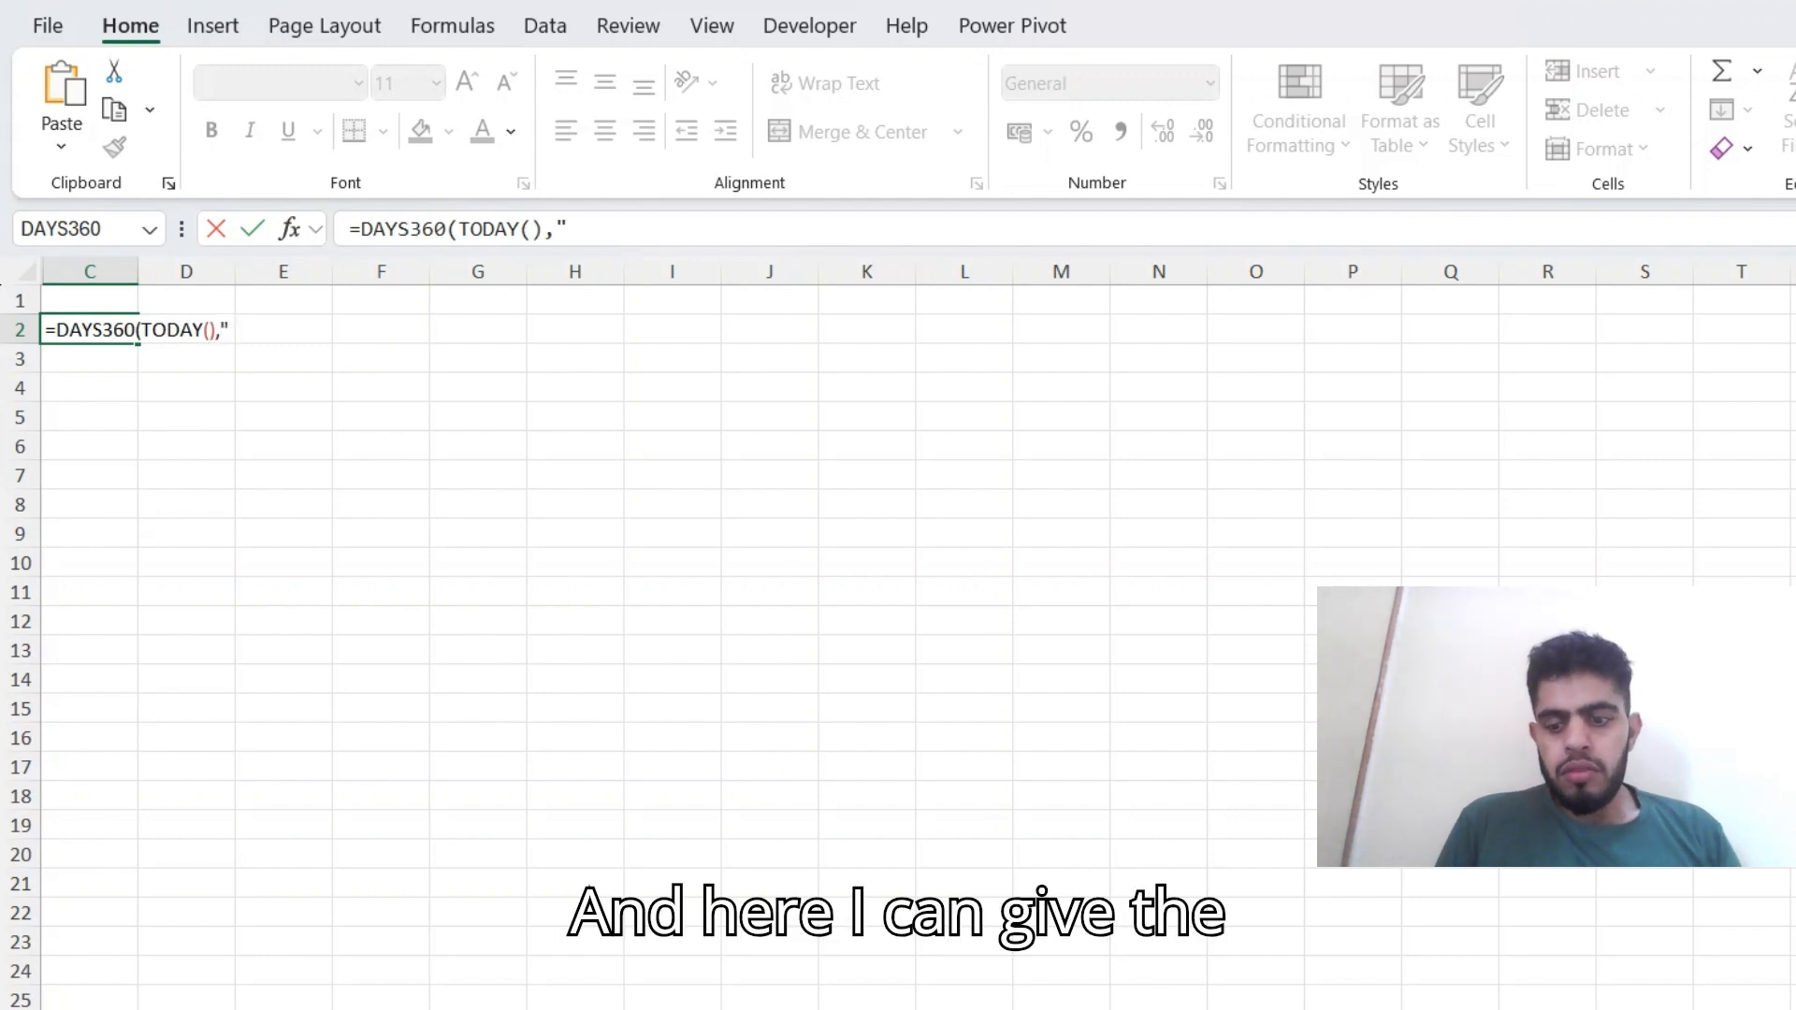
pyautogui.write('24/01')
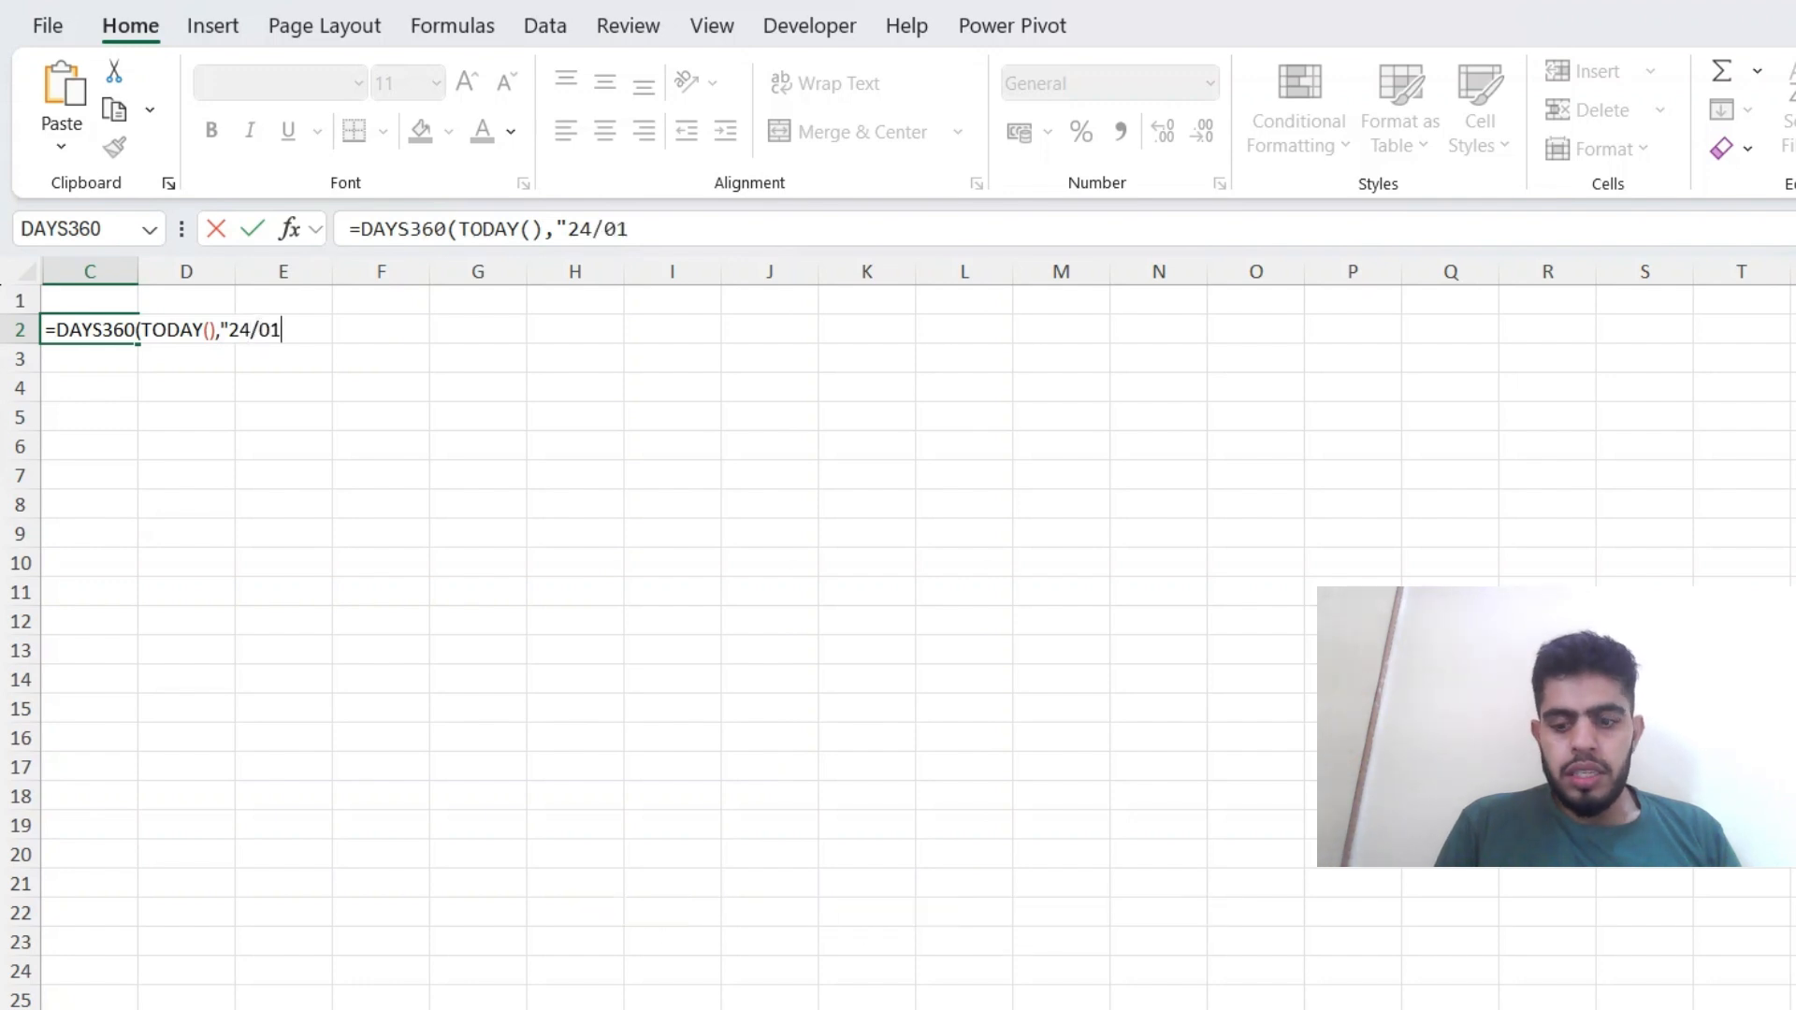
pyautogui.write('/2025')
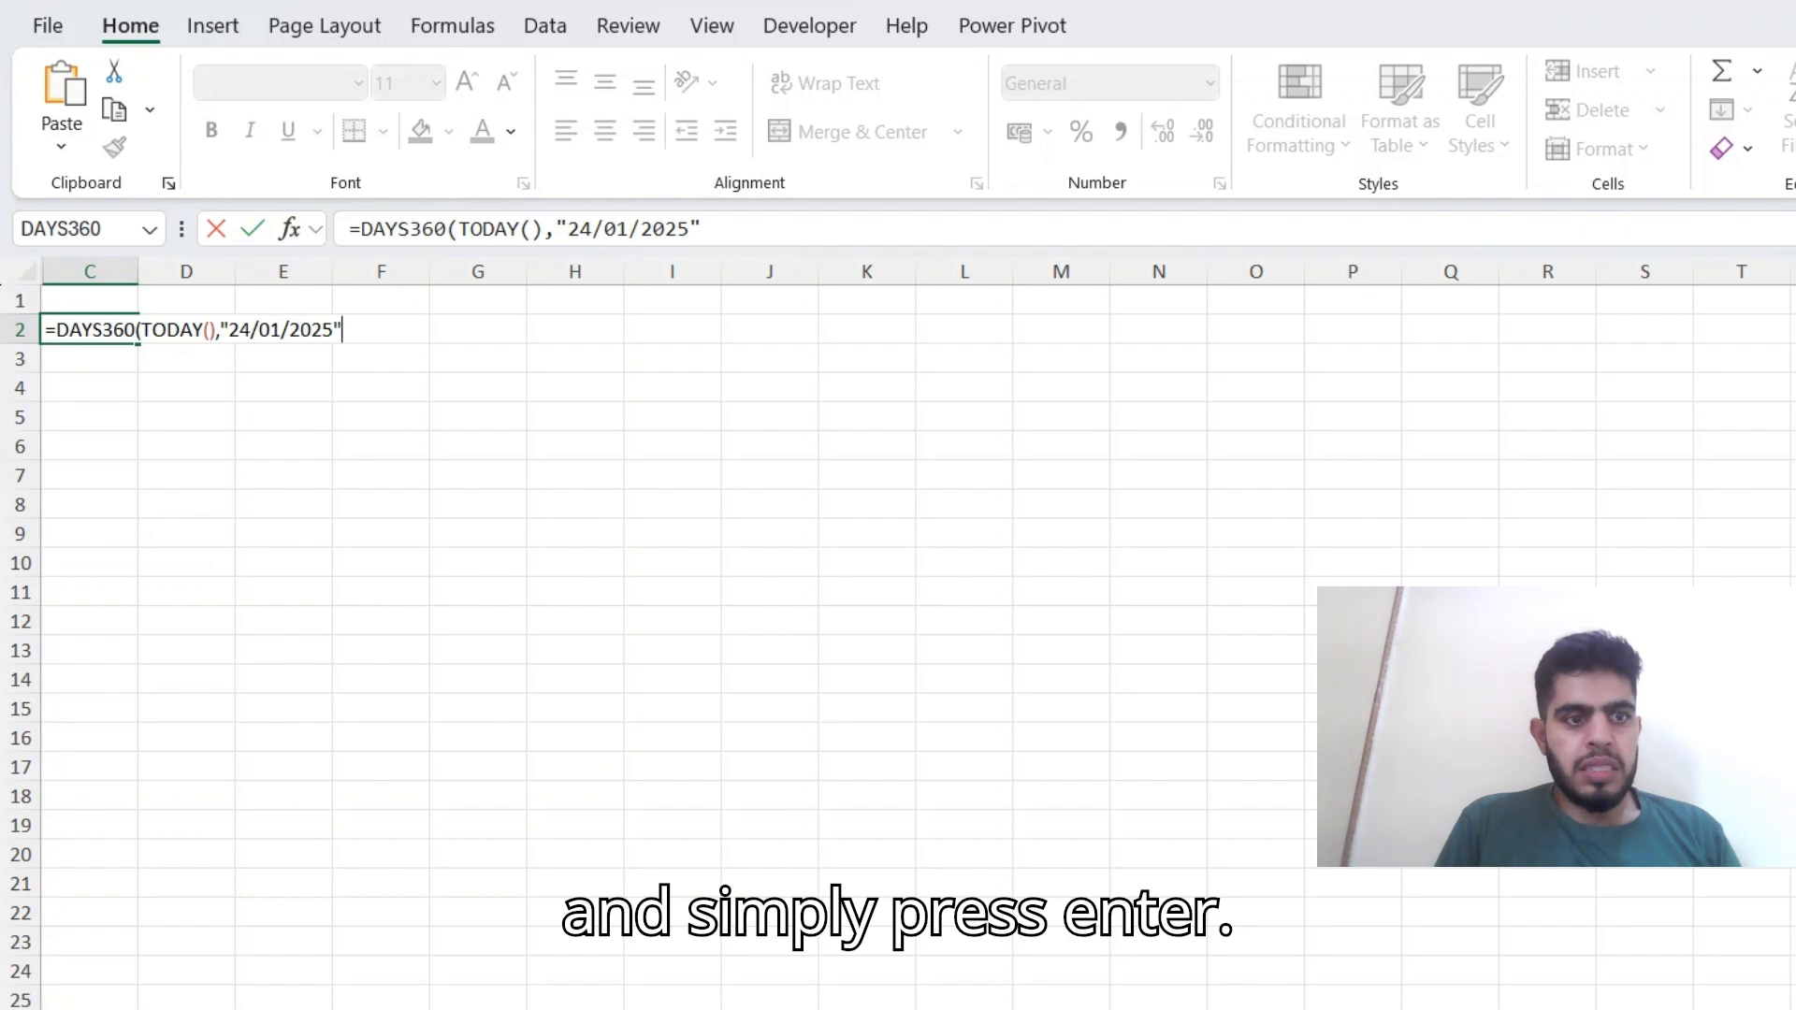
pyautogui.press('Return')
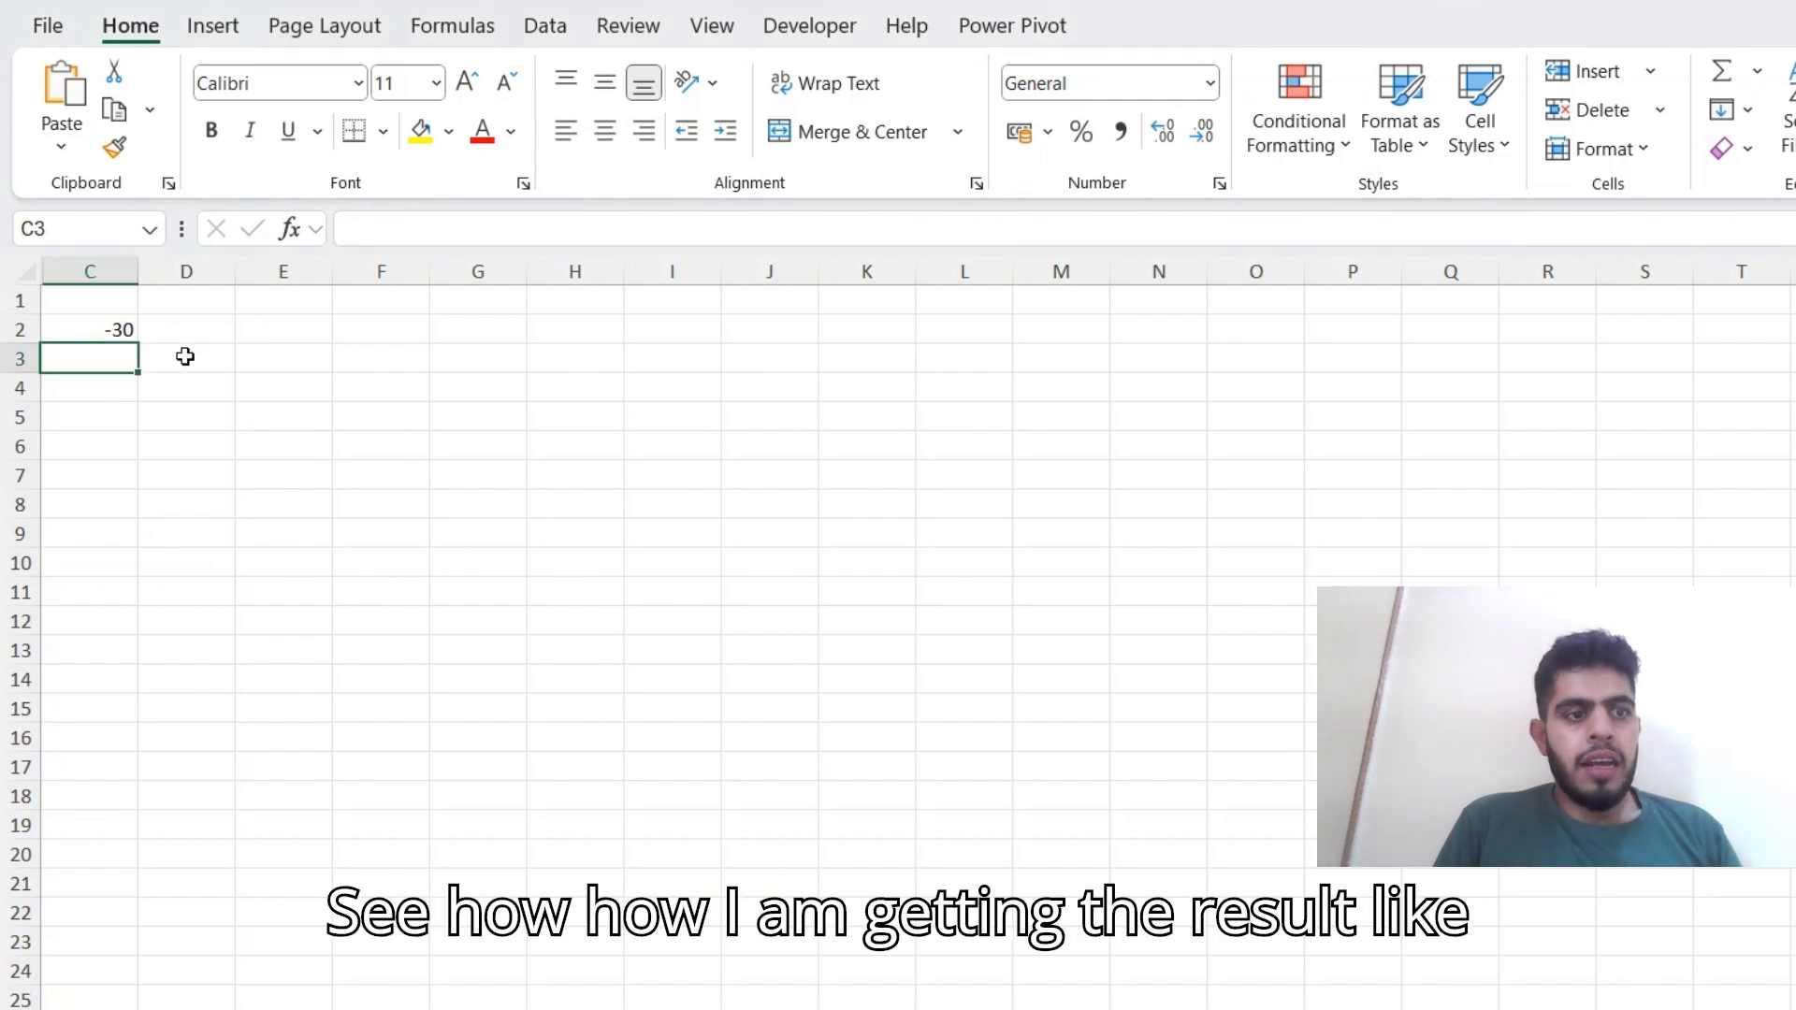
# Review the start and end date arguments of the DAYS360 formula in C2.
pyautogui.press('Up')
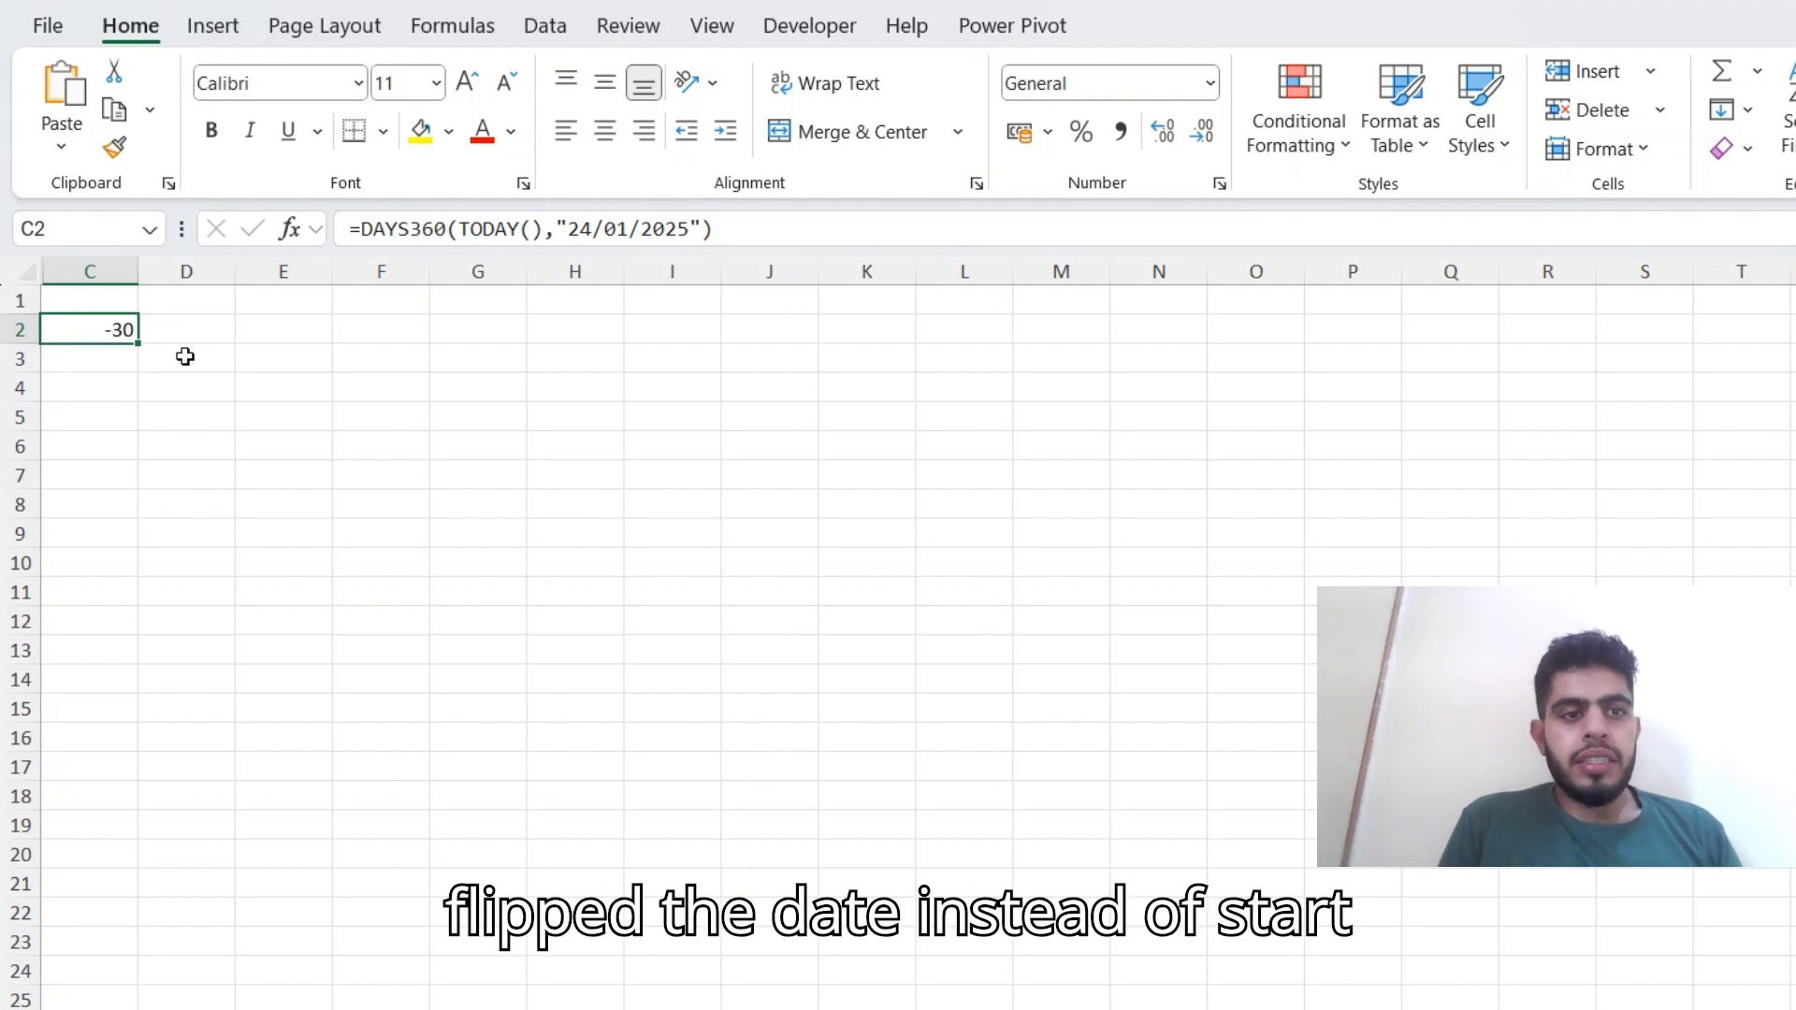
pyautogui.press('F2')
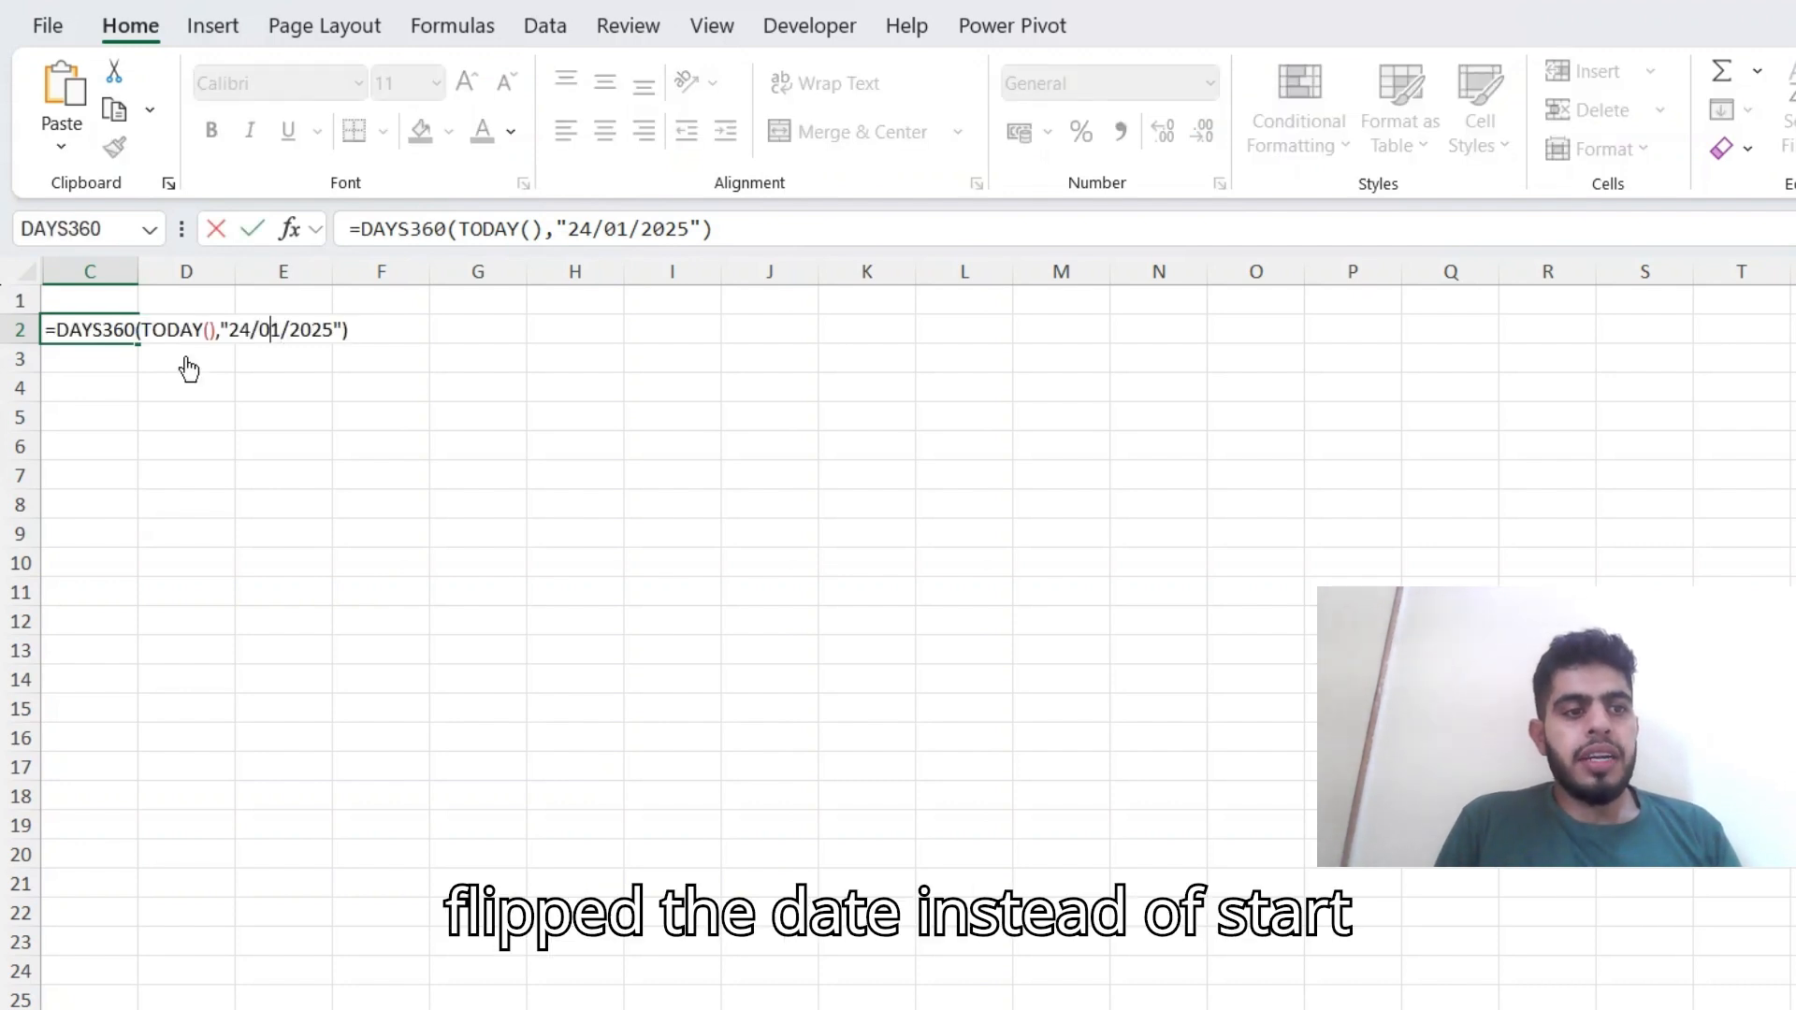
pyautogui.press('Left')
pyautogui.press('Left')
pyautogui.press('Left')
pyautogui.press('Left')
pyautogui.press('Left')
pyautogui.press('Left')
pyautogui.press('Left')
pyautogui.press('Right')
pyautogui.press('Right')
pyautogui.press('Right')
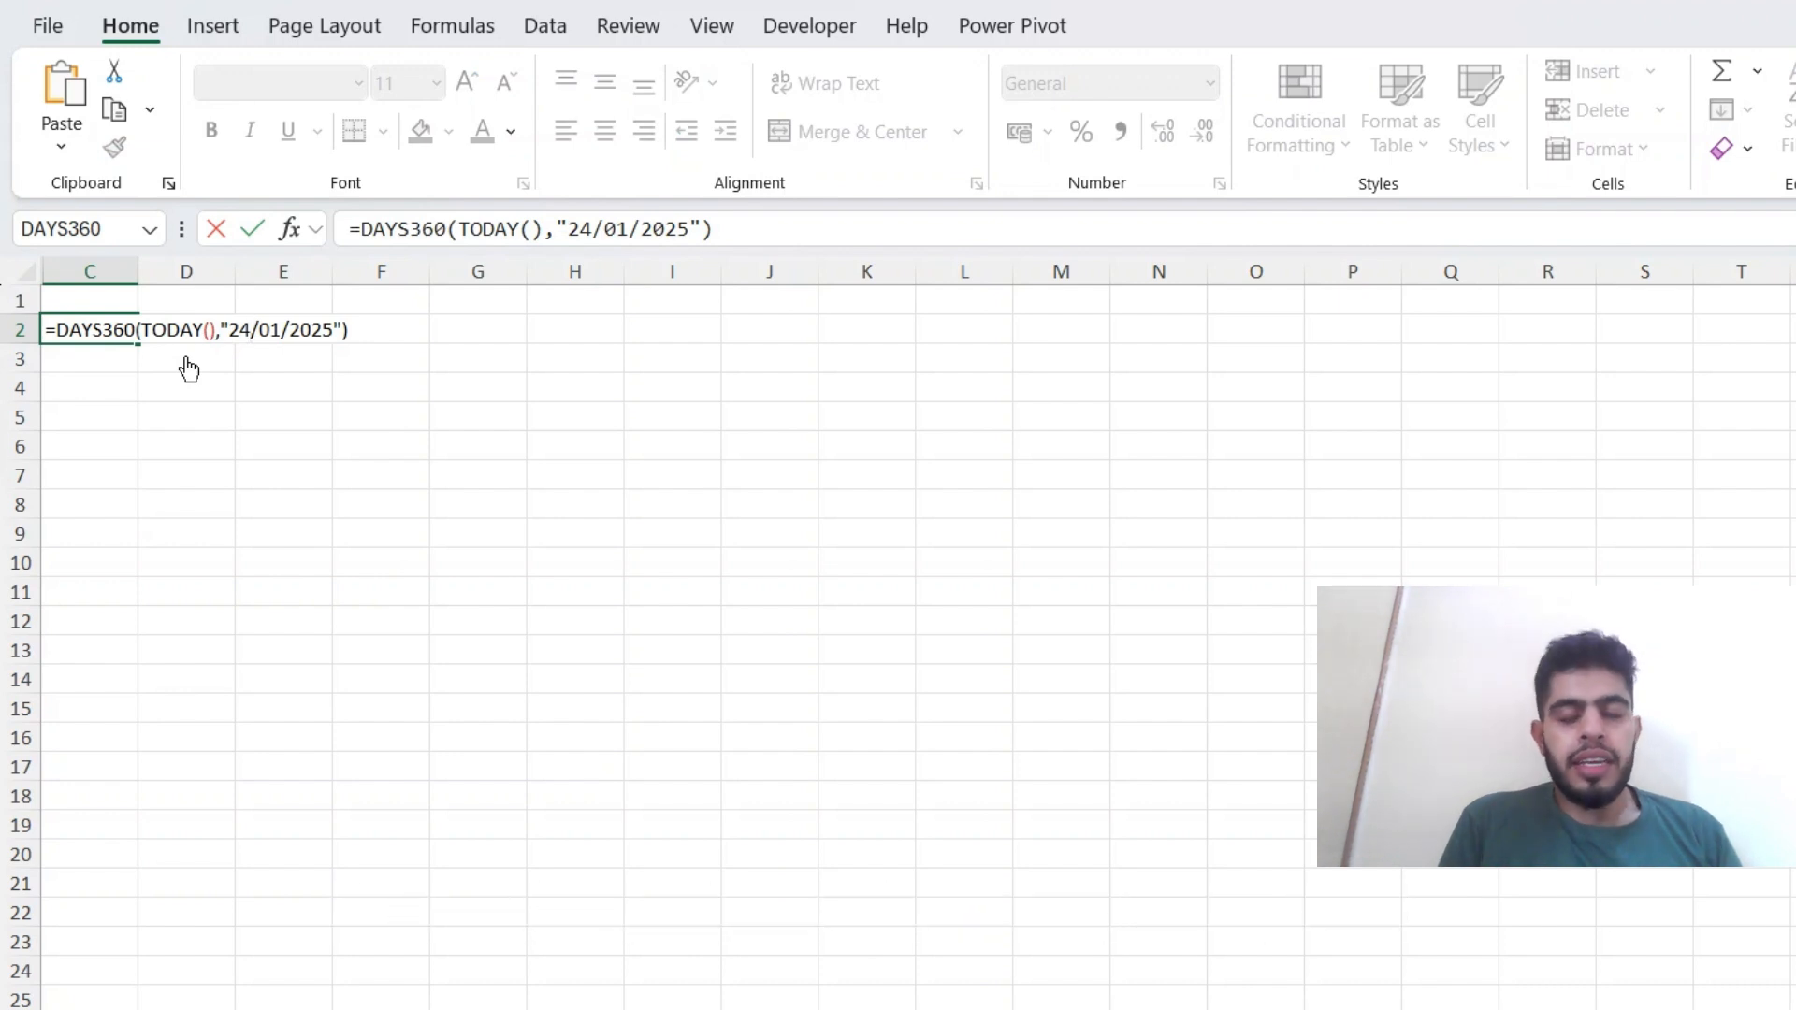
pyautogui.hotkey('ctrl', 'Return')
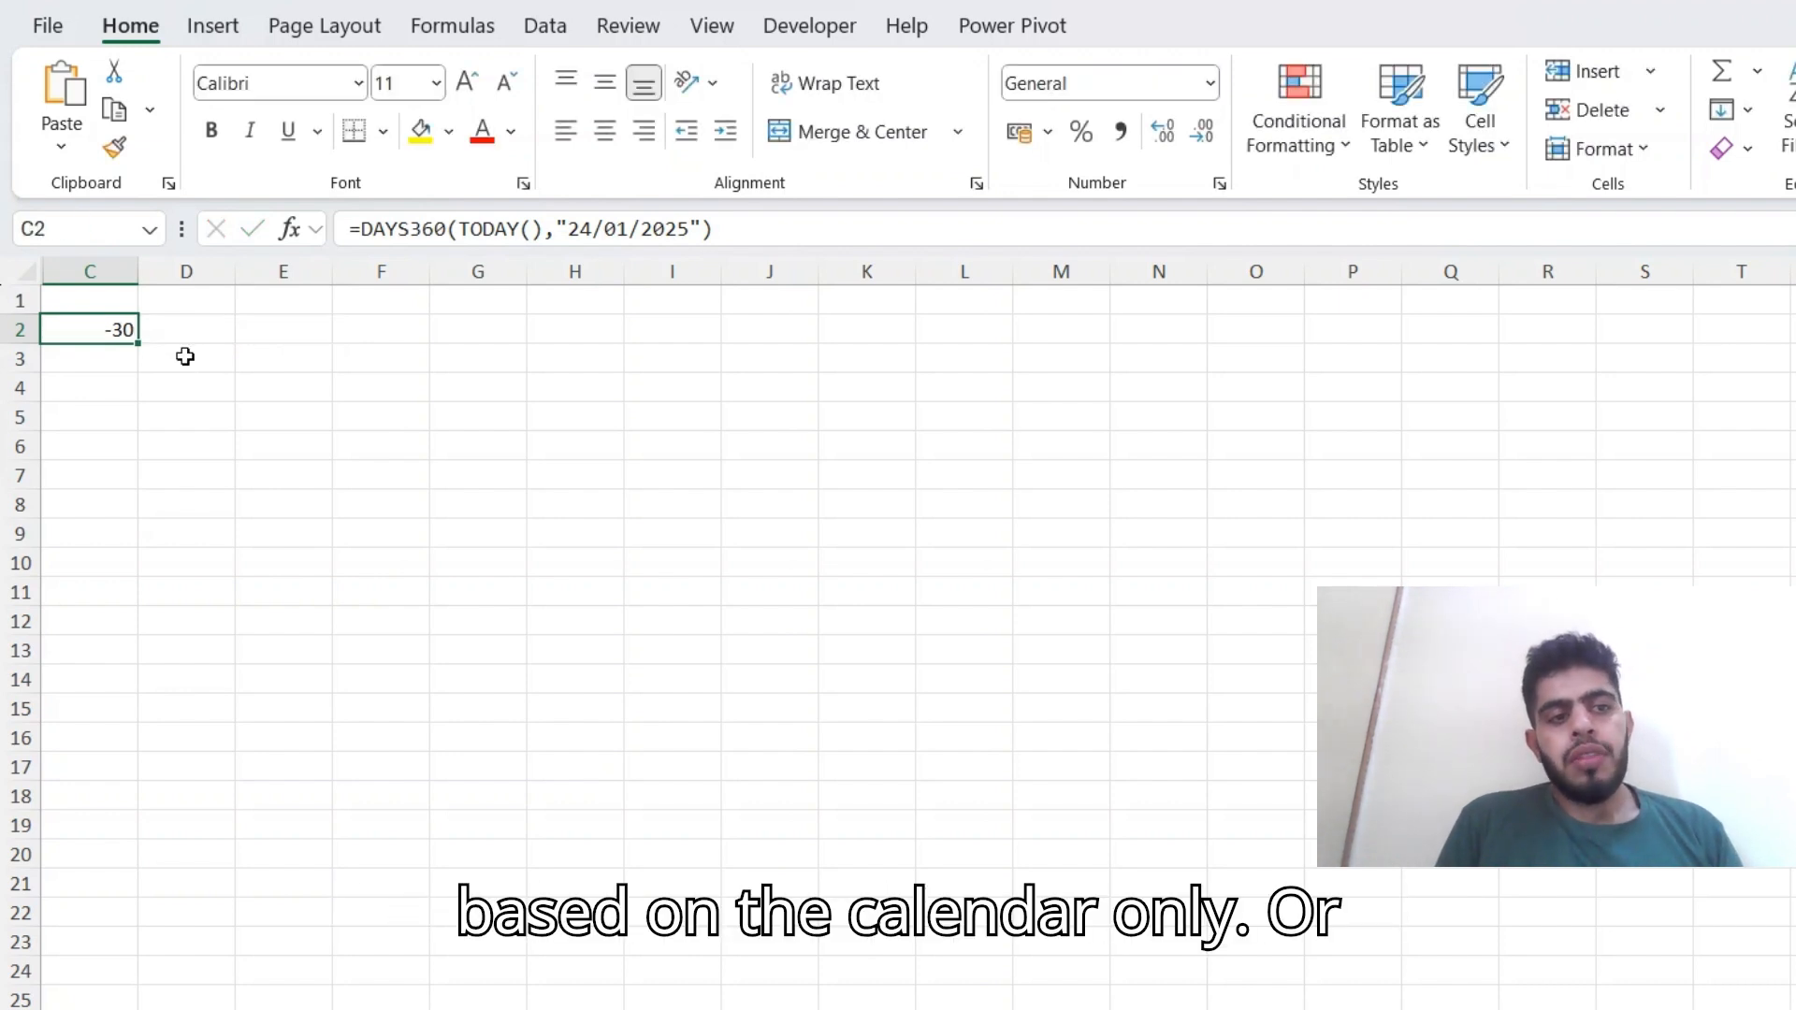
# Put a minus sign in front of DAYS360 in the C2 formula to reverse the sign of its result.
pyautogui.press('F2')
pyautogui.press('Home')
pyautogui.press('Right')
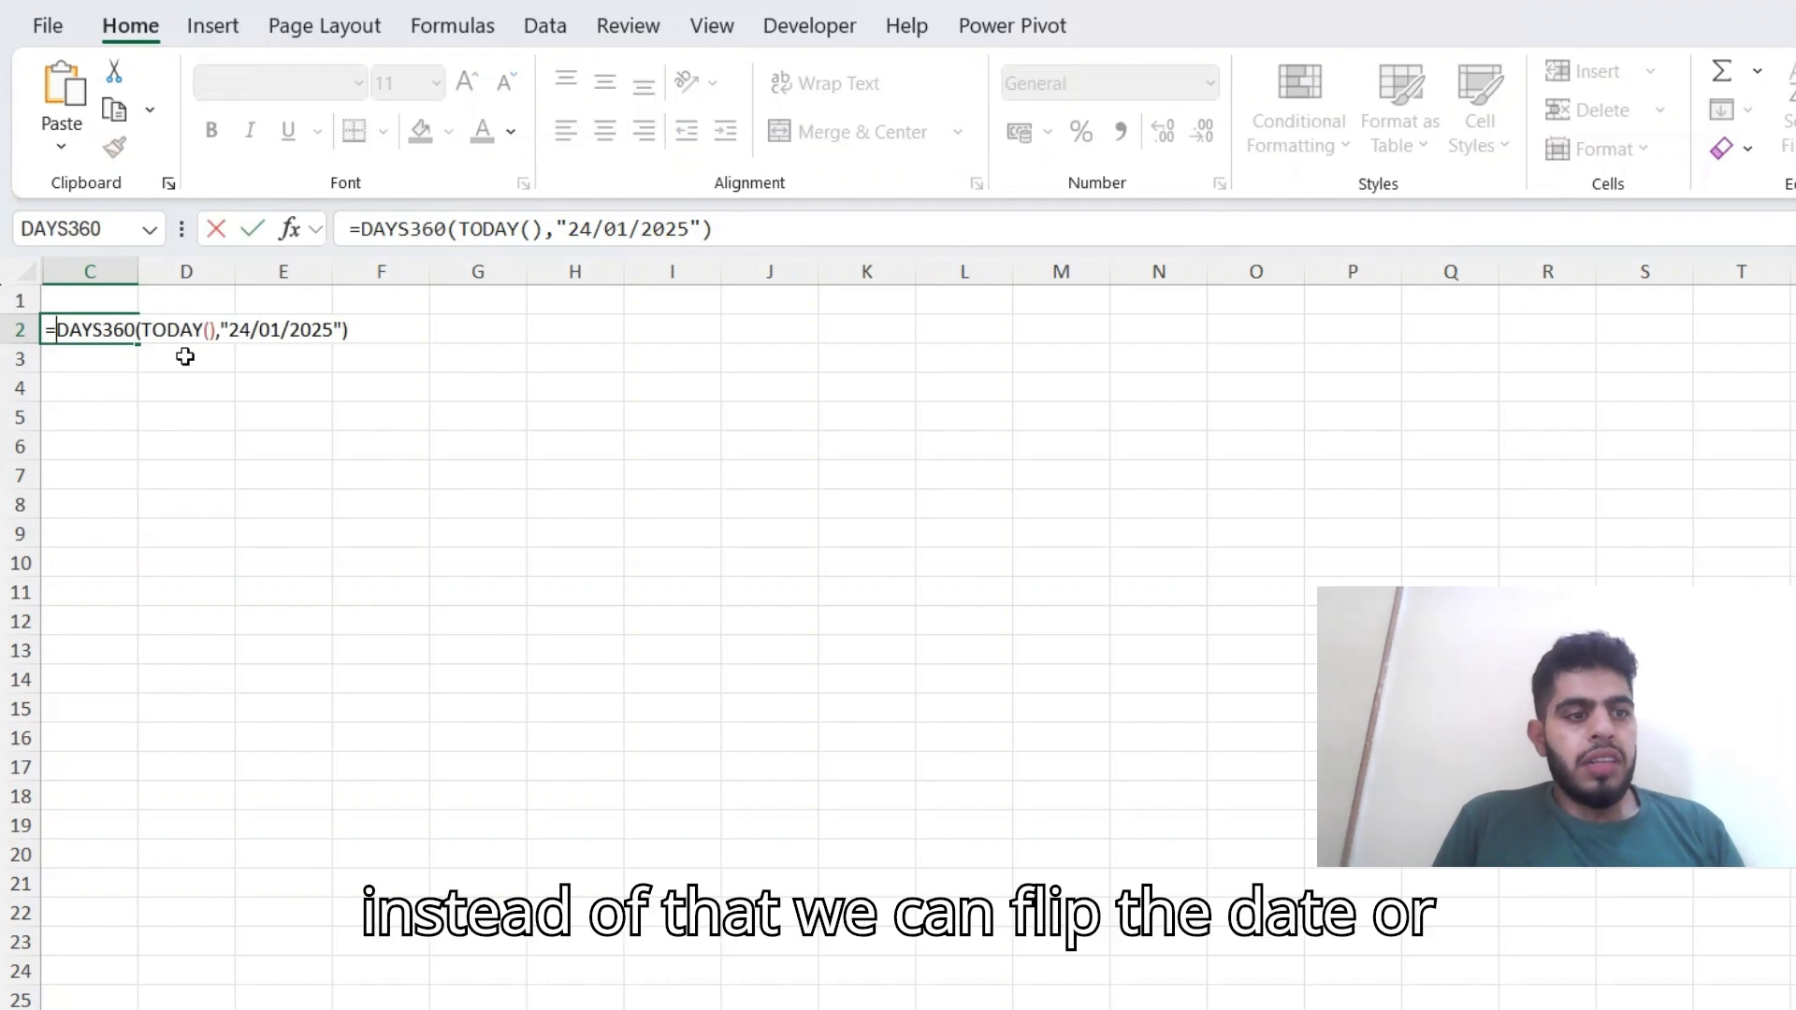
pyautogui.write('-')
pyautogui.press('Return')
pyautogui.press('Up')
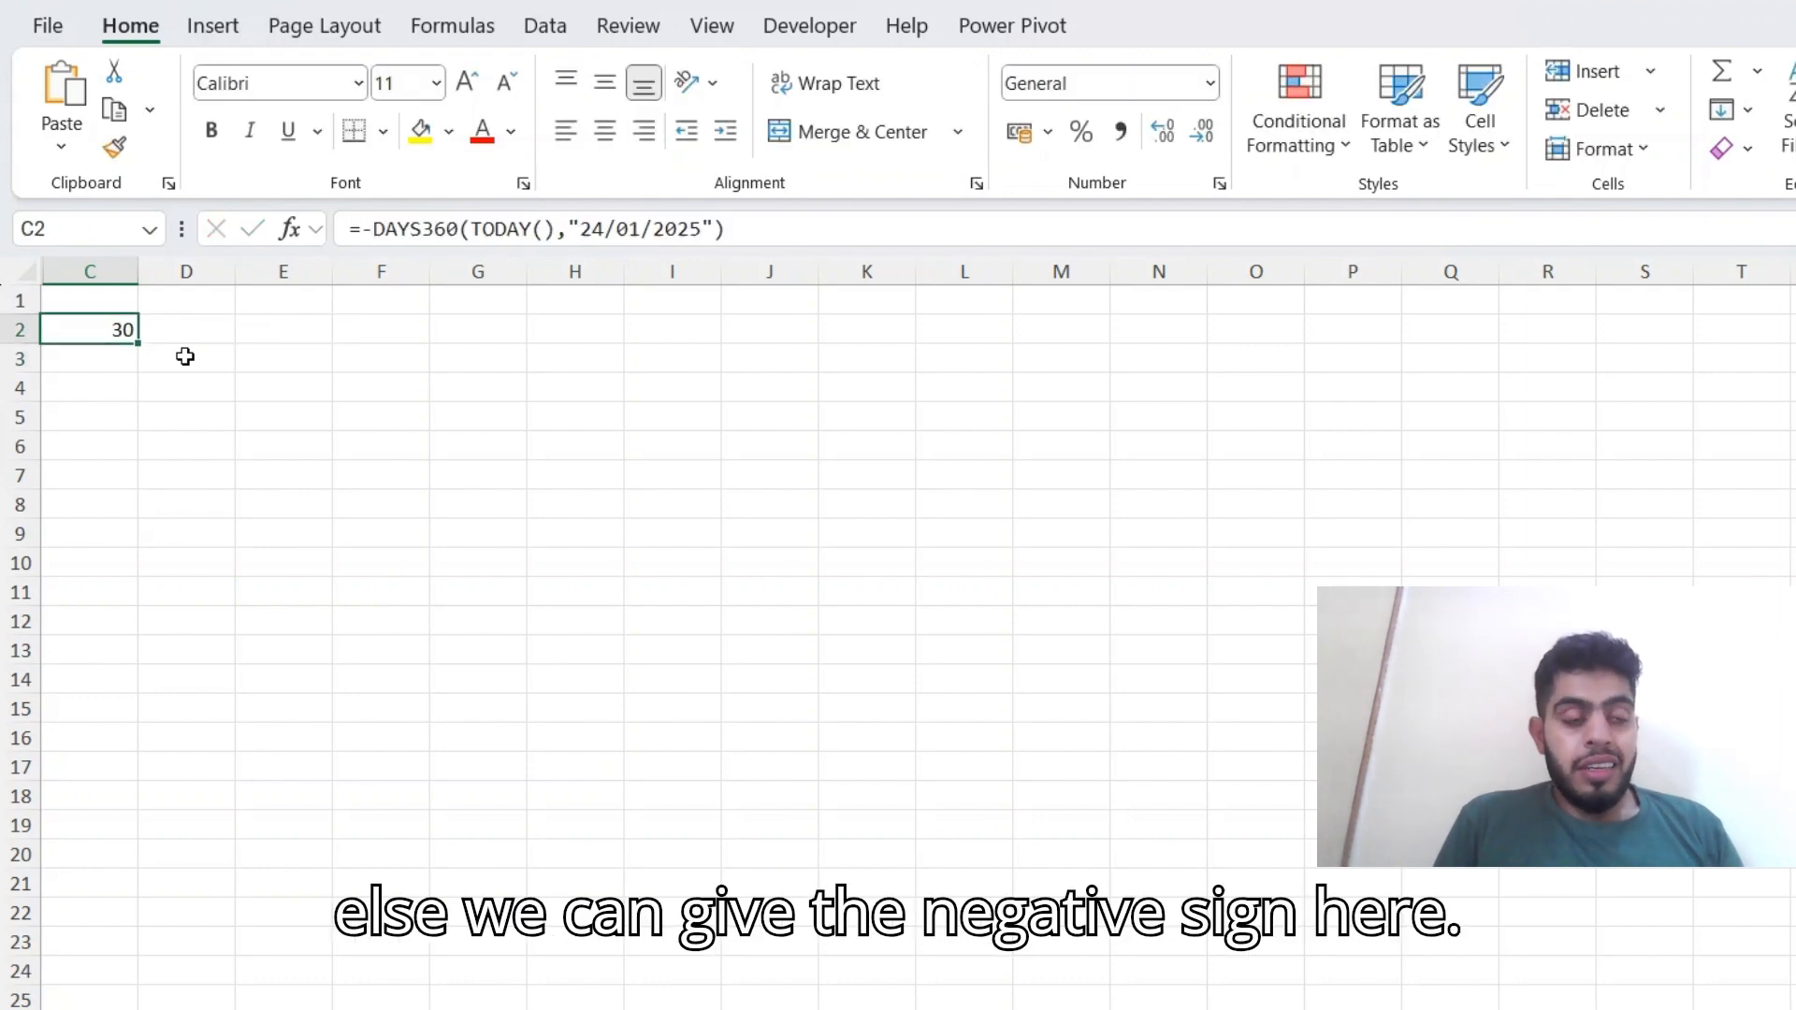
# AutoFit the widths of all columns in the worksheet.
pyautogui.hotkey('ctrl', 'a')
pyautogui.hotkey('alt', 'h')
pyautogui.press('o')
pyautogui.press('i')
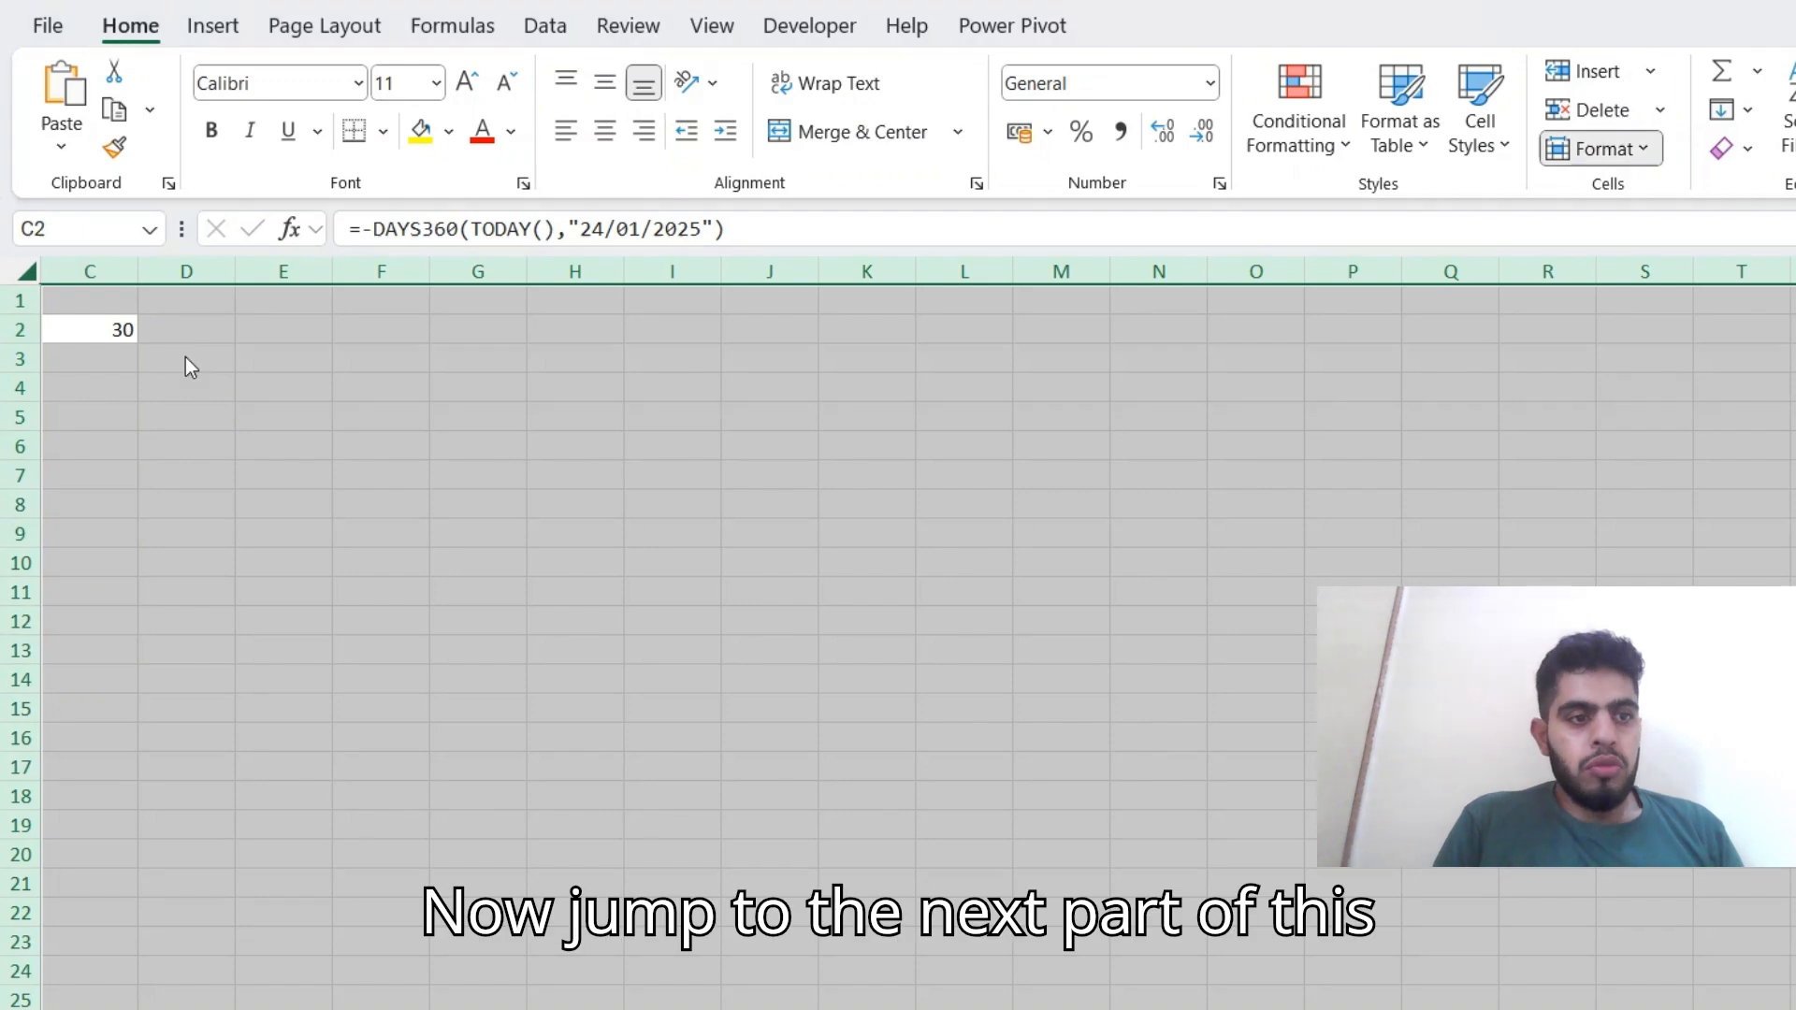
pyautogui.press('Left')
pyautogui.press('Left')
pyautogui.press('Down')
pyautogui.press('Right')
pyautogui.press('Right')
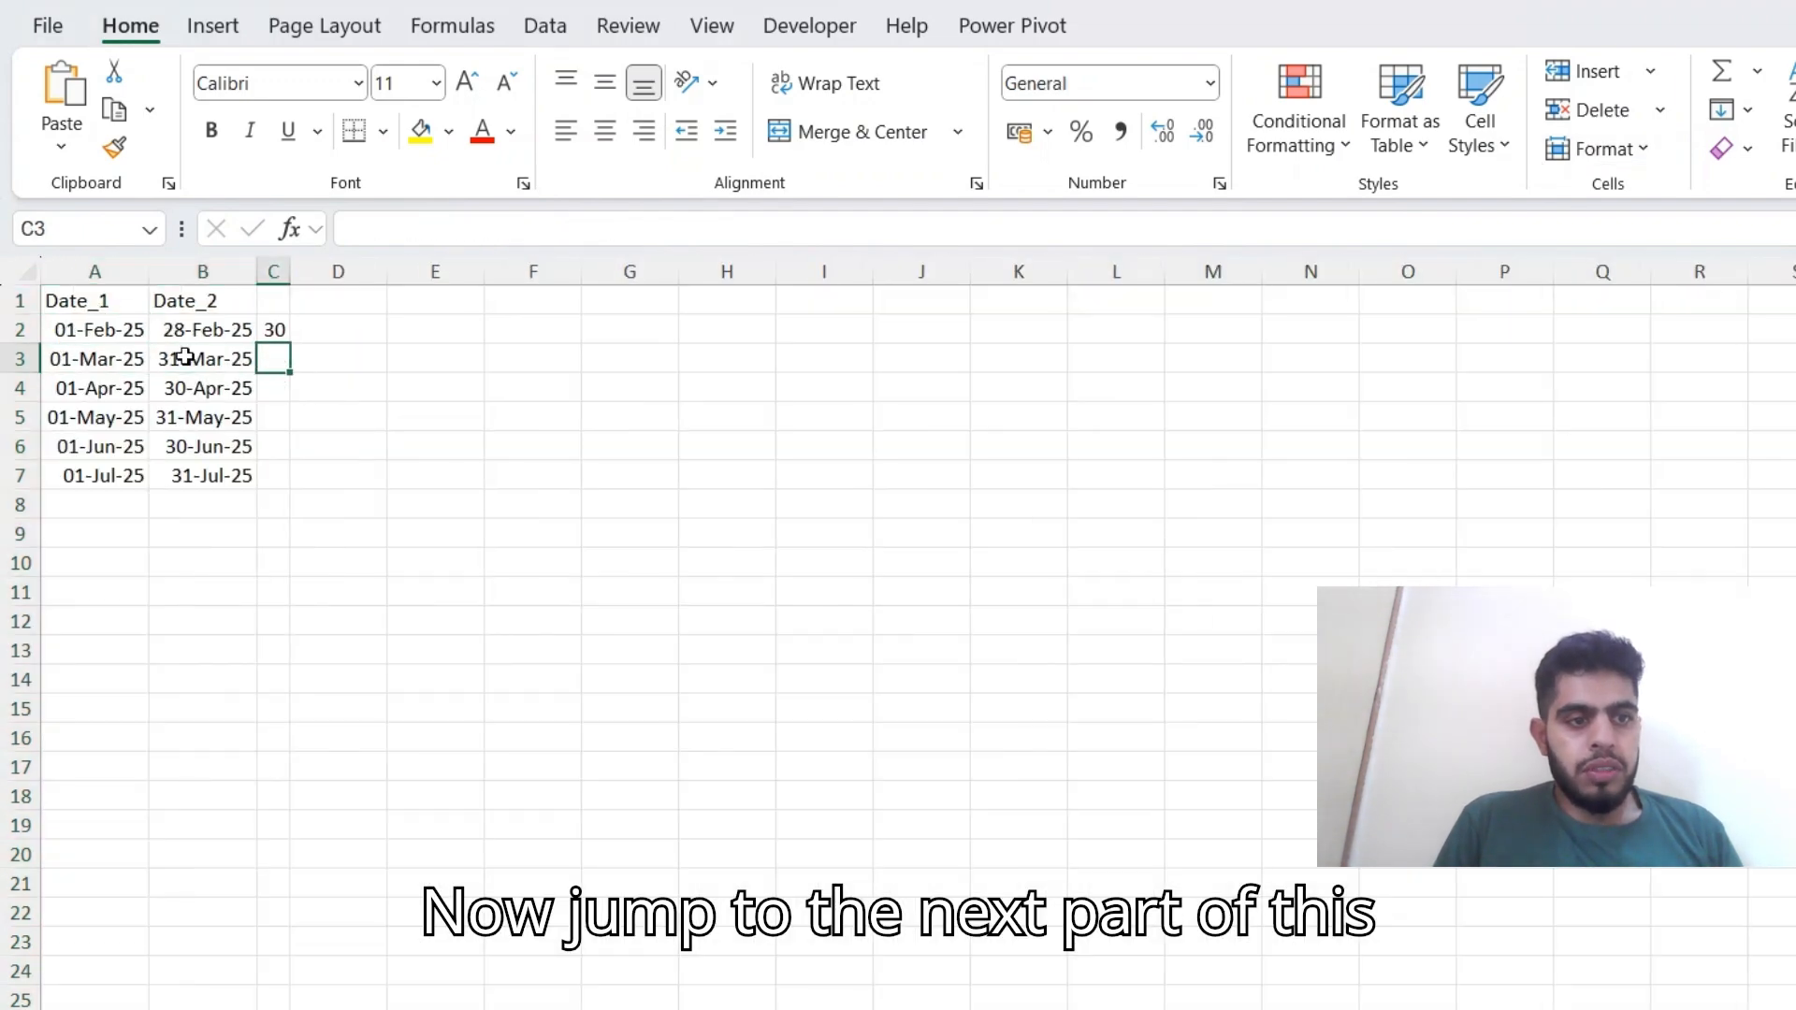
# Clear the DAYS360 formula from cell C2.
pyautogui.press('Up')
pyautogui.press('Delete')
pyautogui.press('Down')
pyautogui.press('Up')
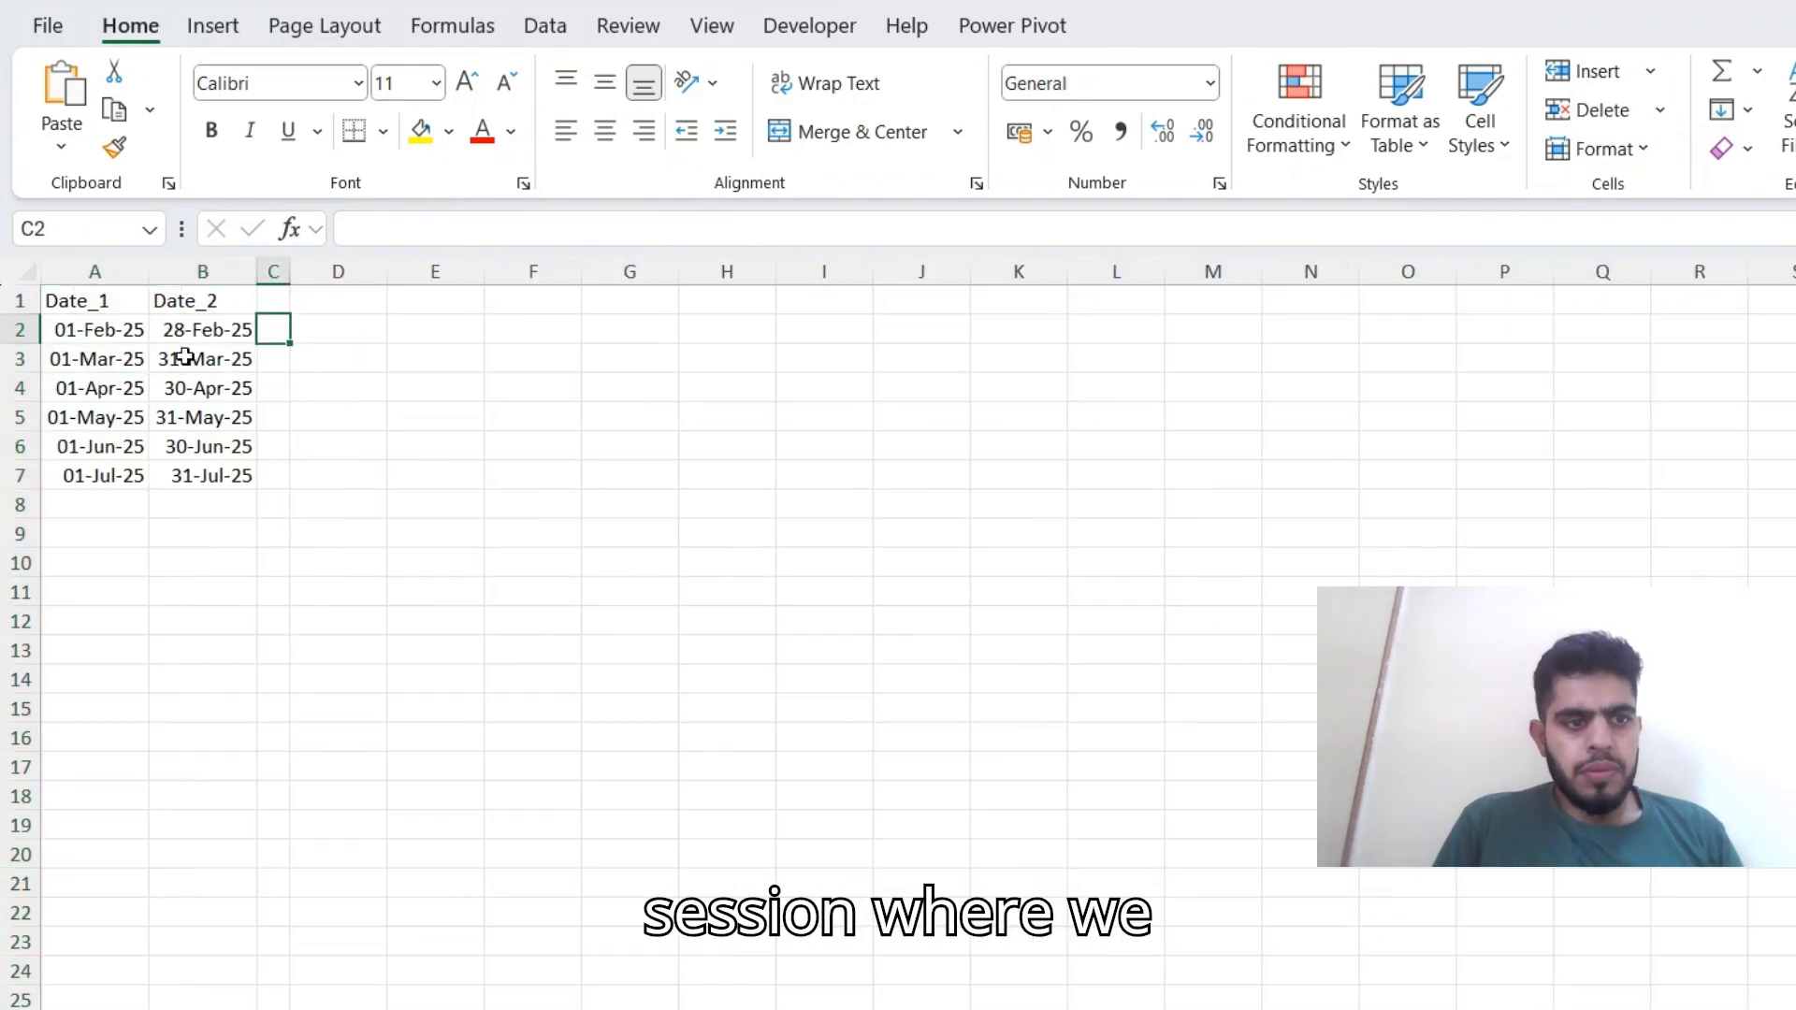
# Examine the Date_1 and Date_2 columns and the EOMONTH formulas behind their first dates.
pyautogui.press('Left')
pyautogui.press('Left')
pyautogui.press('Up')
pyautogui.press('Down')
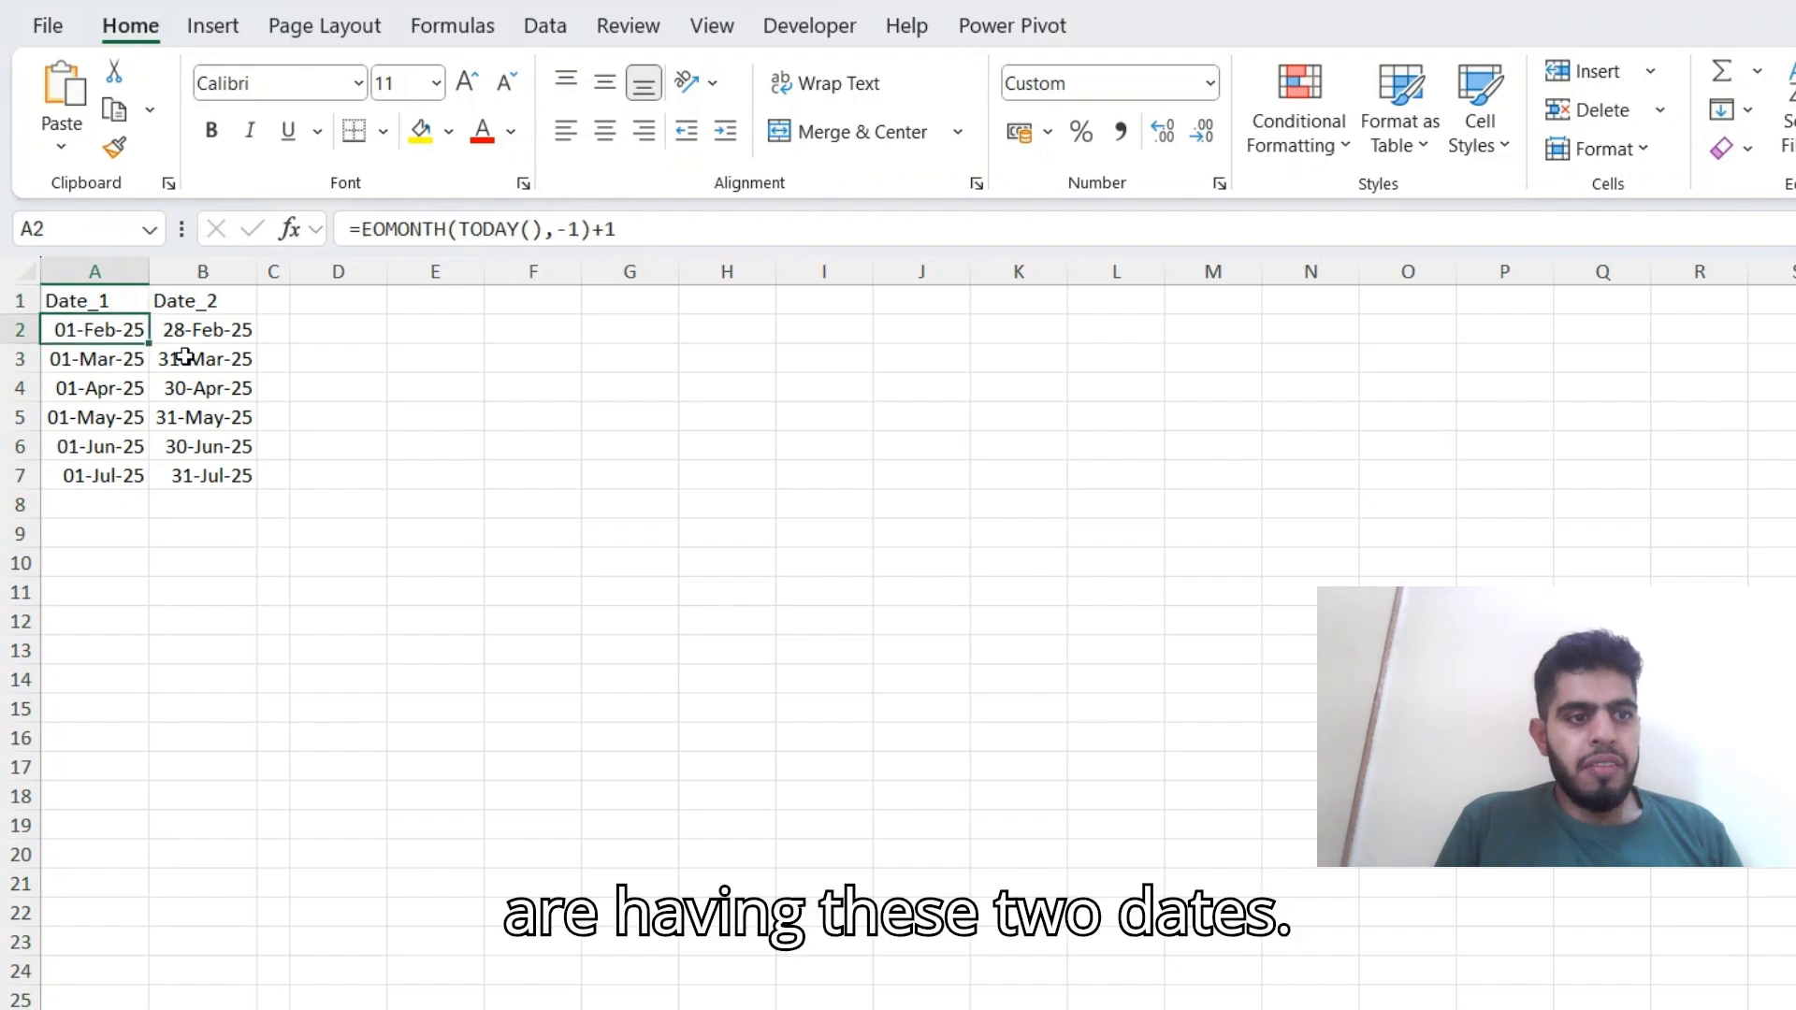
pyautogui.press('Up')
pyautogui.press('Right')
pyautogui.press('Left')
pyautogui.hotkey('ctrl', 'space')
pyautogui.hotkey('shift', 'Right')
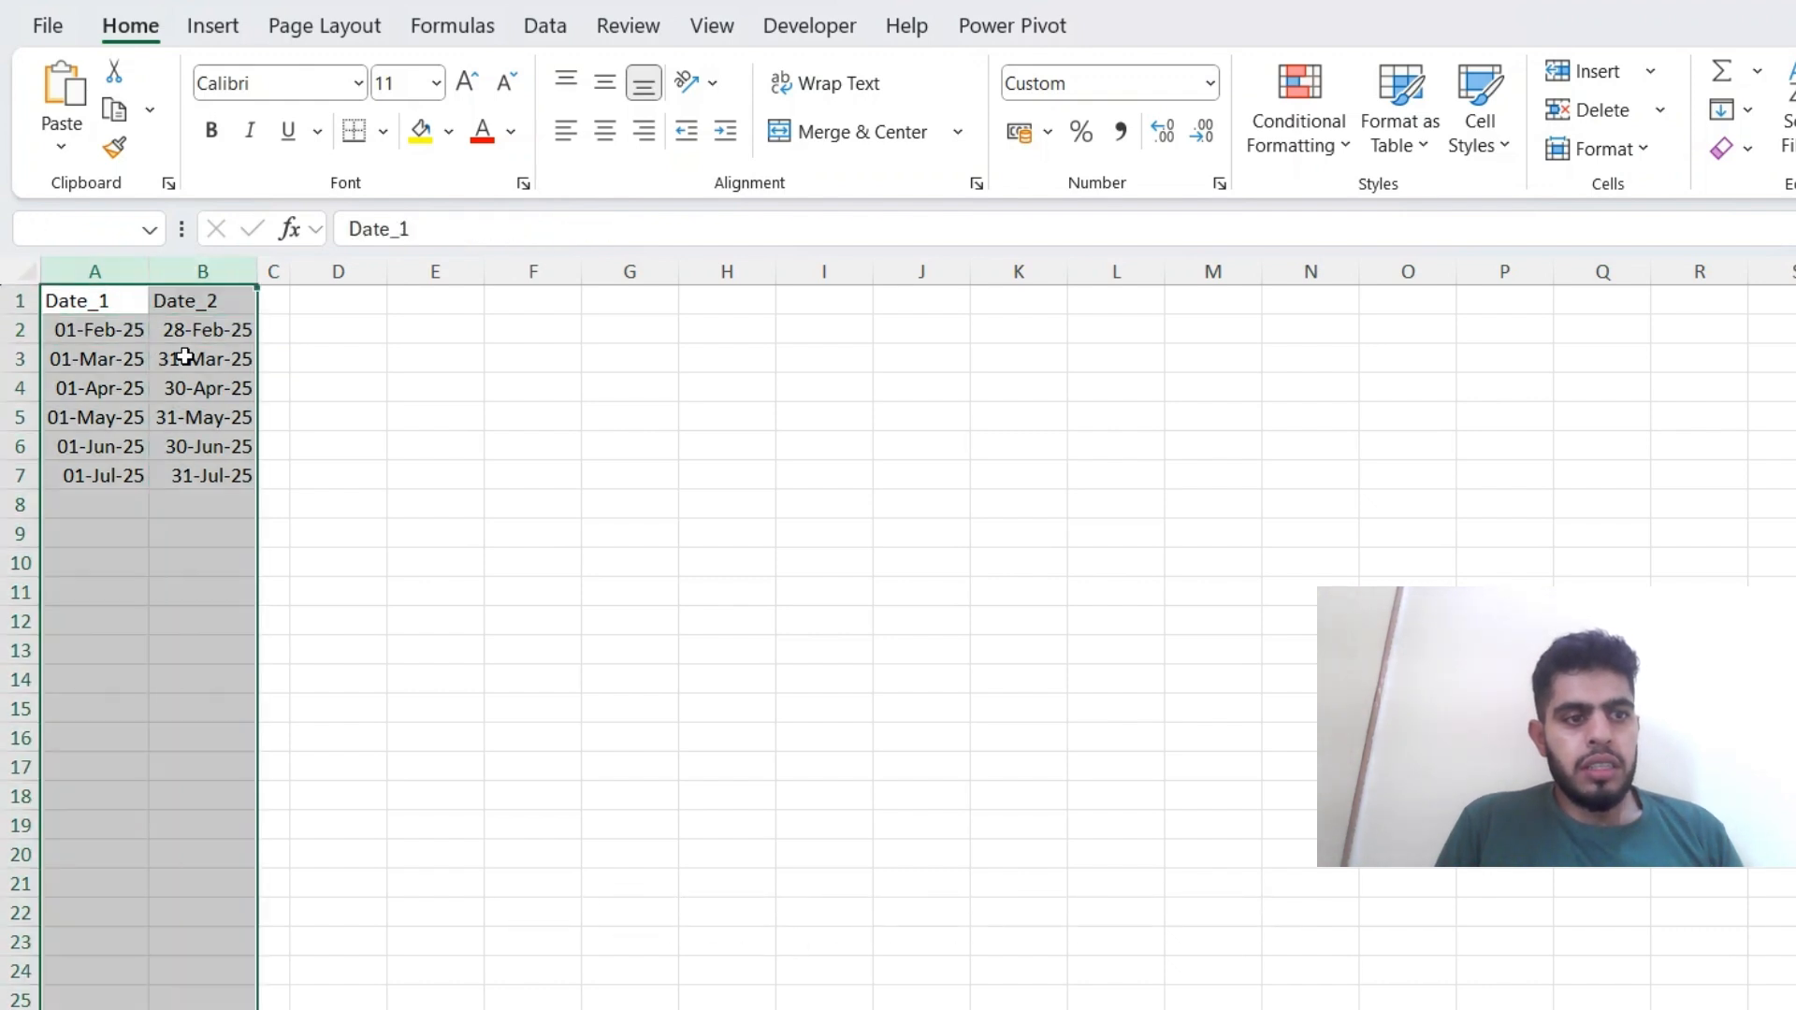
pyautogui.press('Up')
pyautogui.press('Down')
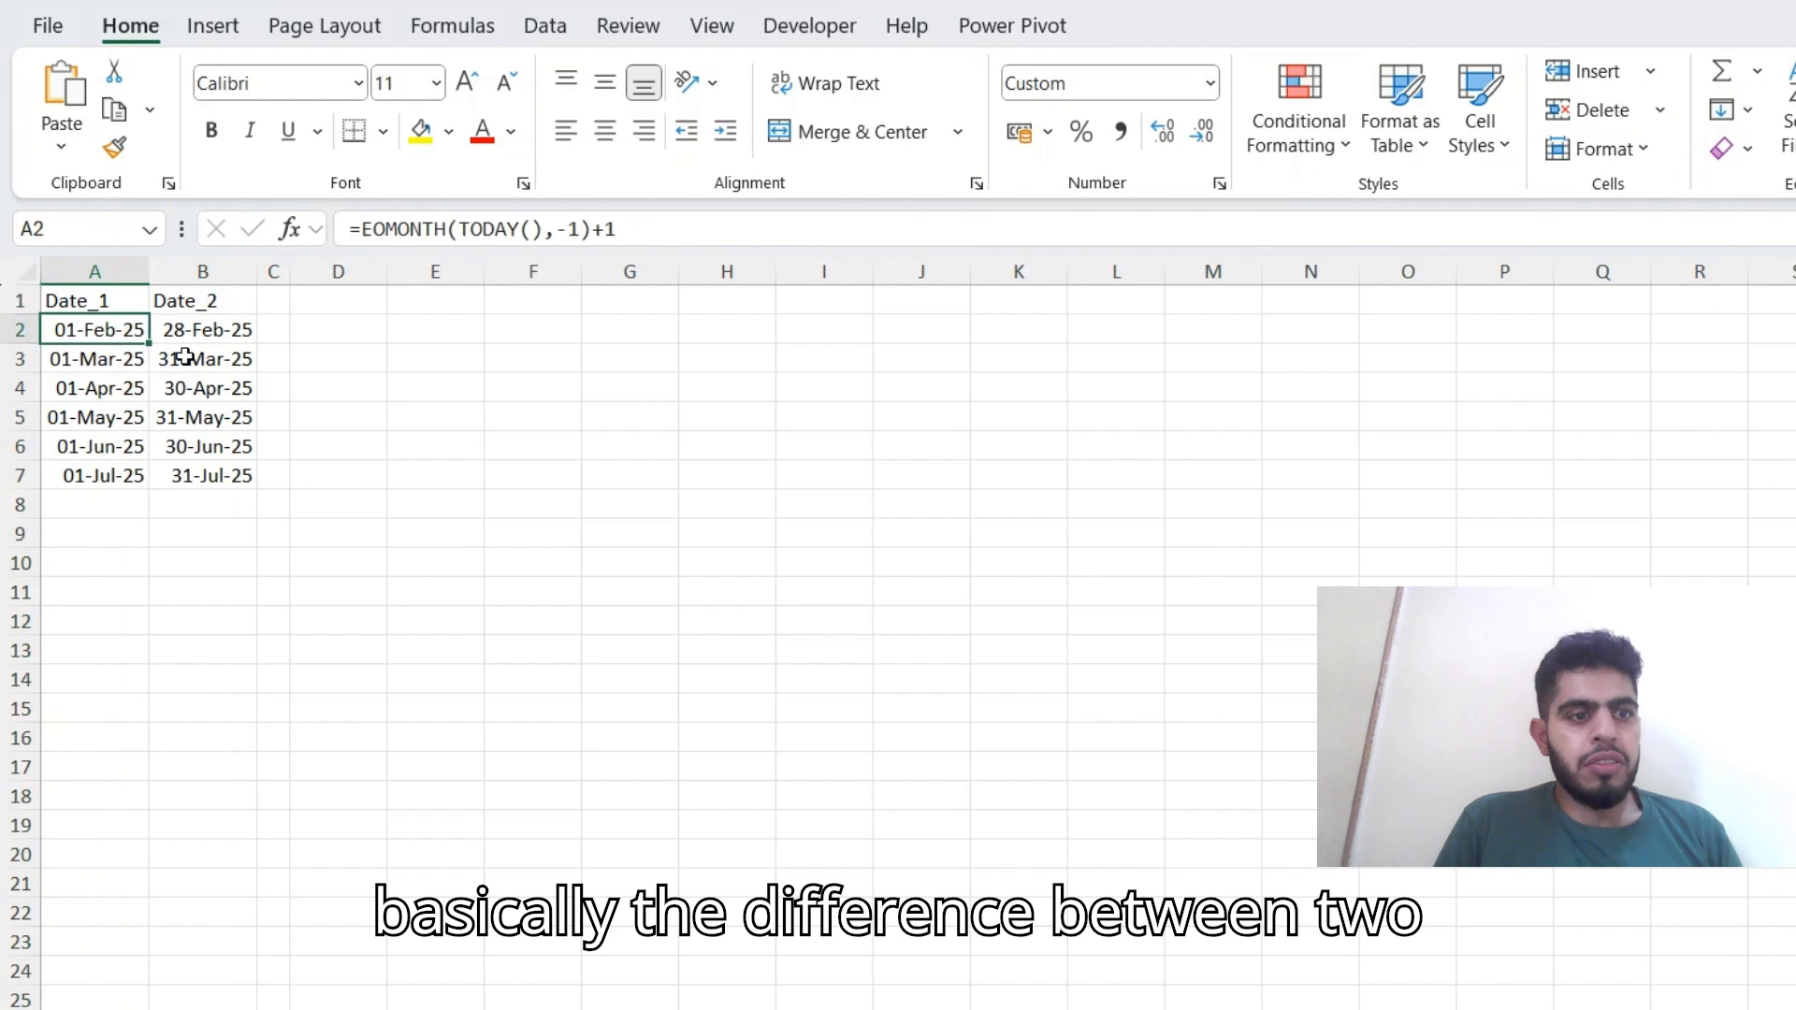
pyautogui.press('Right')
pyautogui.press('Right')
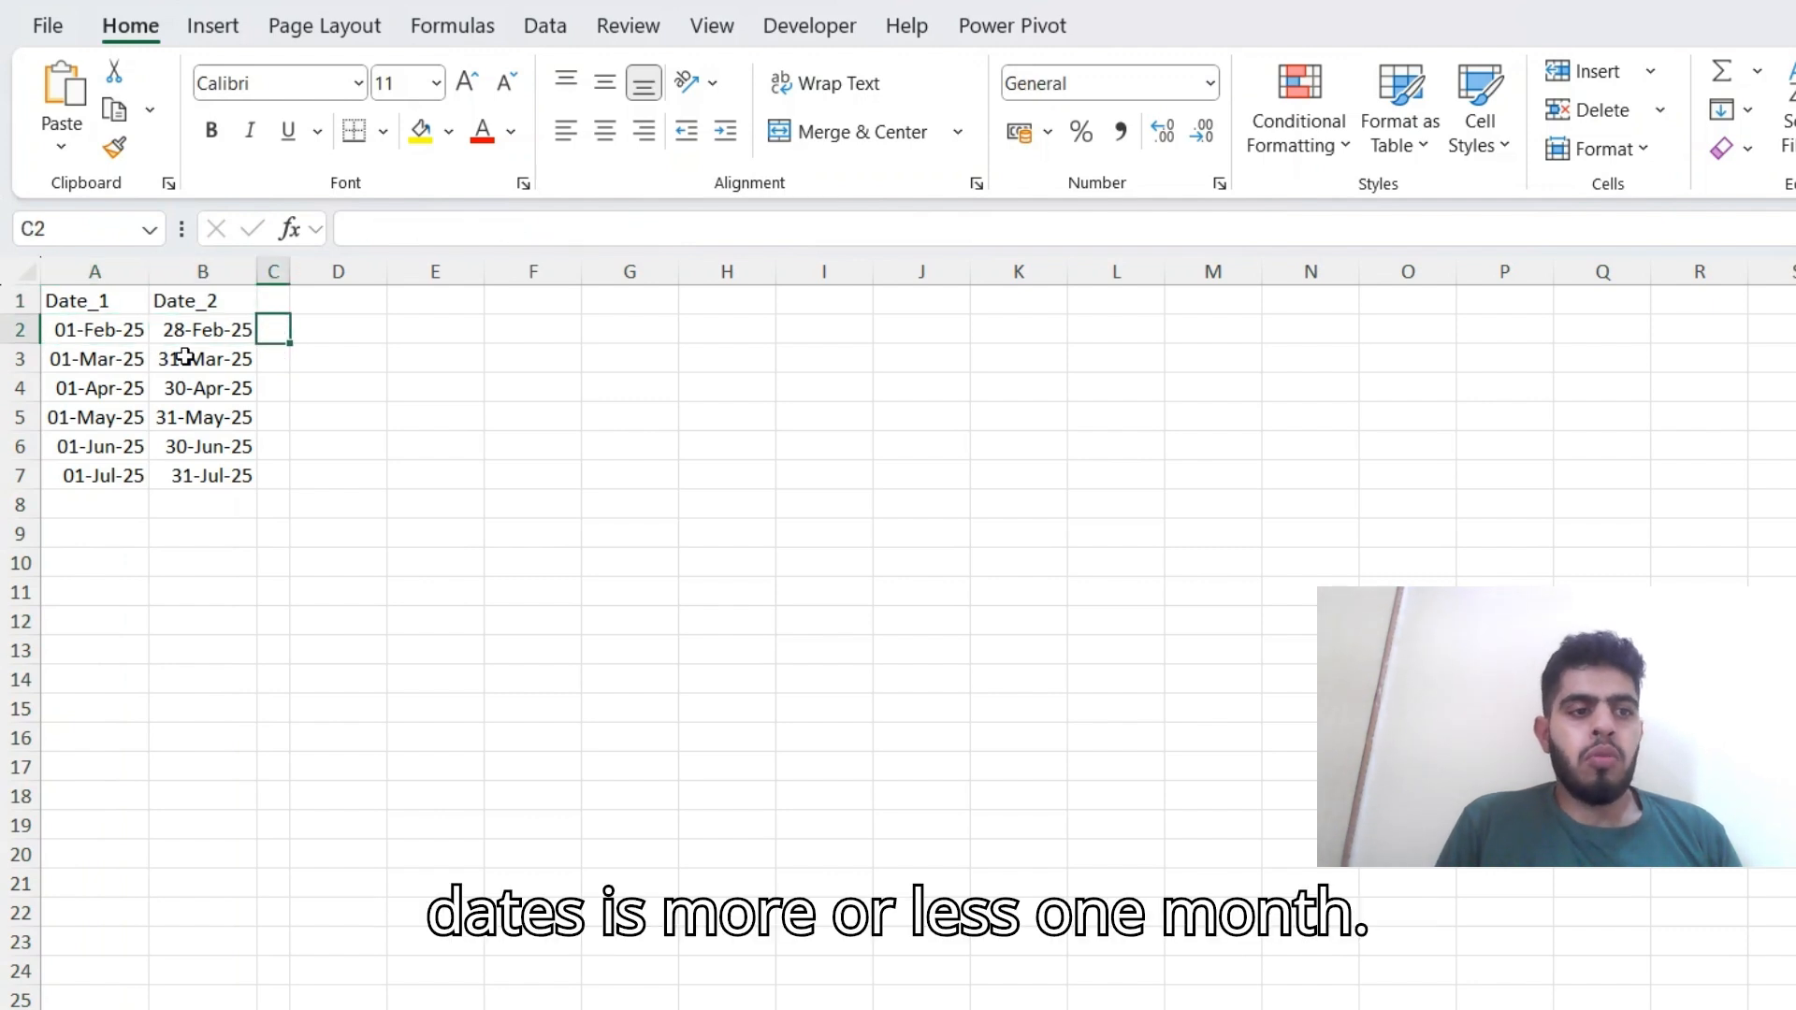
pyautogui.press('Left')
pyautogui.press('Left')
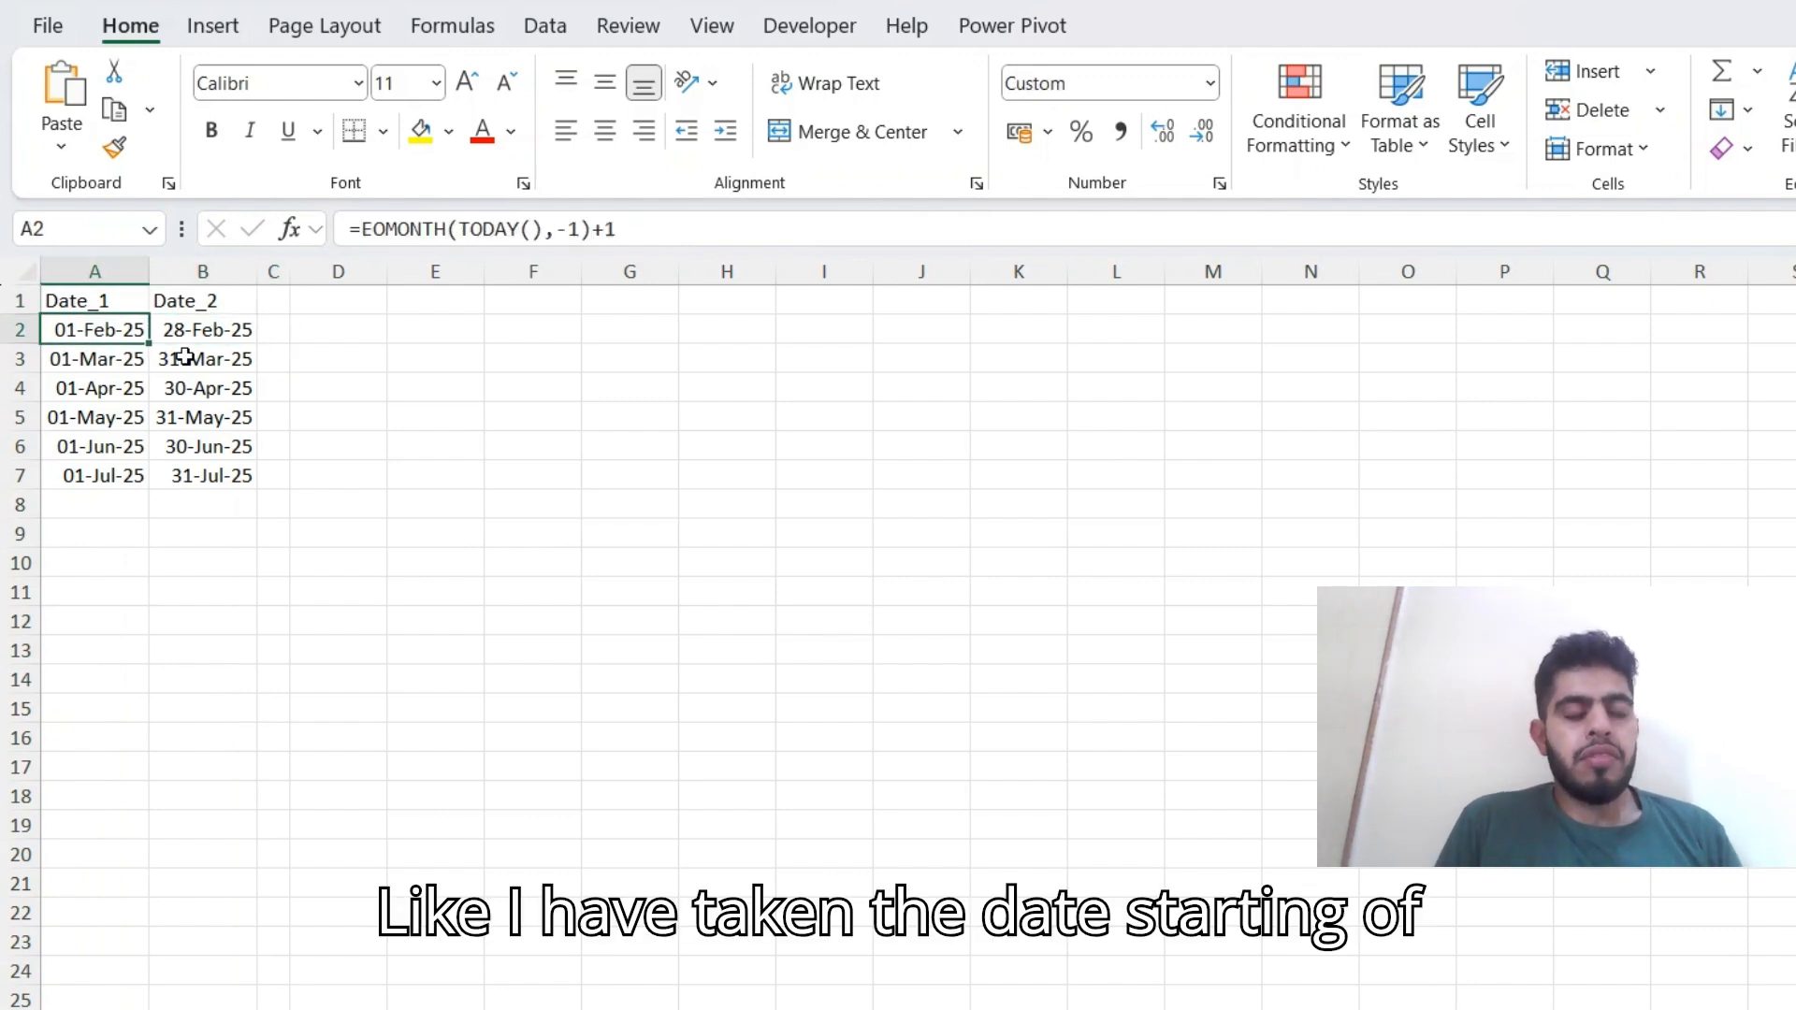
pyautogui.press('Right')
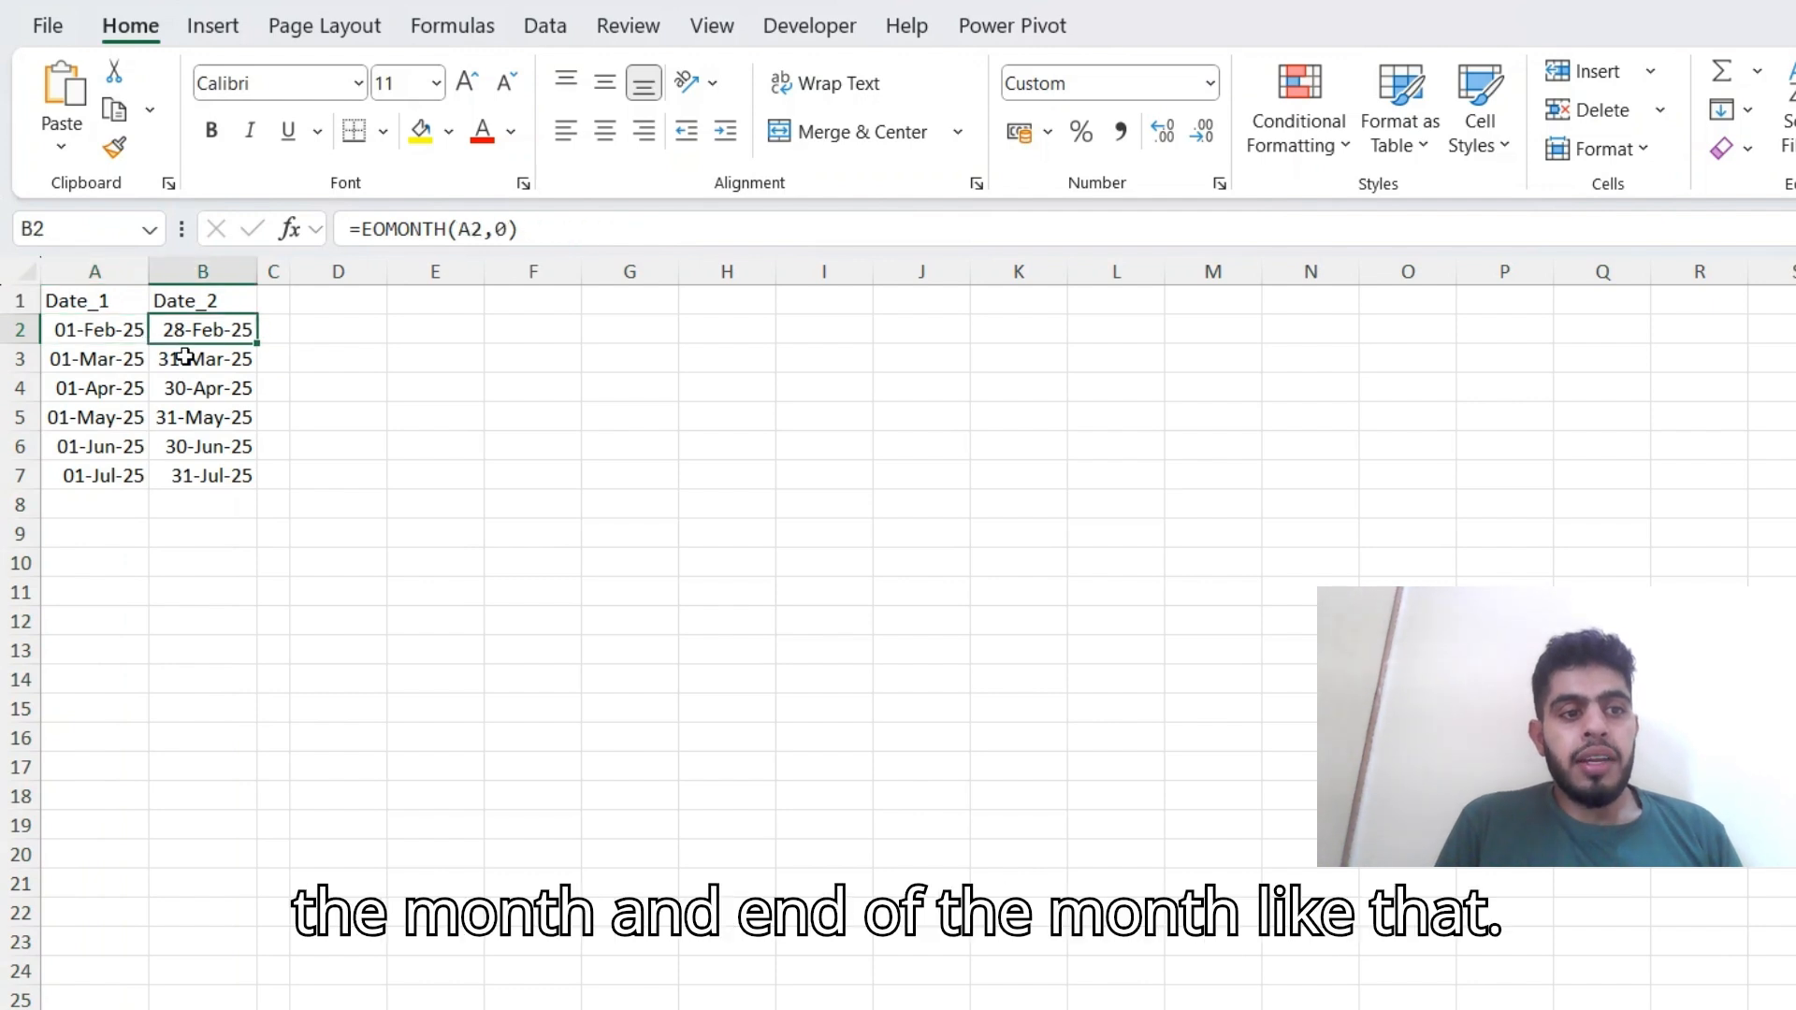
# Fill the Date_1 and Date_2 formulas in row 7 down through row 14.
pyautogui.press('Left')
pyautogui.press('Down')
pyautogui.press('Down')
pyautogui.press('Down')
pyautogui.press('Down')
pyautogui.press('Down')
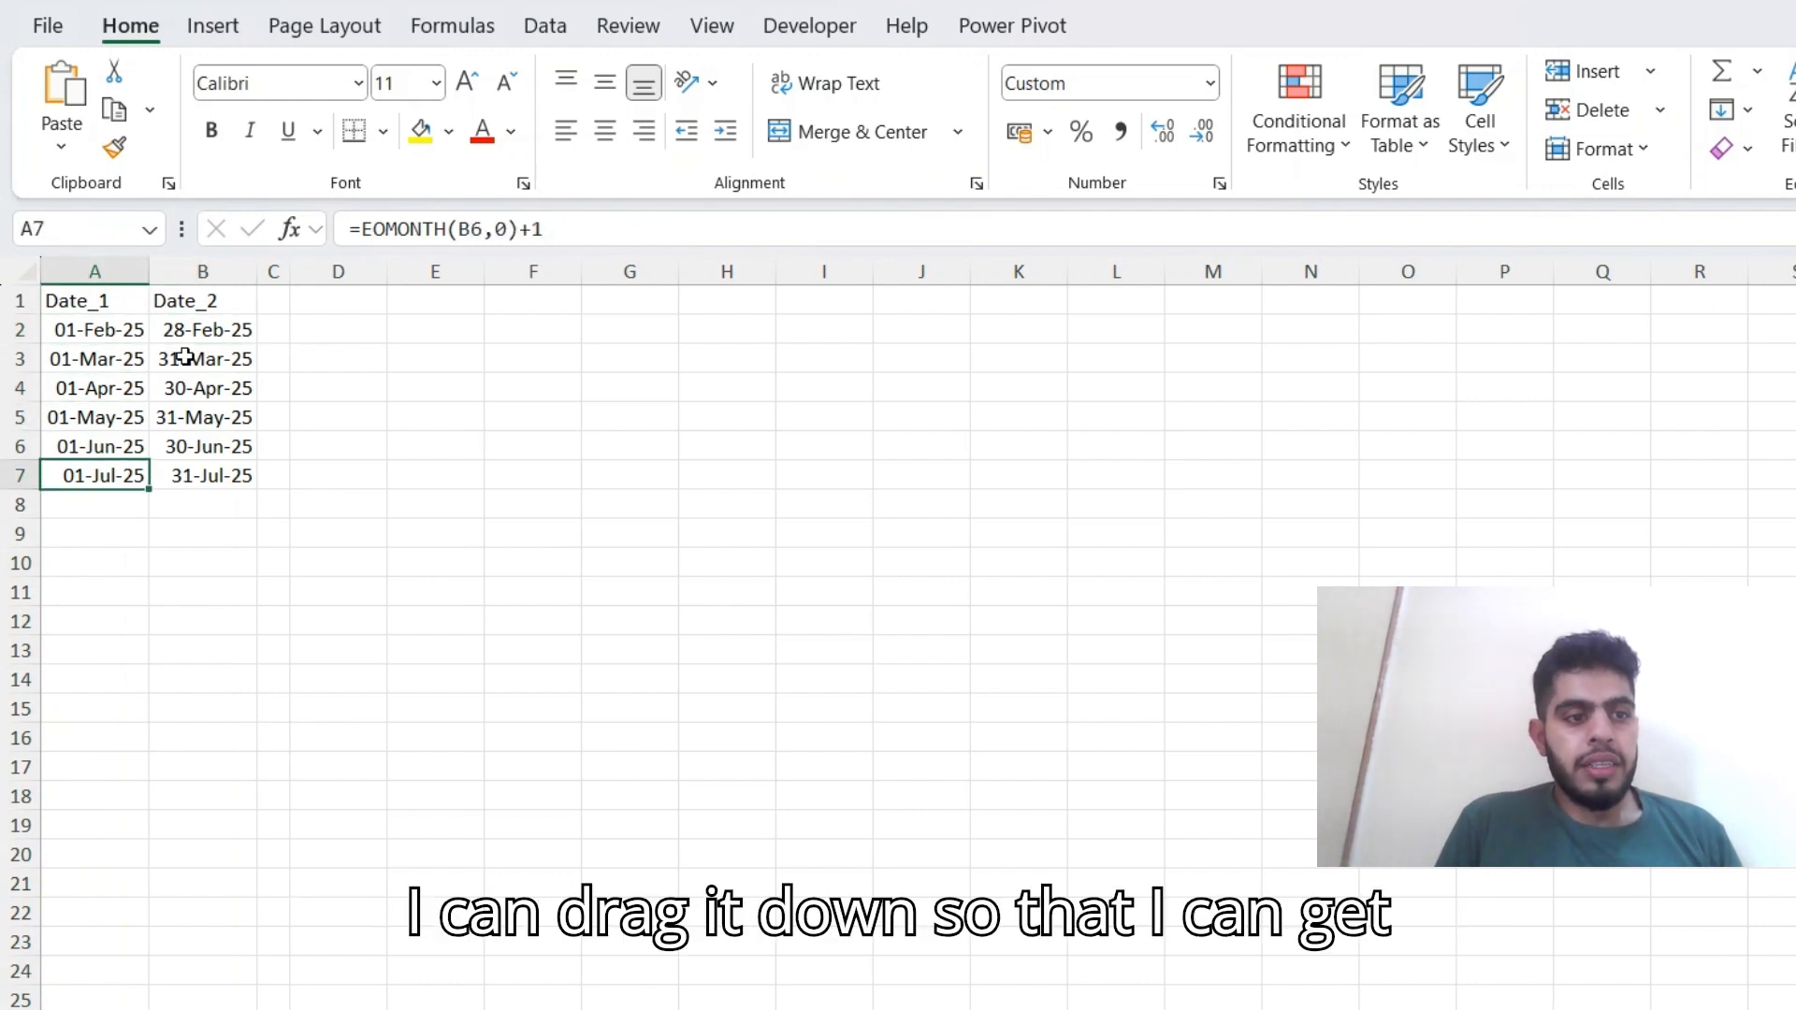
pyautogui.hotkey('shift', 'Right')
pyautogui.hotkey('shift', 'Down')
pyautogui.hotkey('shift', 'Down')
pyautogui.hotkey('shift', 'Down')
pyautogui.hotkey('shift', 'Down')
pyautogui.hotkey('shift', 'Down')
# Clear rows 13 and 14 so that the date list ends with December 2025.
pyautogui.hotkey('shift', 'Down')
pyautogui.hotkey('shift', 'Down')
pyautogui.hotkey('ctrl', 'd')
pyautogui.press('Down')
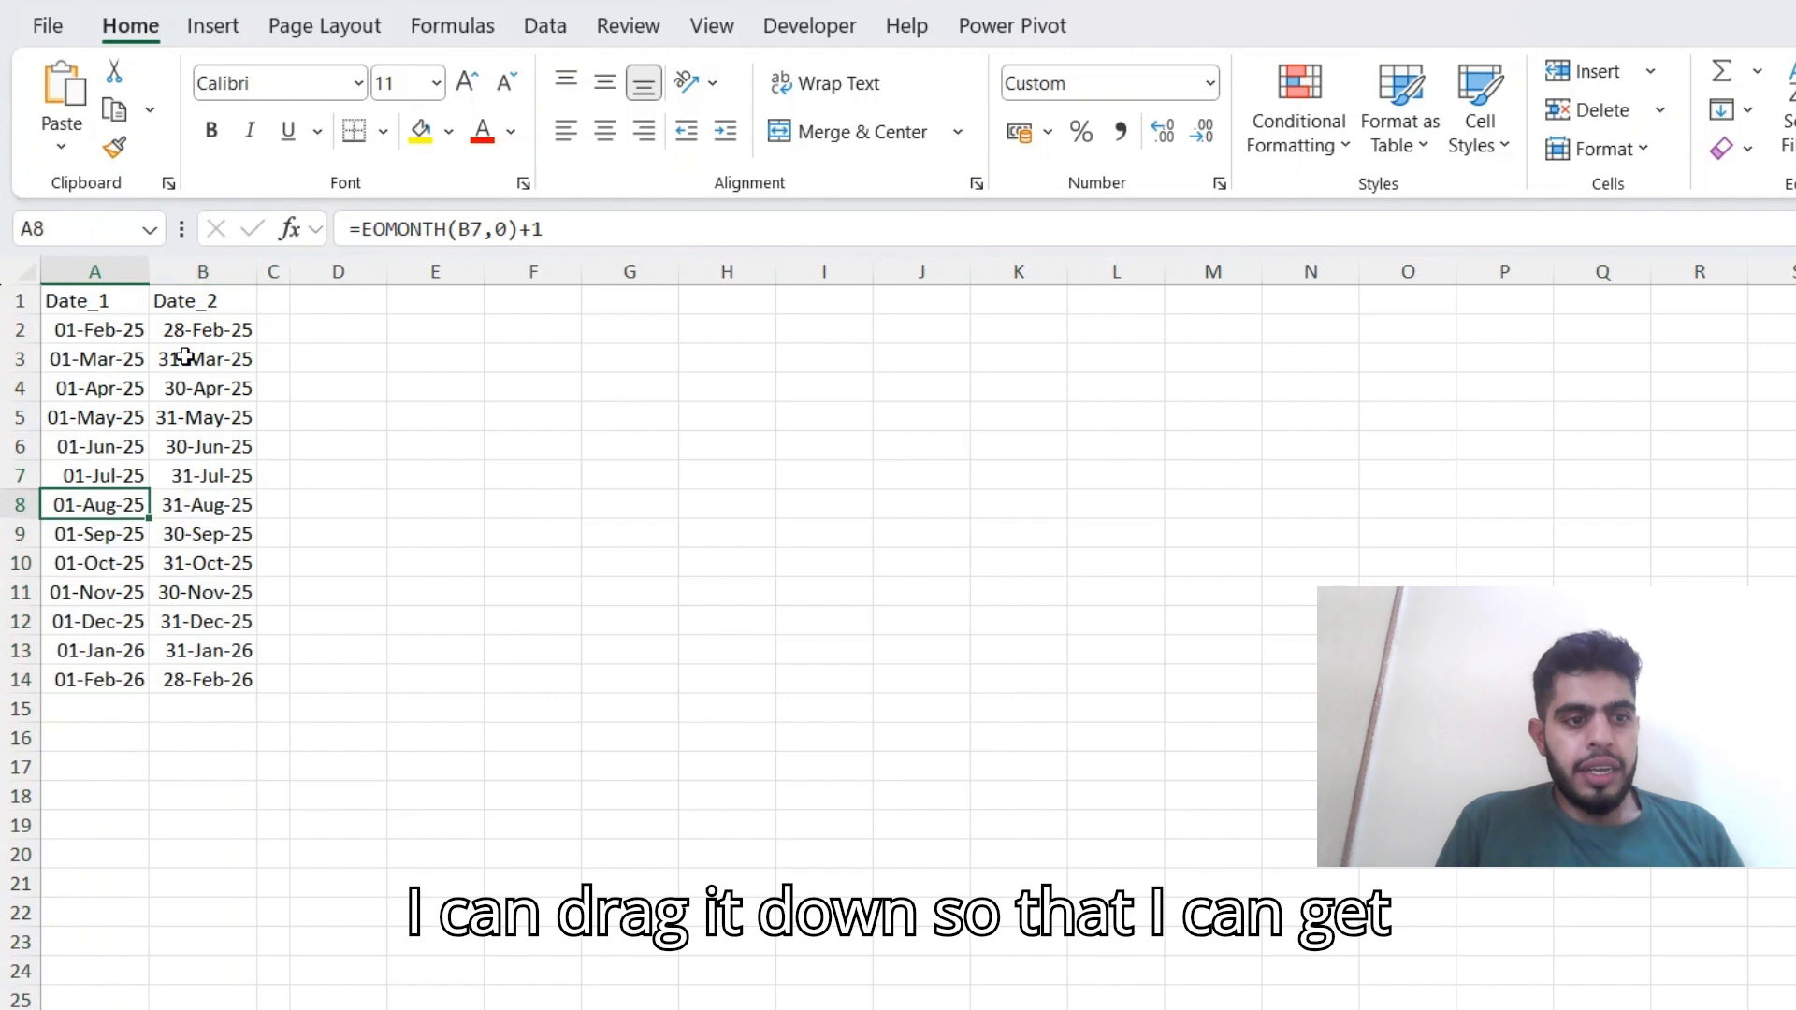
pyautogui.press('Down')
pyautogui.press('Down')
pyautogui.press('Down')
pyautogui.press('Down')
# Start a DAYS360 formula in D2 with A2 as the start date and B2 as the end date.
pyautogui.press('Down')
pyautogui.hotkey('shift', 'space')
pyautogui.hotkey('shift', 'Down')
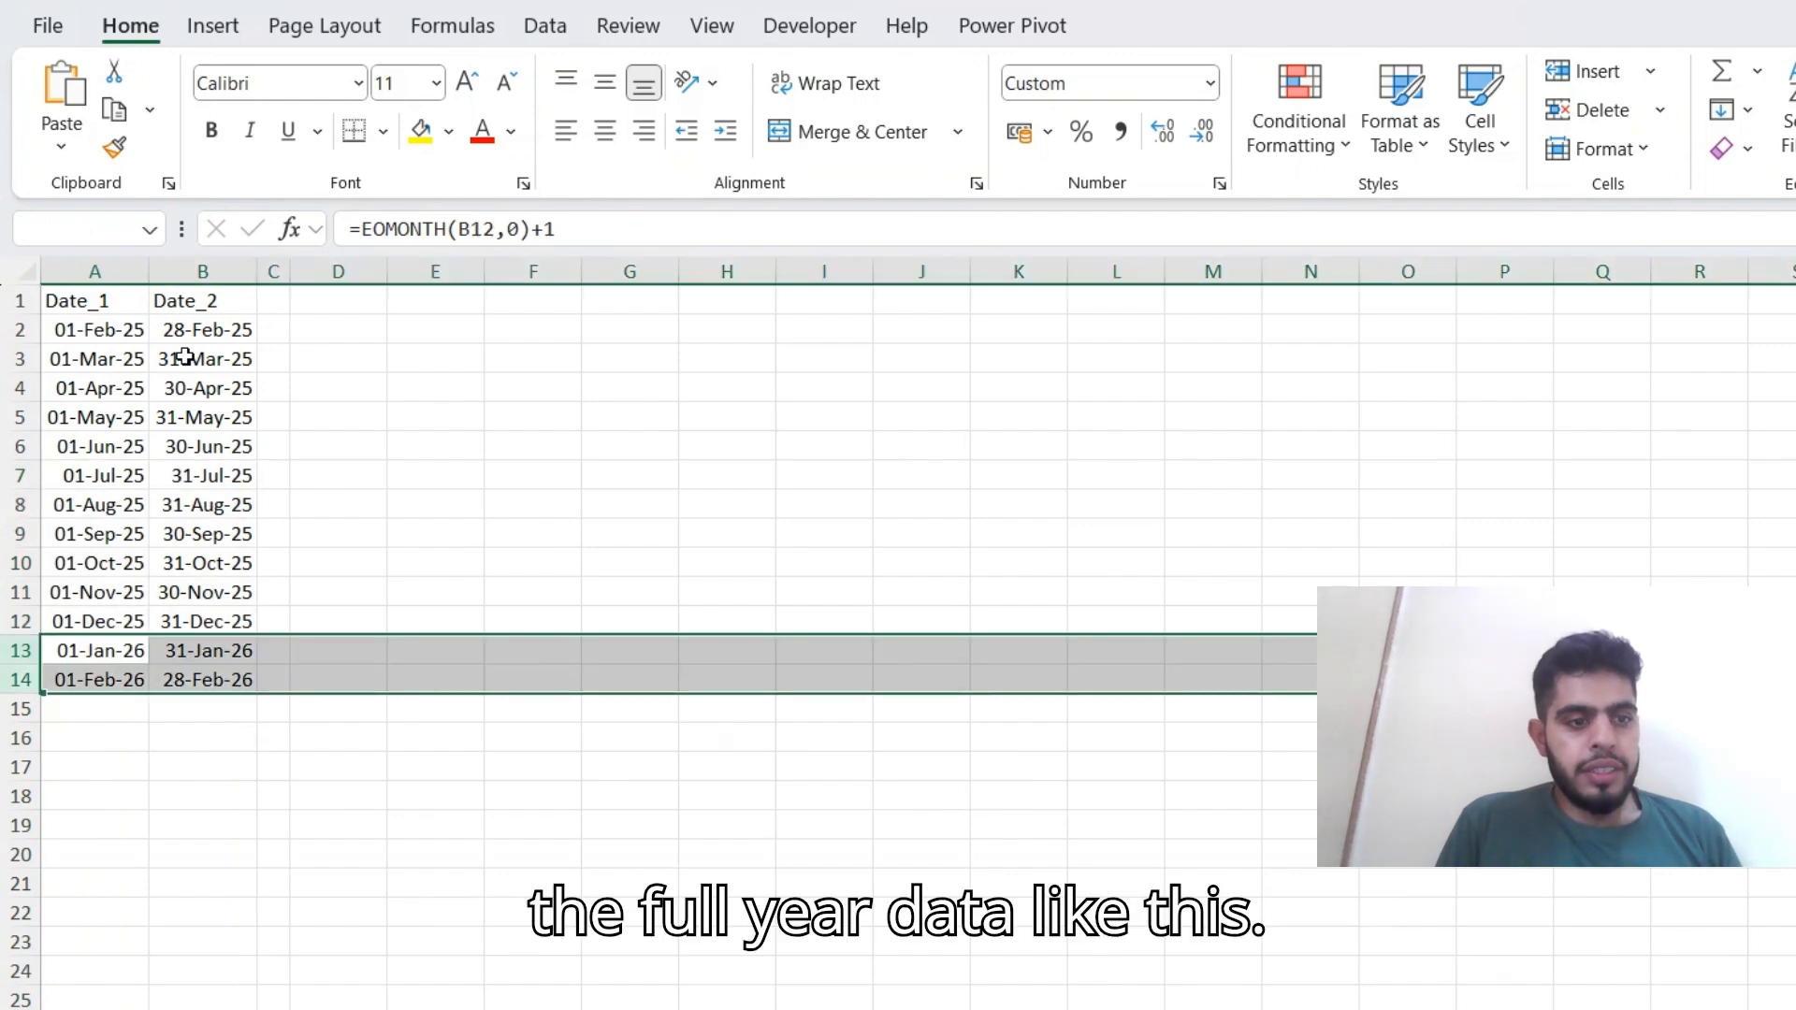
pyautogui.press('Delete')
pyautogui.hotkey('ctrl', 'Home')
pyautogui.press('Right')
pyautogui.press('Right')
pyautogui.press('Down')
pyautogui.press('Down')
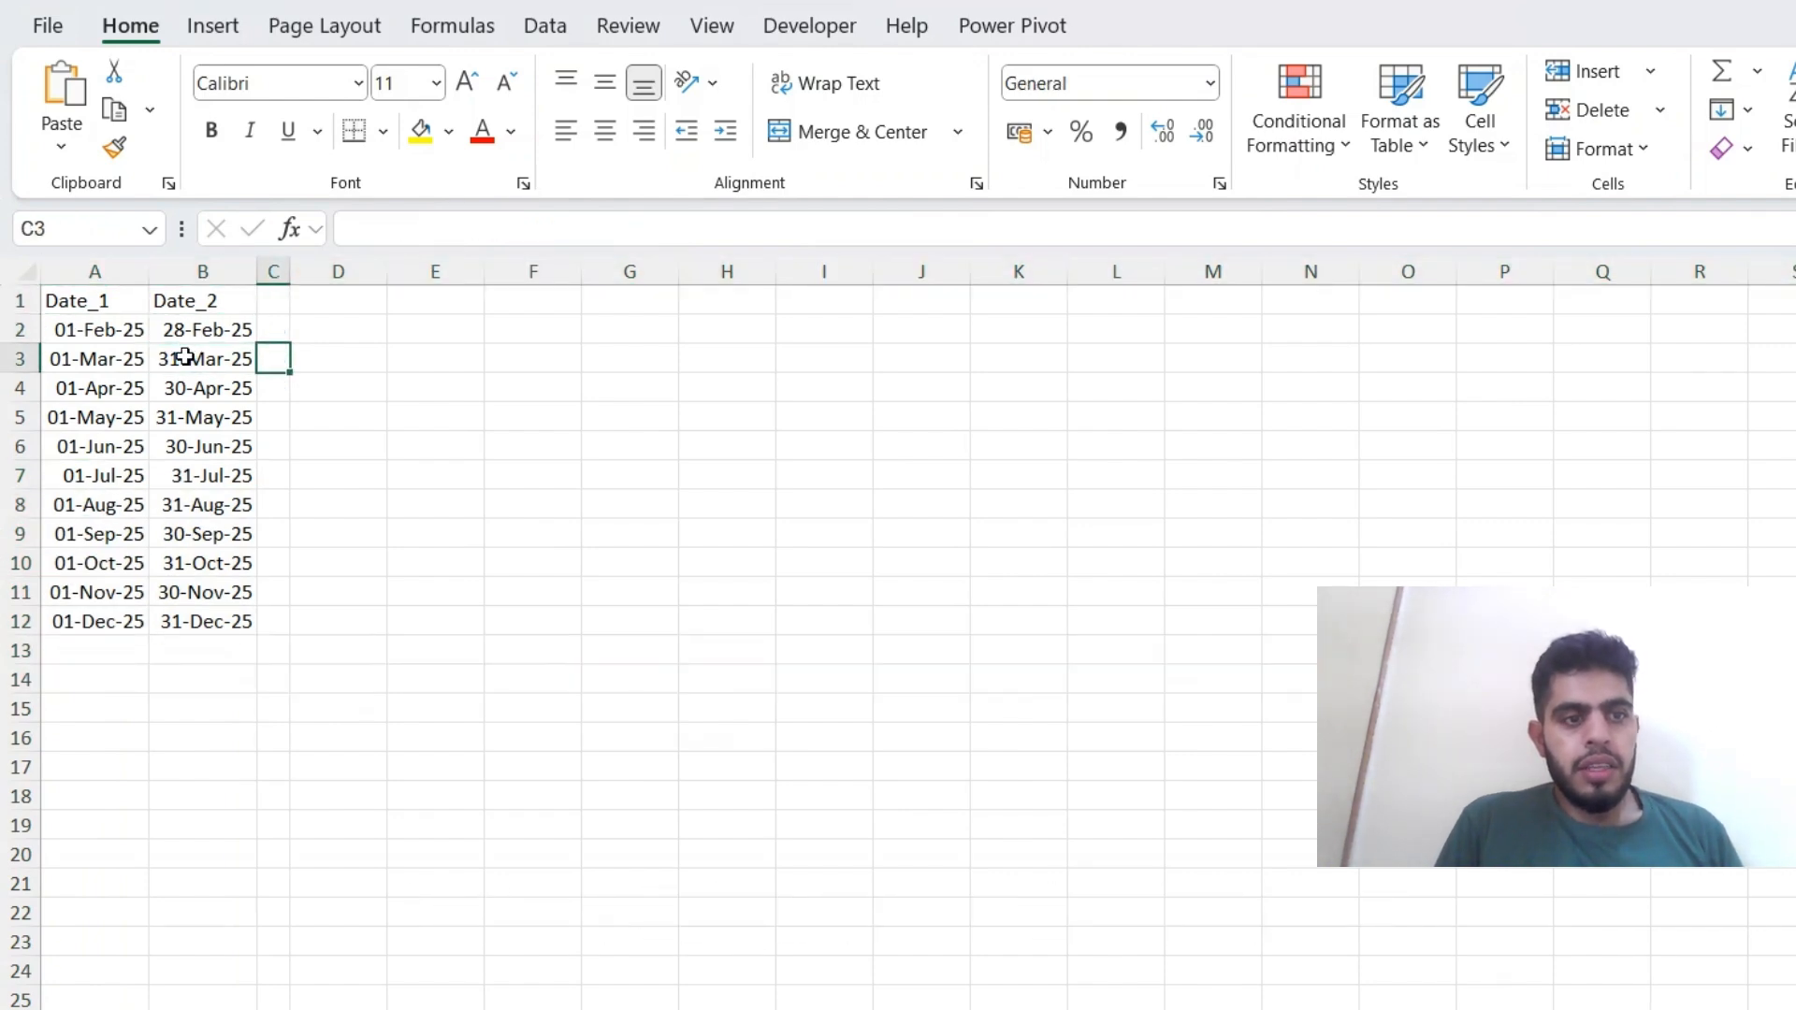
pyautogui.press('Right')
pyautogui.press('Up')
pyautogui.write('=')
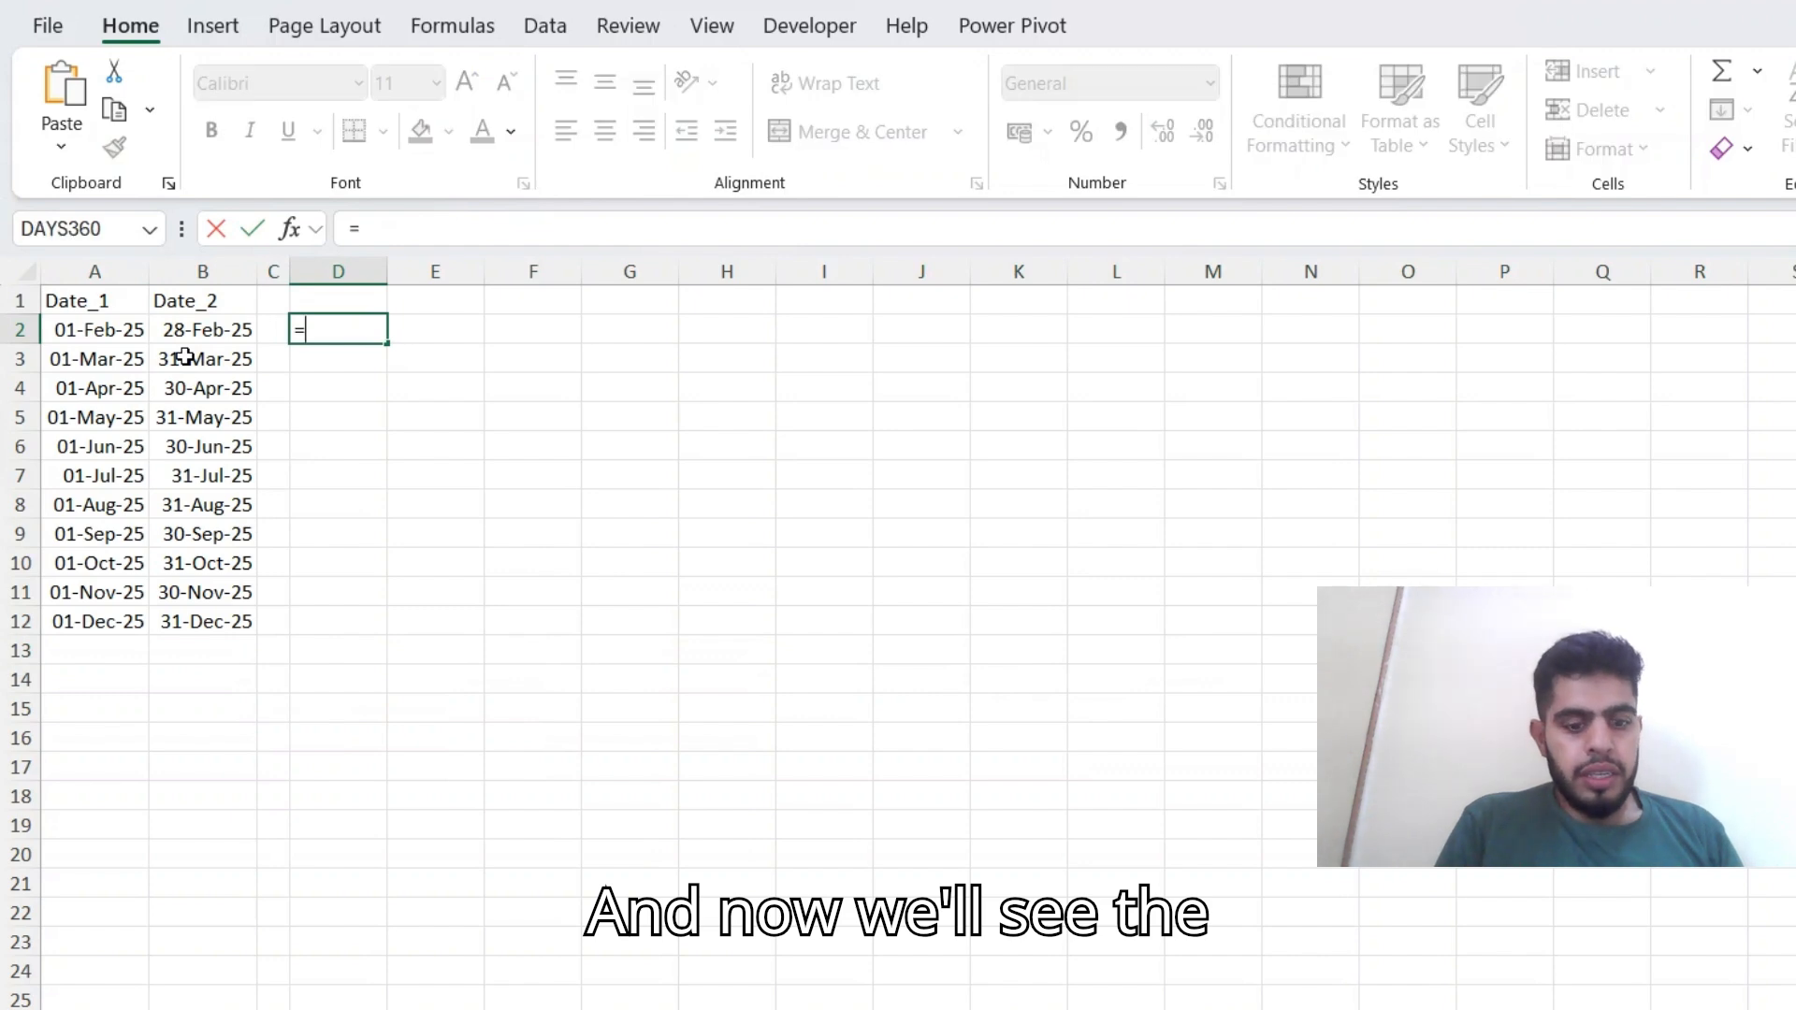
pyautogui.write('da')
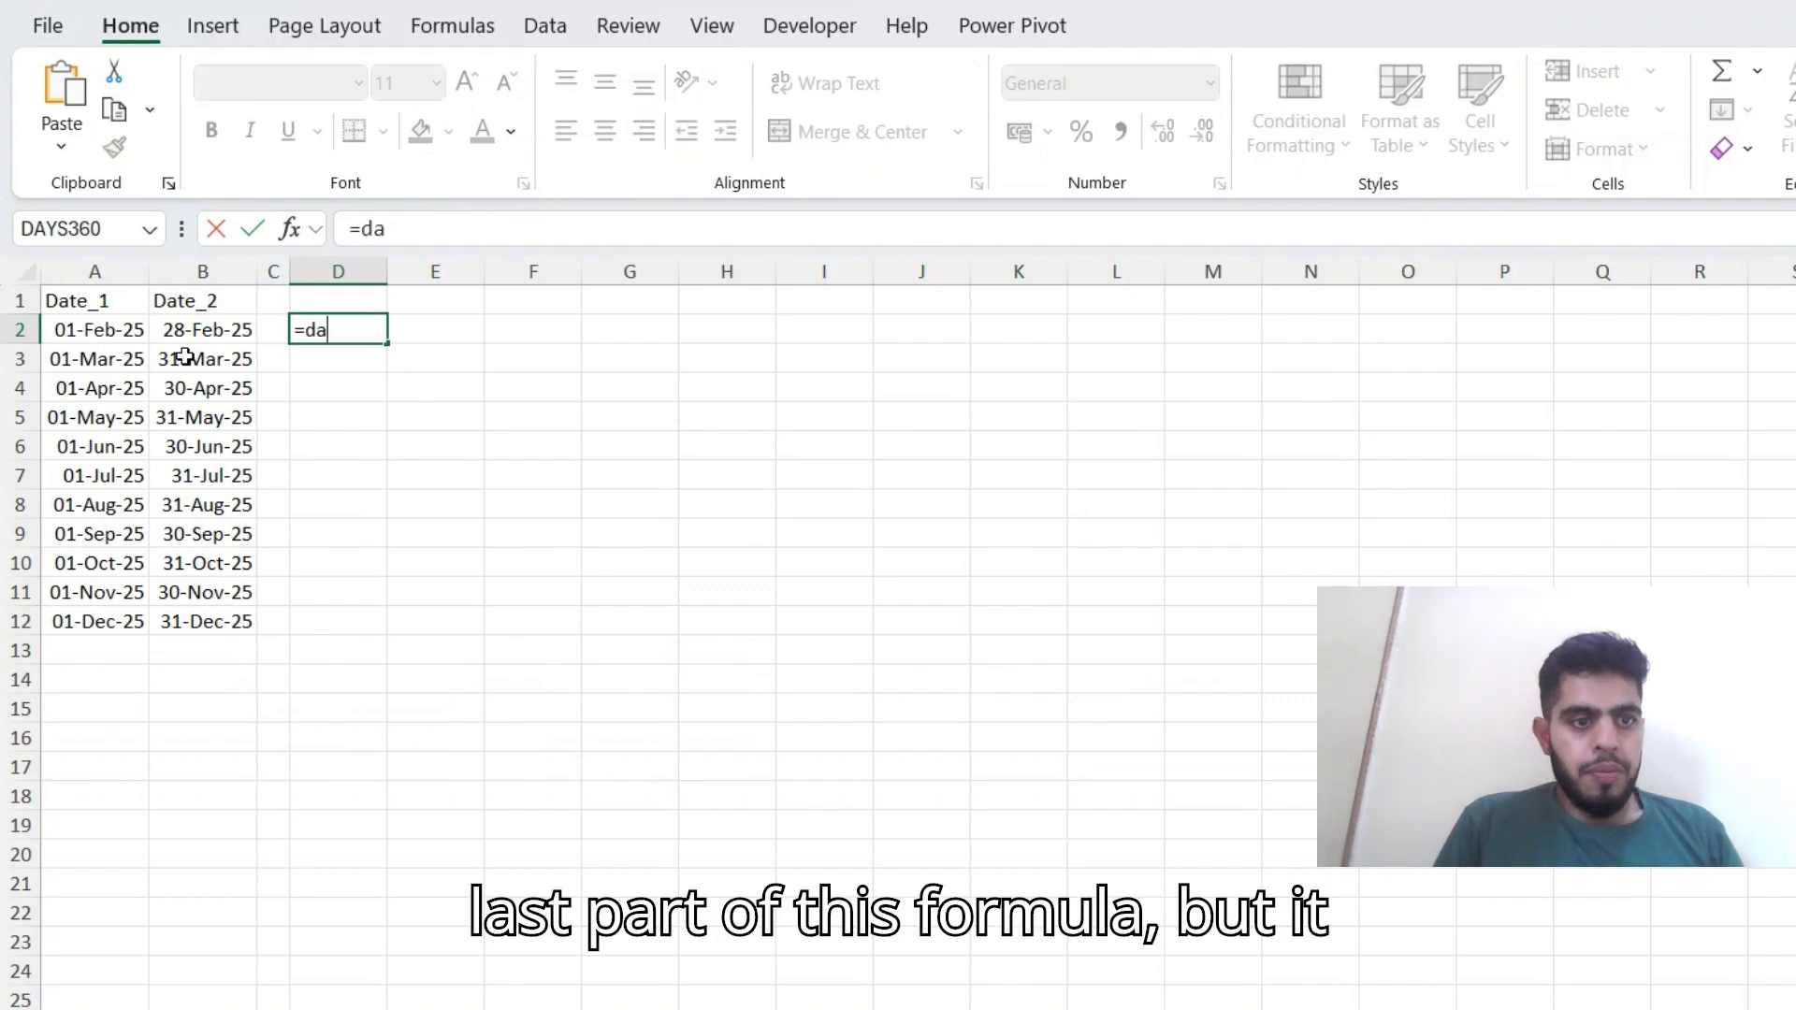
pyautogui.press('Tab')
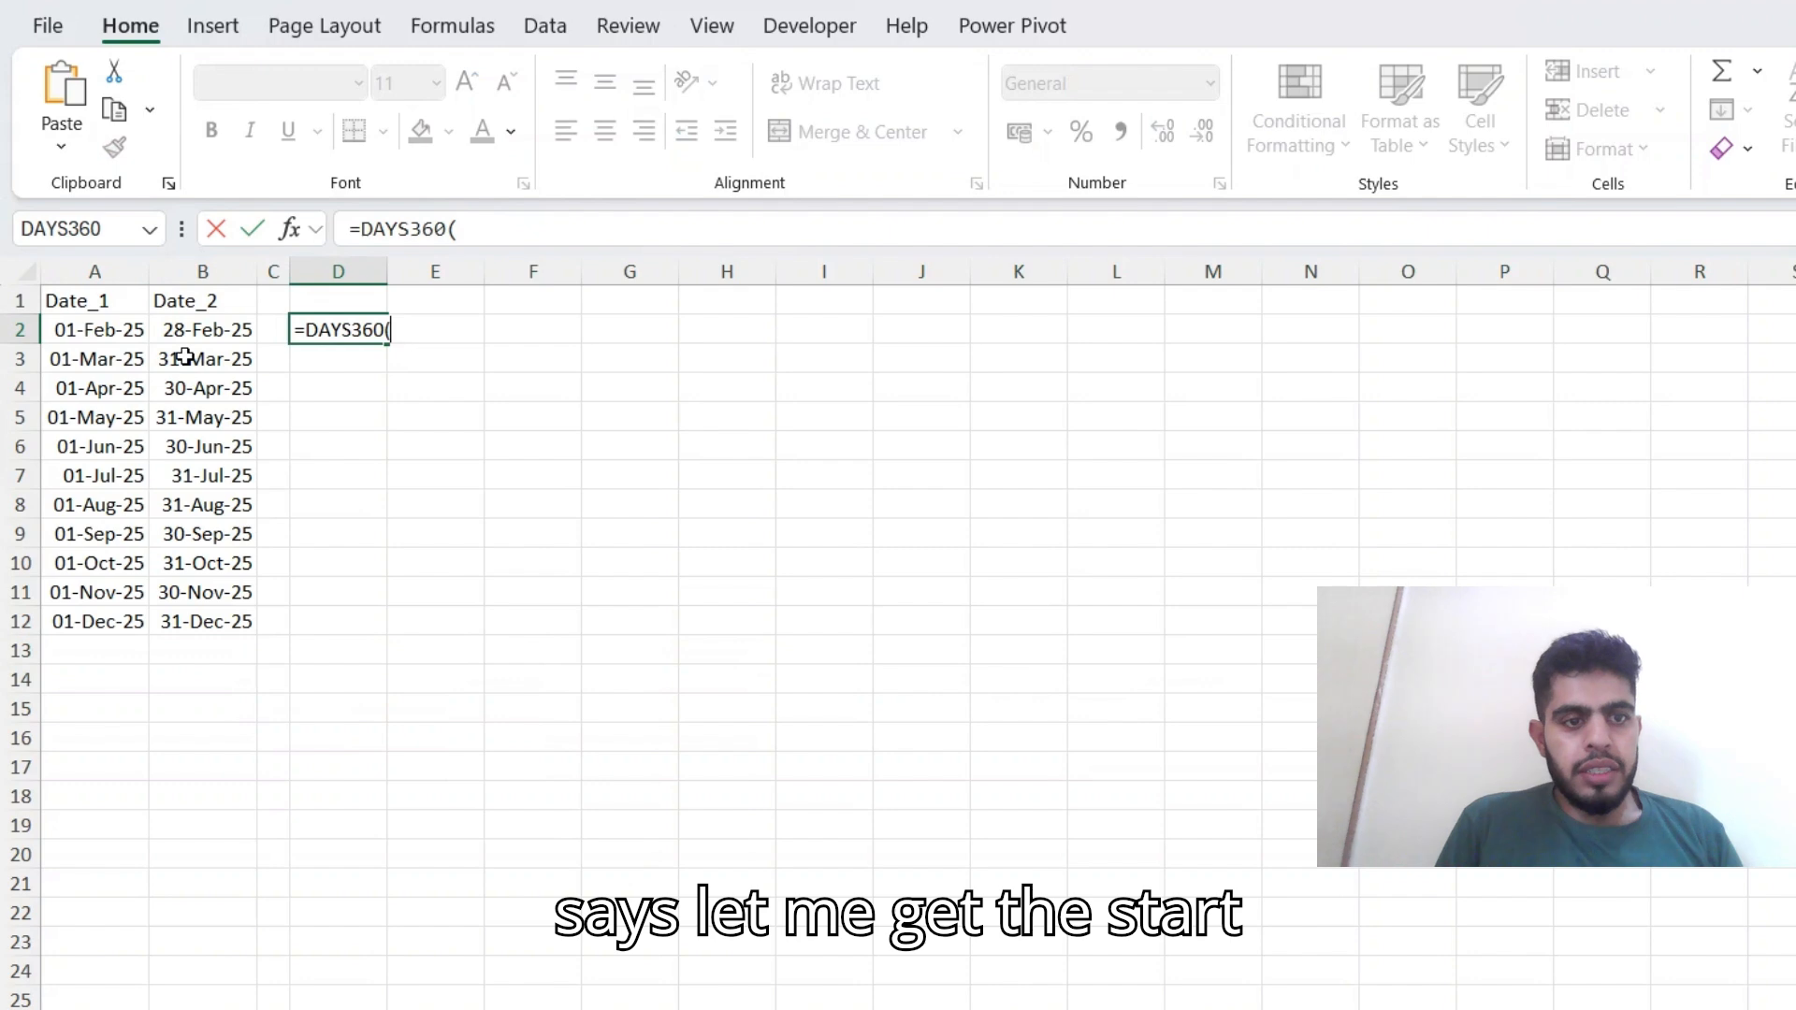
pyautogui.press('Left')
pyautogui.press('Left')
pyautogui.press('Left')
pyautogui.write(',')
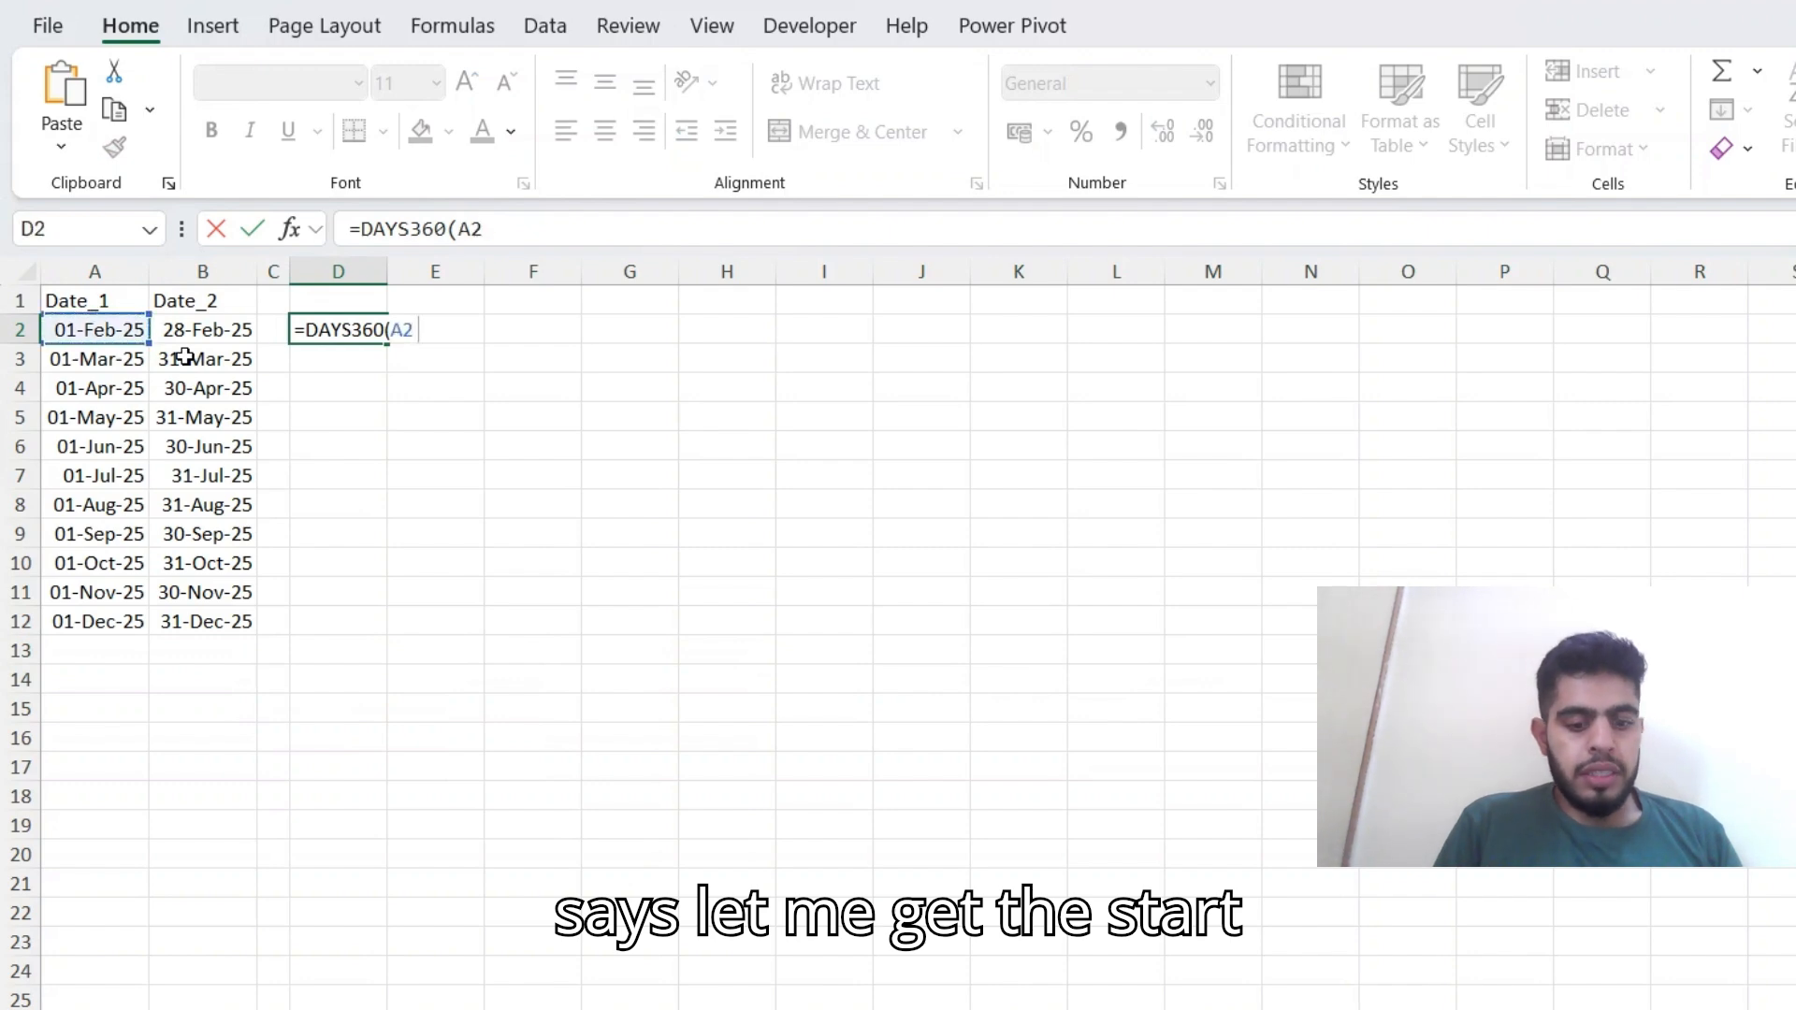
pyautogui.press('Left')
pyautogui.press('Left')
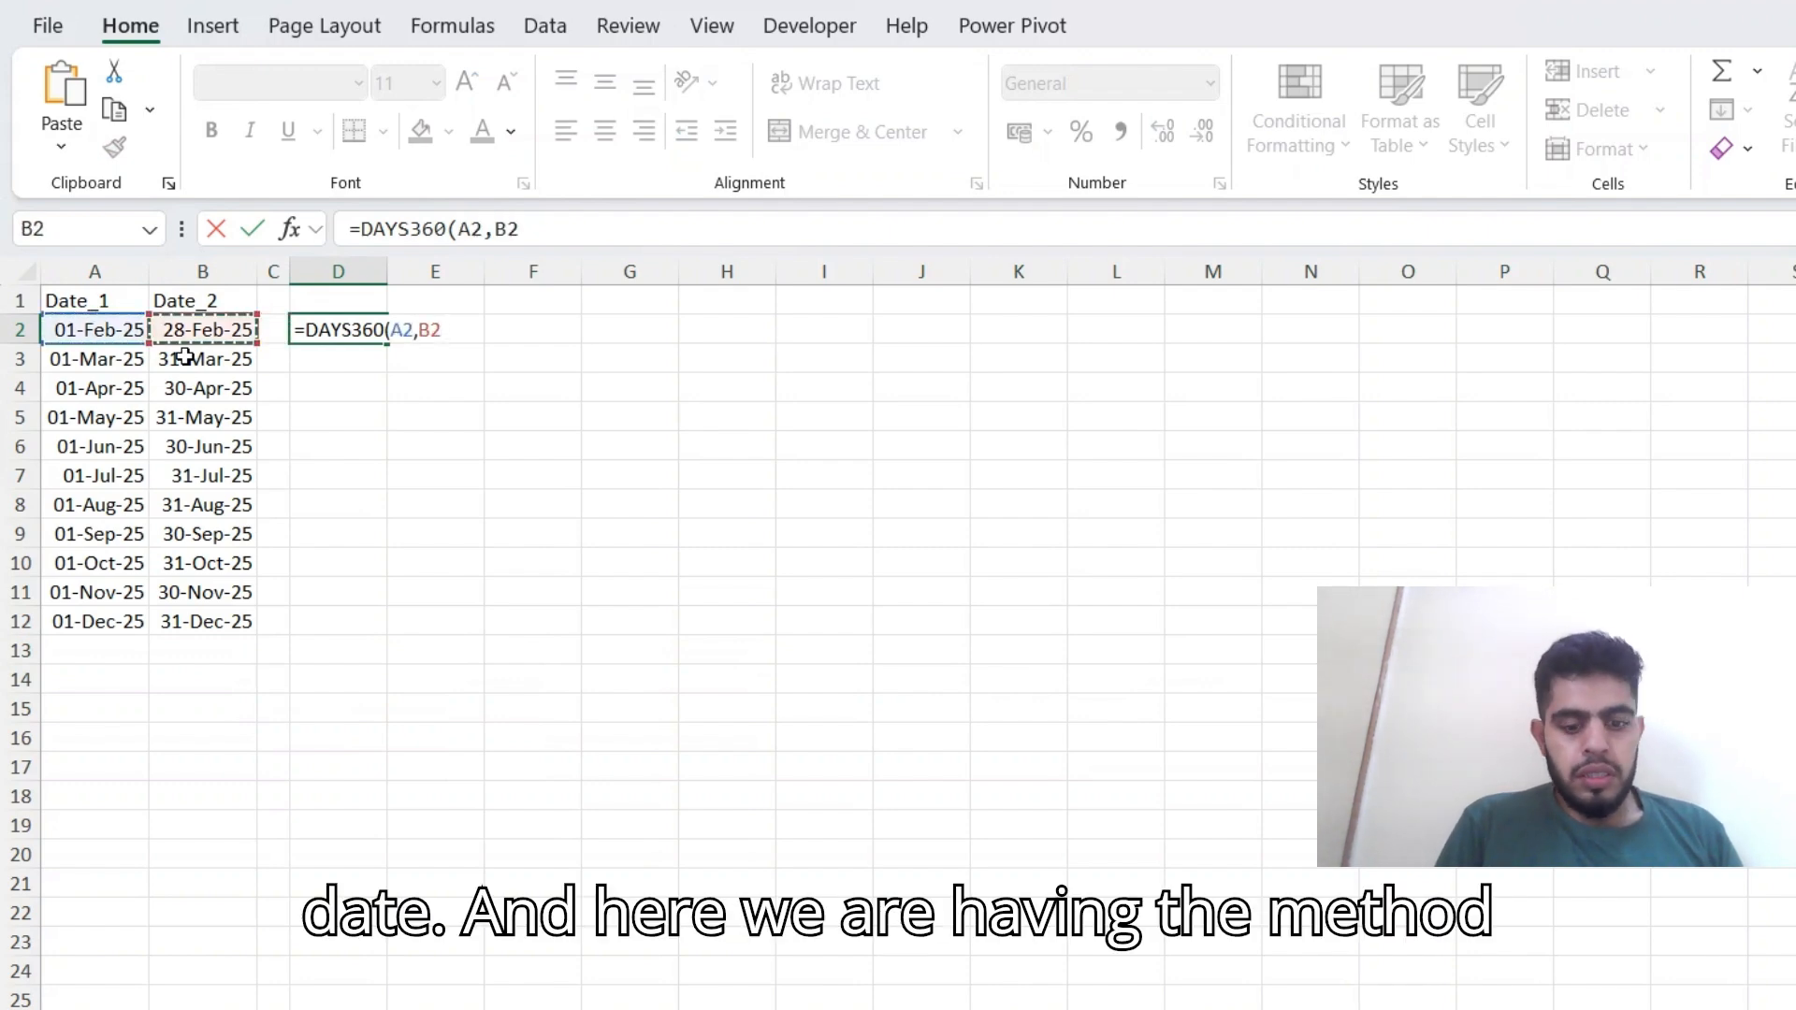
# Complete the DAYS360 formula in D2 with TRUE as its method argument.
pyautogui.write('m')
pyautogui.press('BackSpace')
pyautogui.write(',')
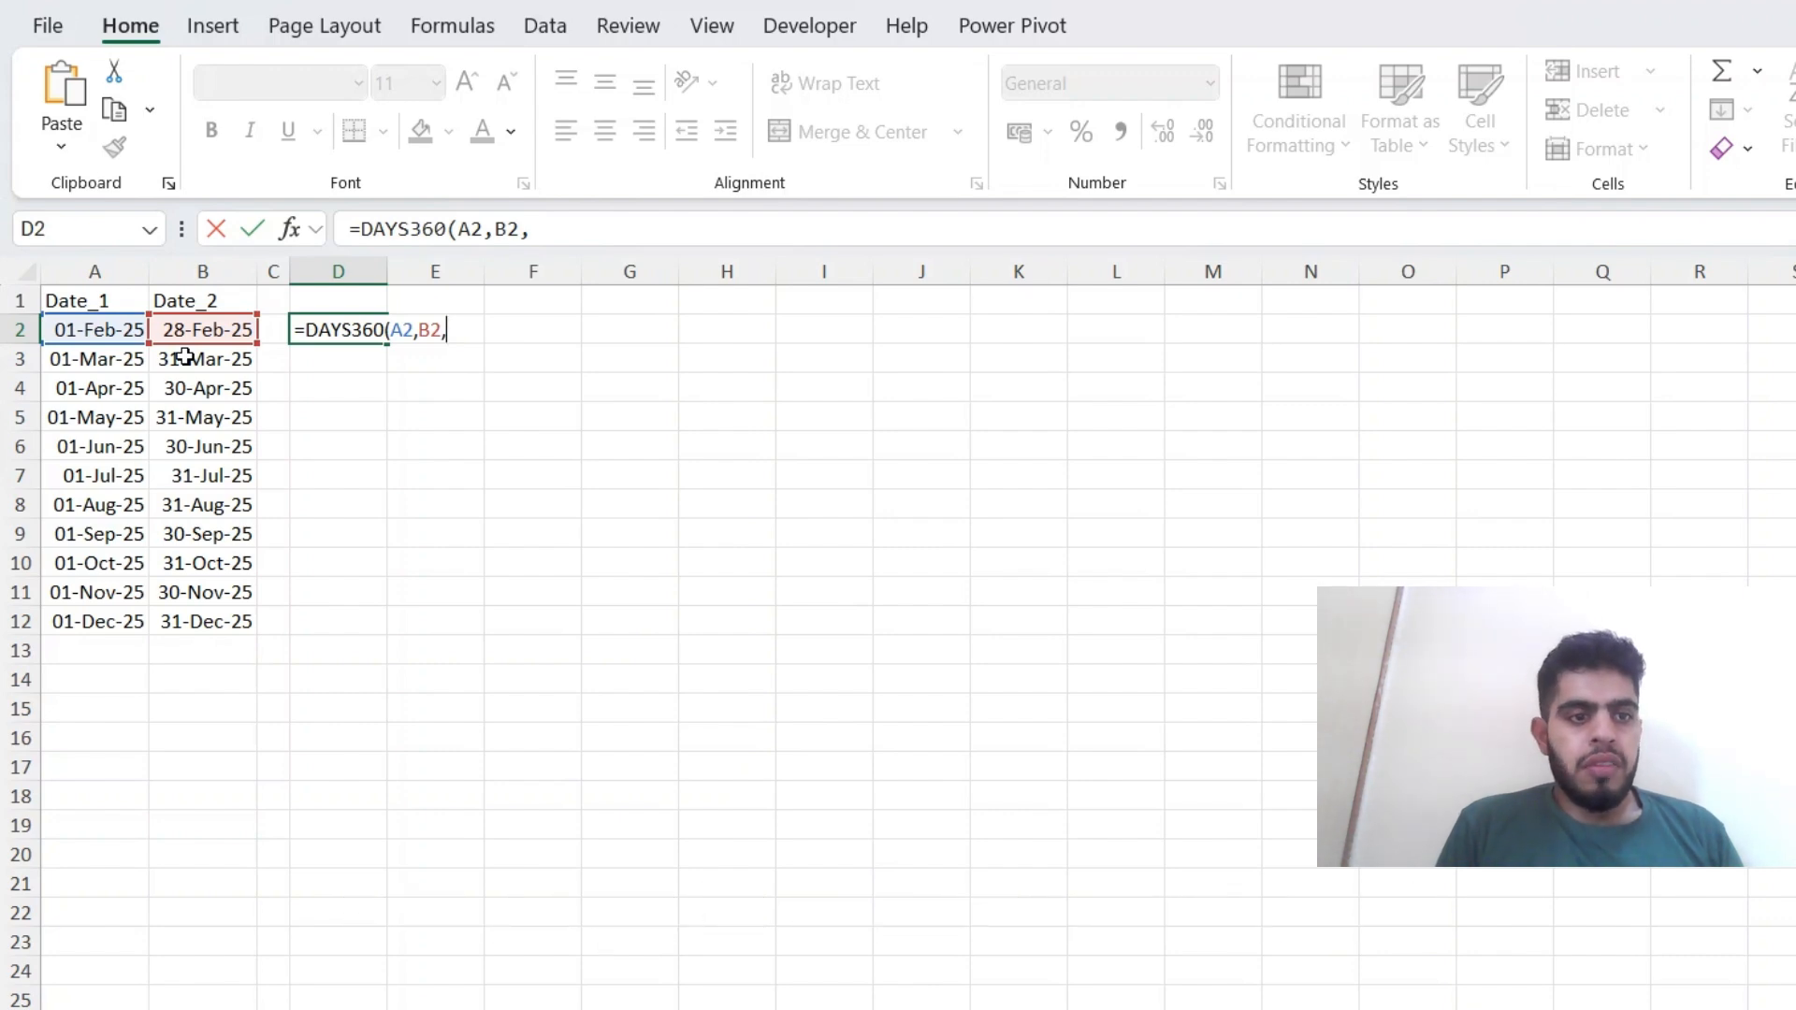
pyautogui.write('TRUE')
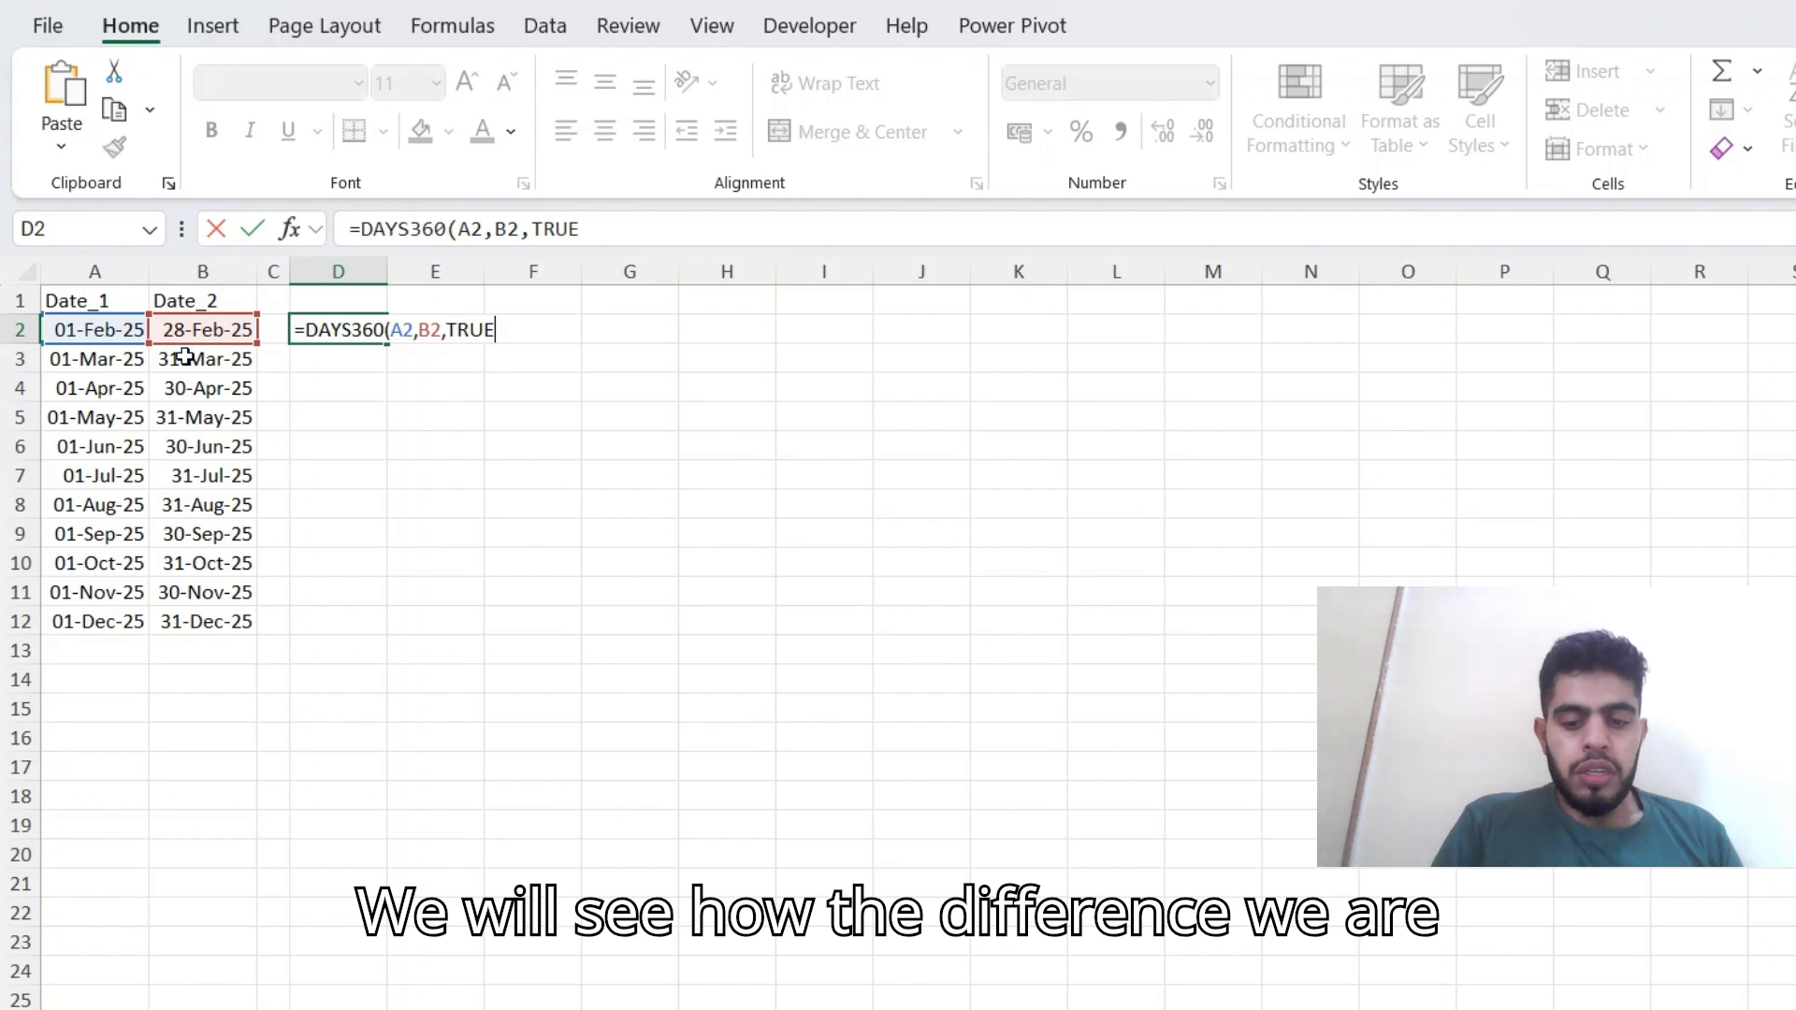
pyautogui.press('Return')
# Fill the DAYS360 formula from D2 down through D12, alongside the last date pair.
pyautogui.press('Up')
pyautogui.press('Left')
pyautogui.press('Left')
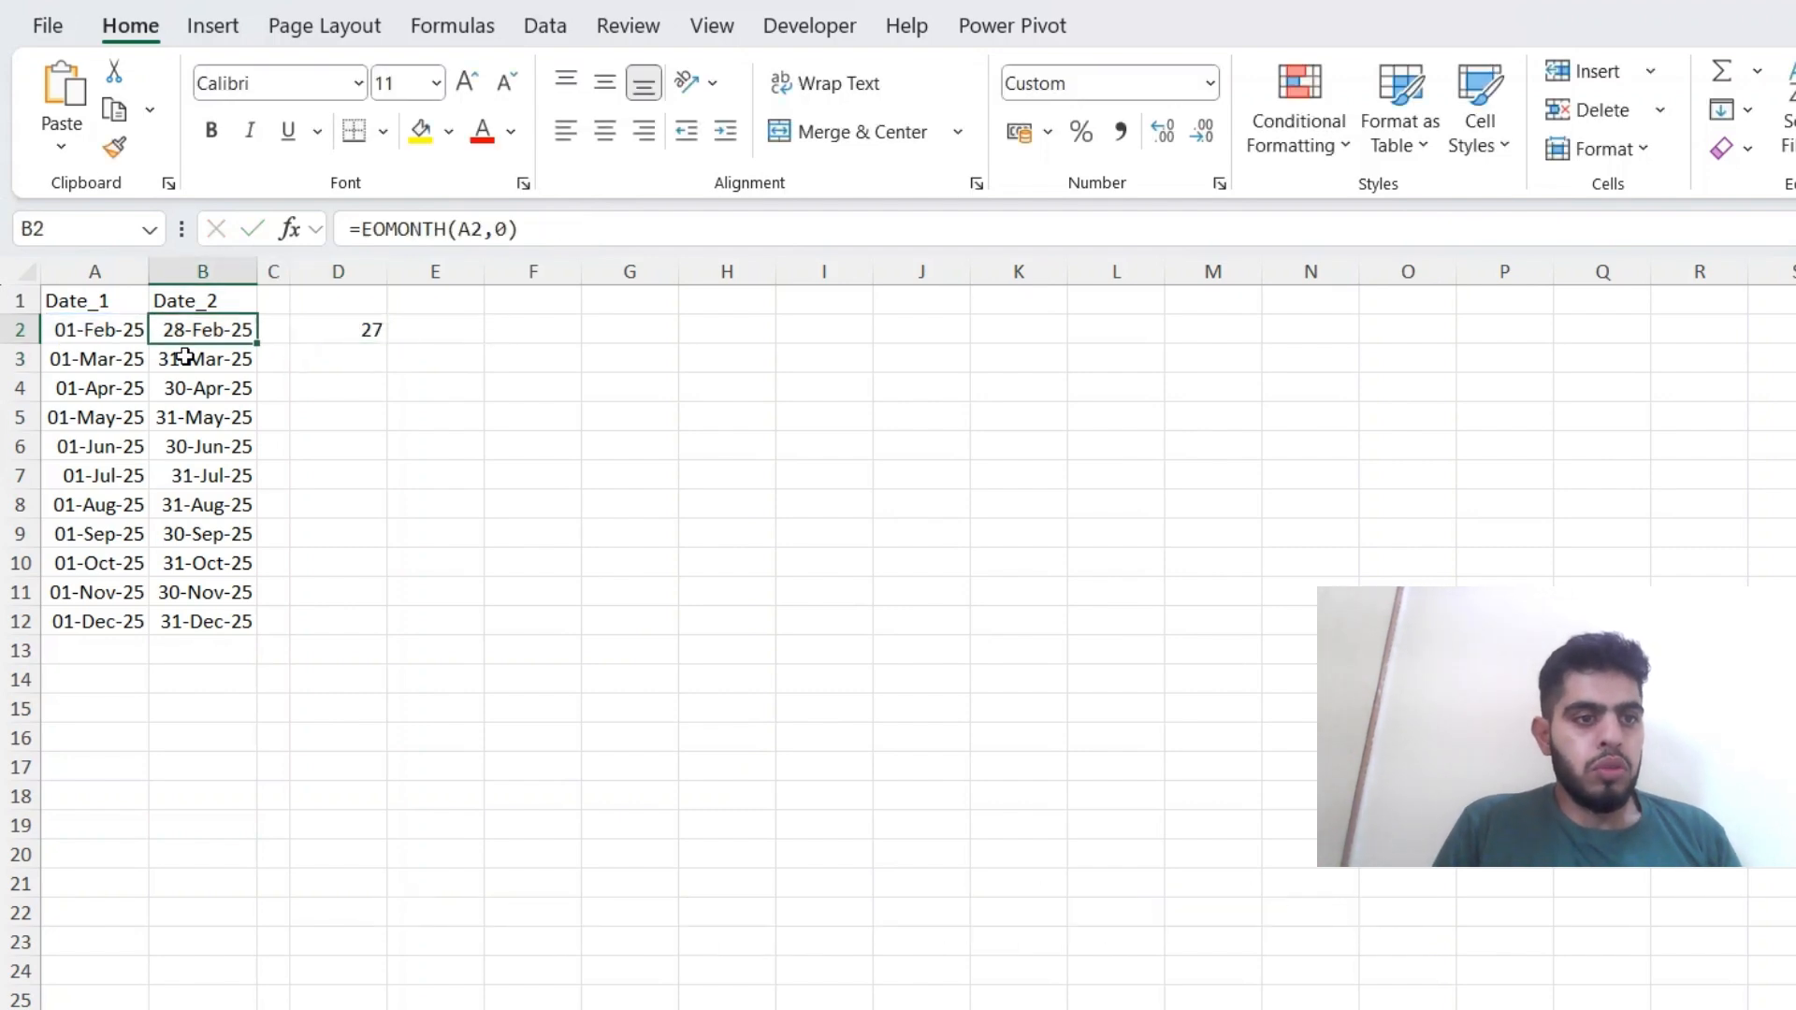
pyautogui.hotkey('ctrl', 'Down')
pyautogui.press('Right')
pyautogui.press('Right')
pyautogui.hotkey('ctrl', 'shift', 'Up')
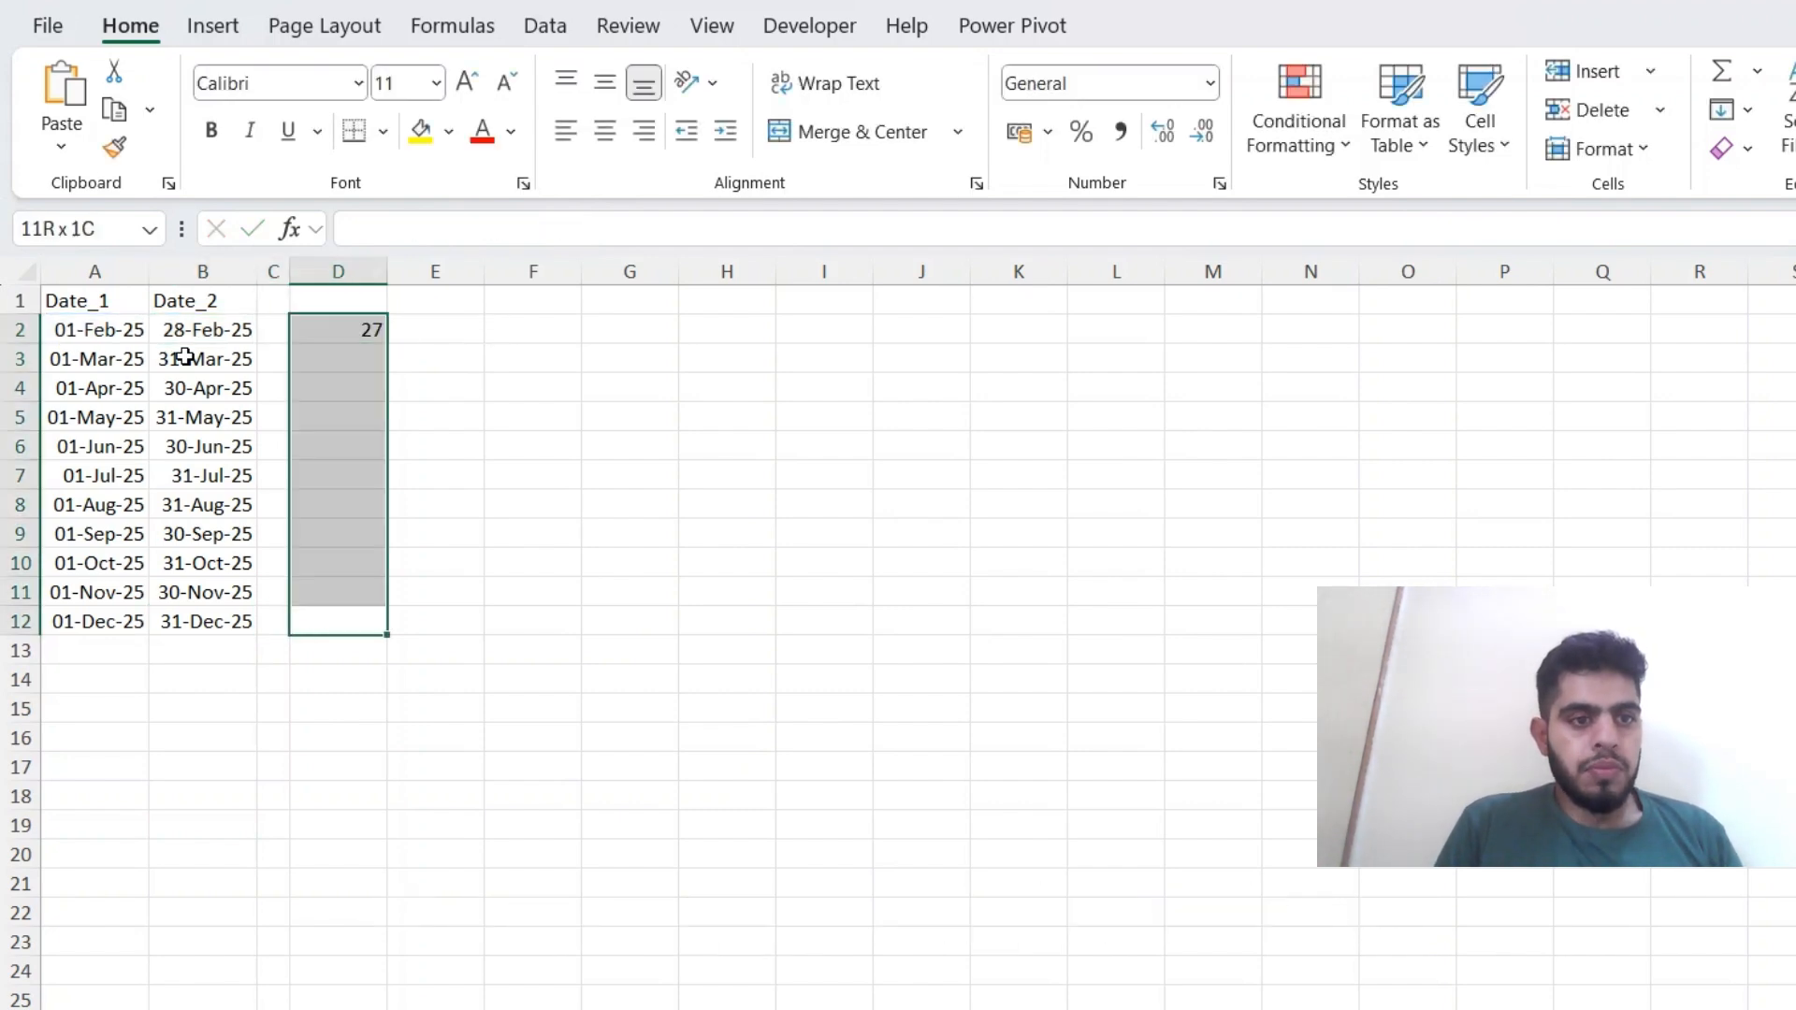
pyautogui.hotkey('ctrl', 'd')
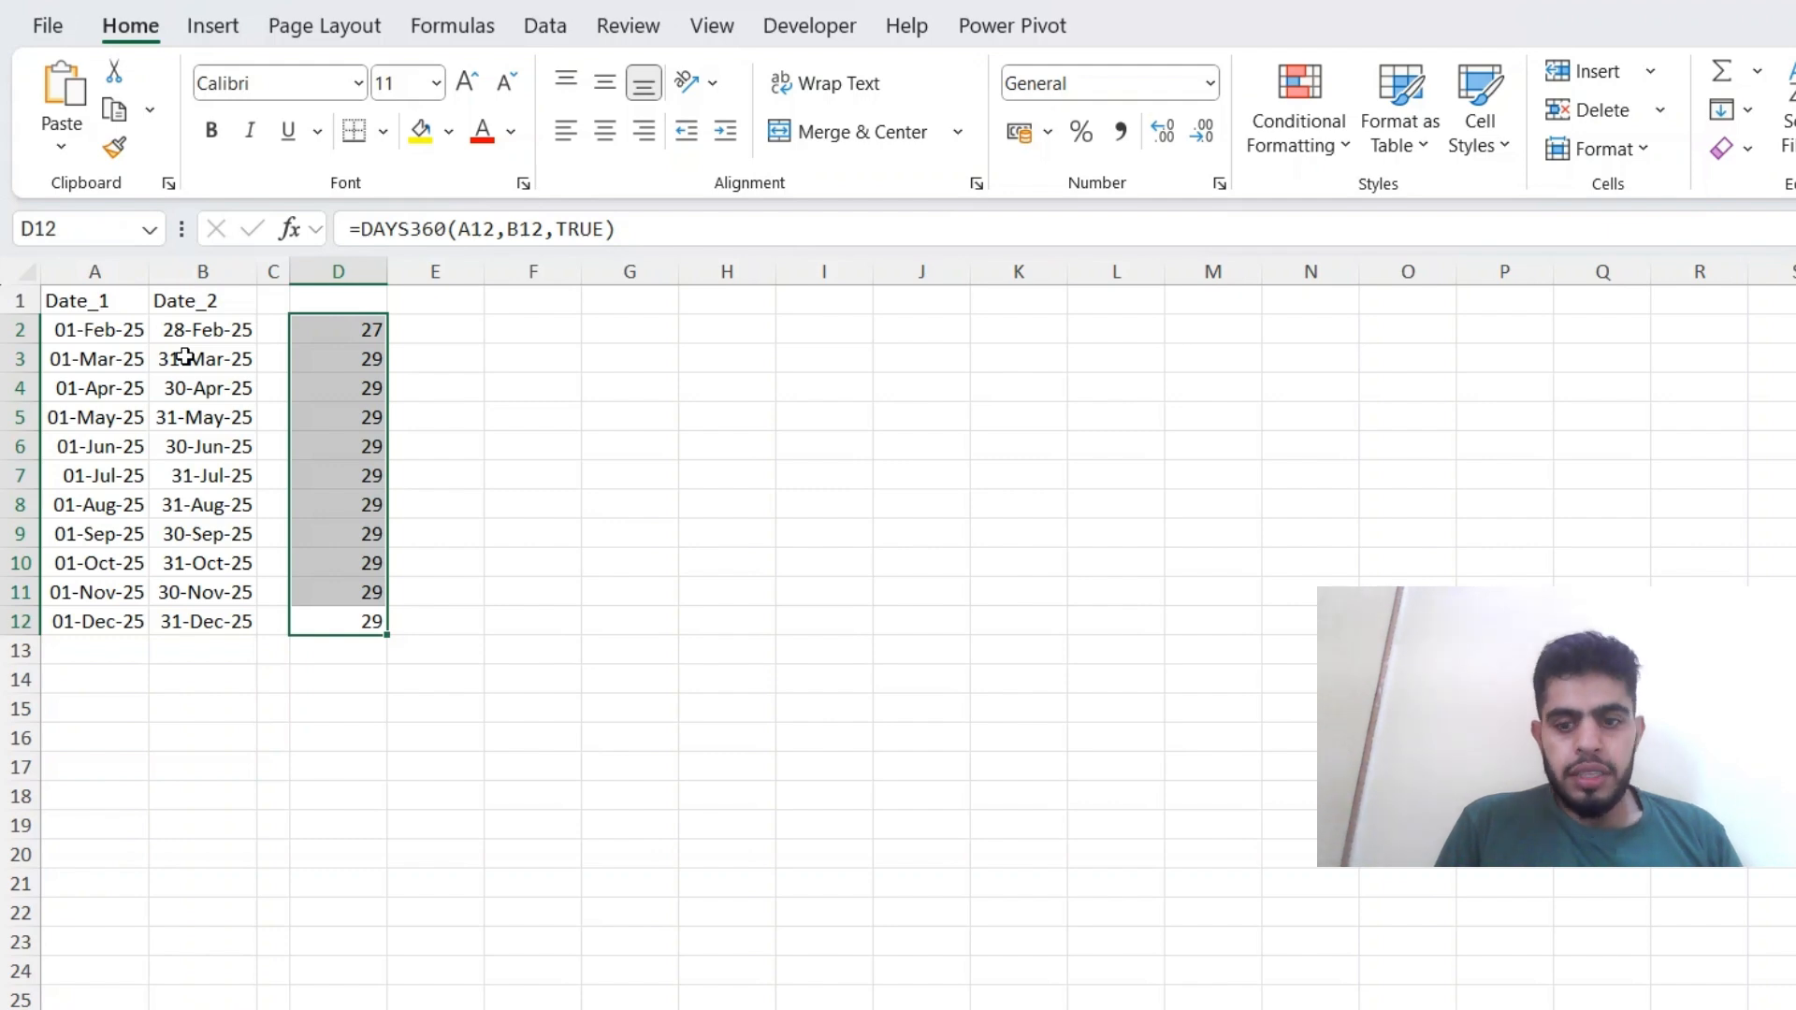
pyautogui.press('Up')
pyautogui.press('Up')
pyautogui.press('Up')
pyautogui.press('Up')
pyautogui.press('Up')
pyautogui.press('Up')
pyautogui.press('Up')
pyautogui.press('Up')
pyautogui.press('Up')
pyautogui.press('Up')
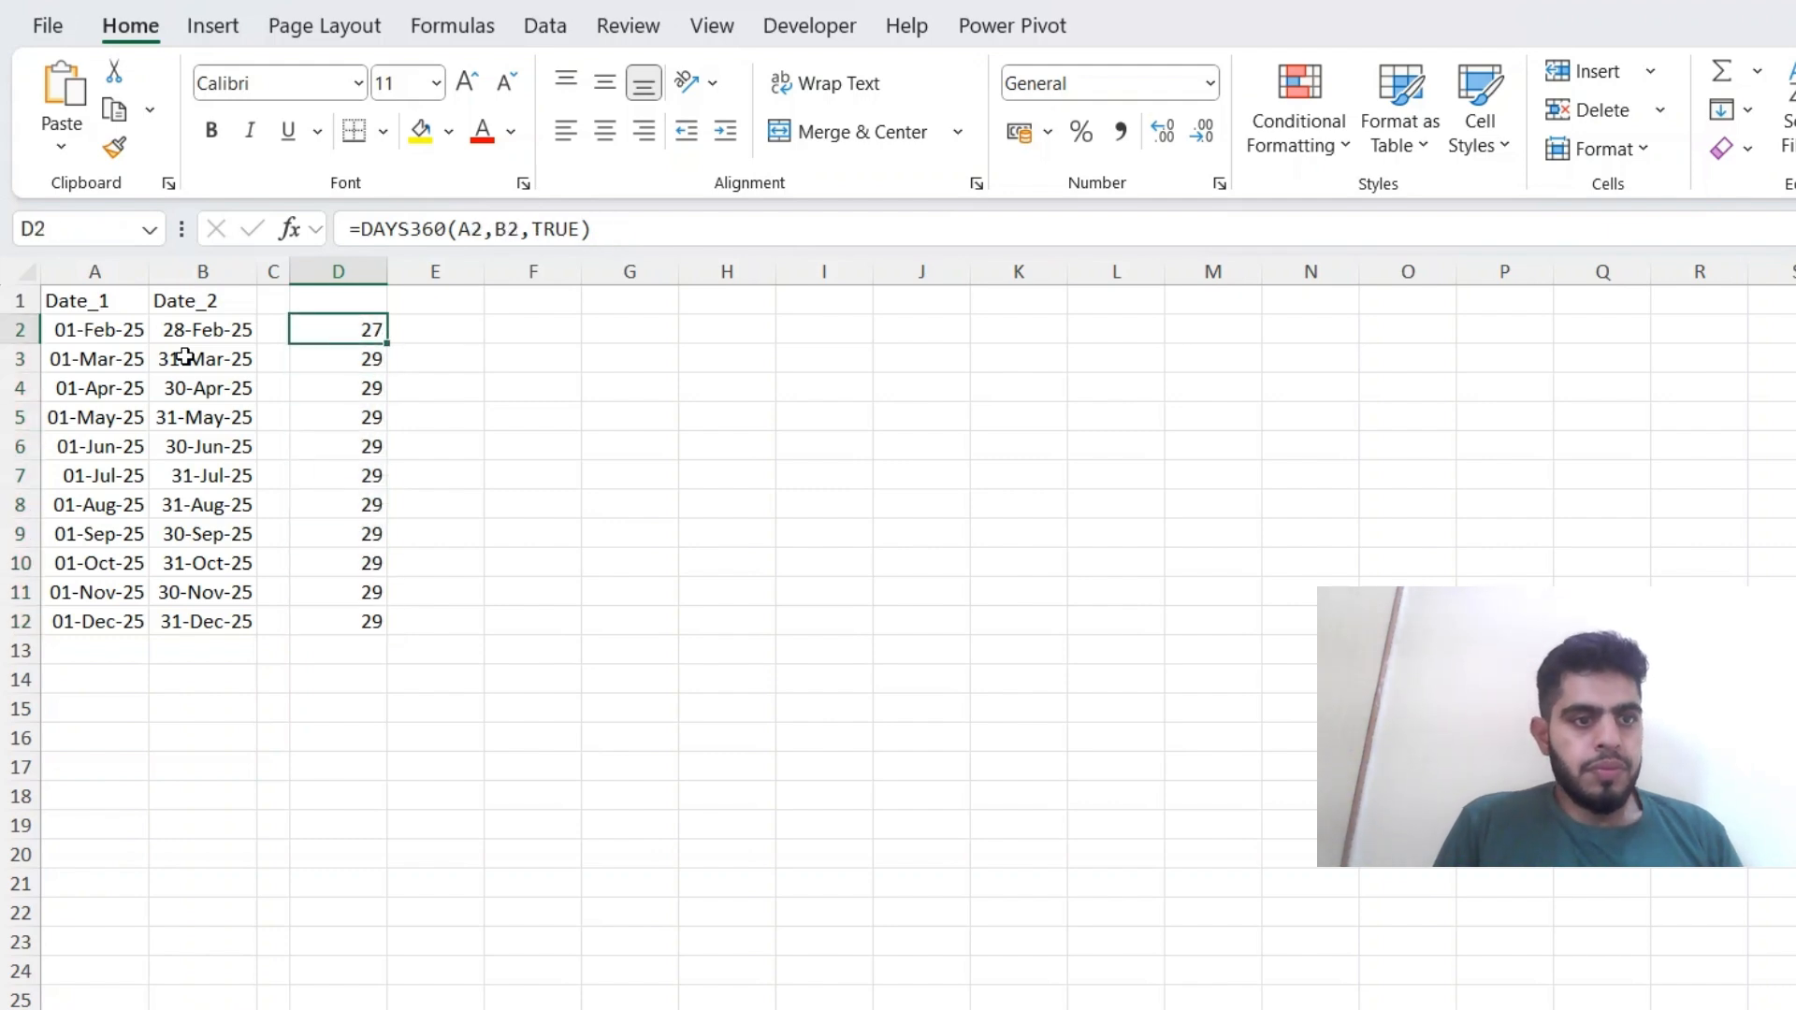
pyautogui.press('Right')
pyautogui.write('=')
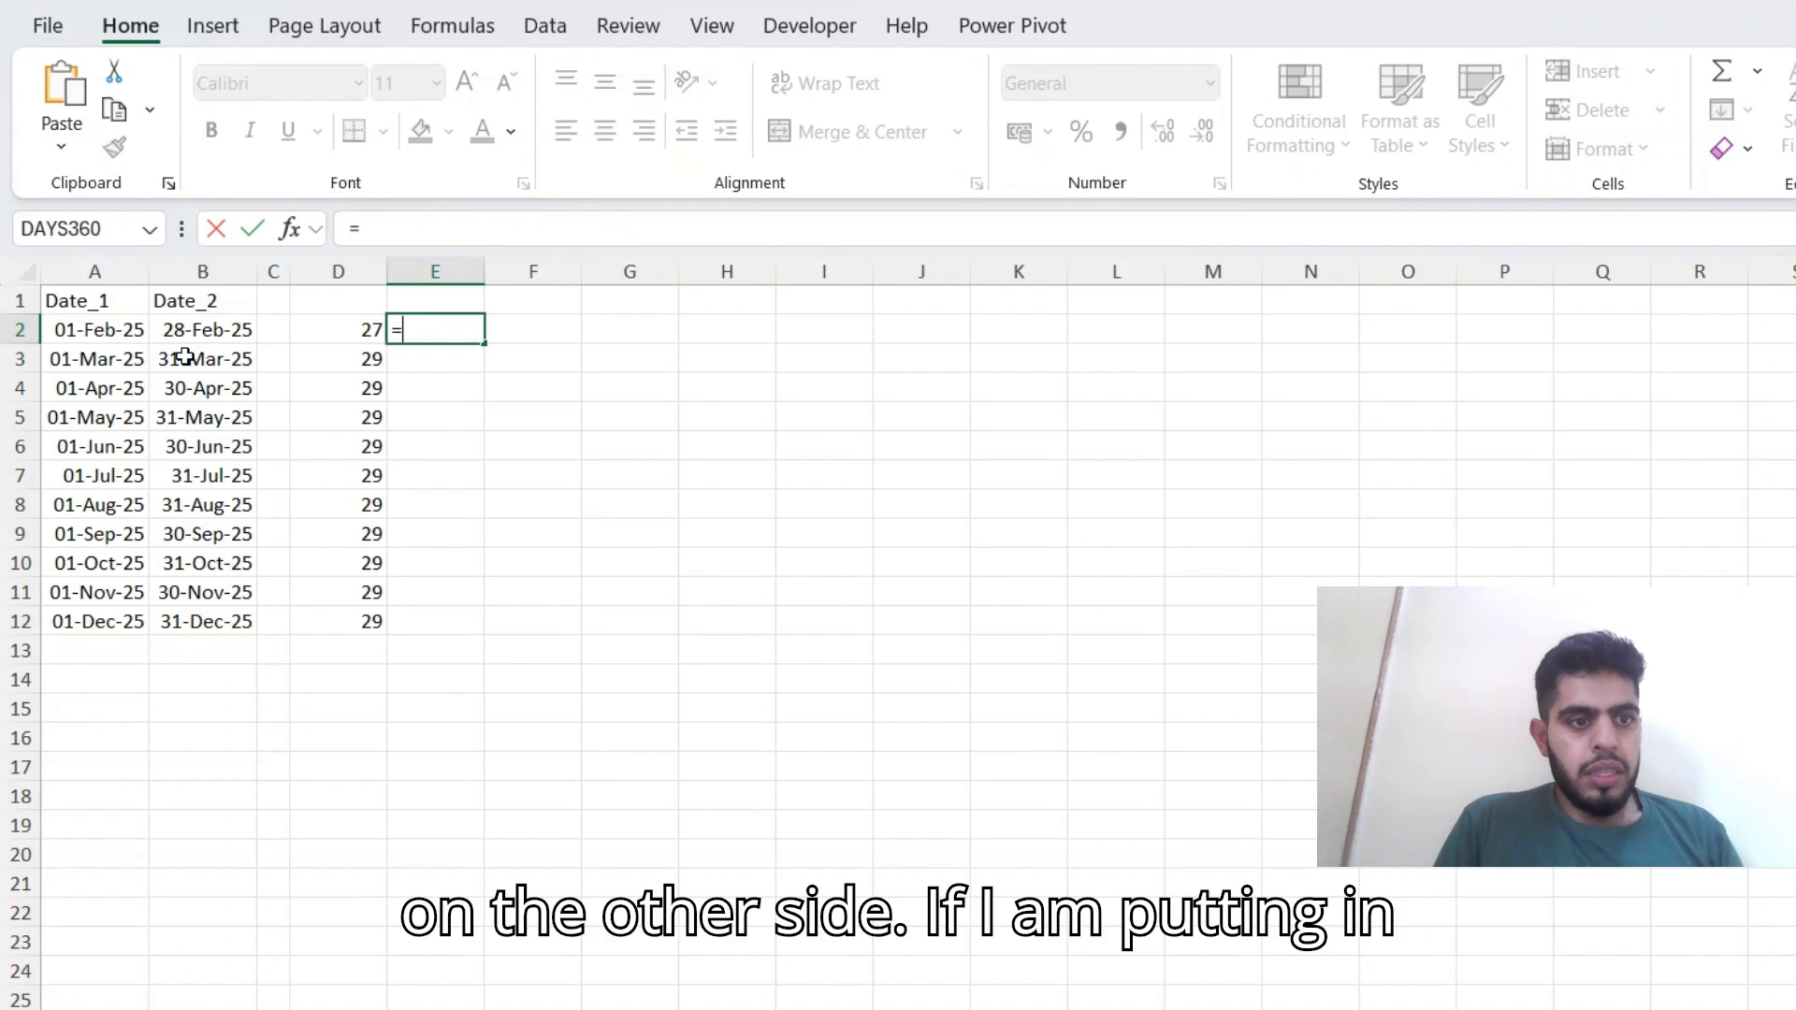
pyautogui.press('Escape')
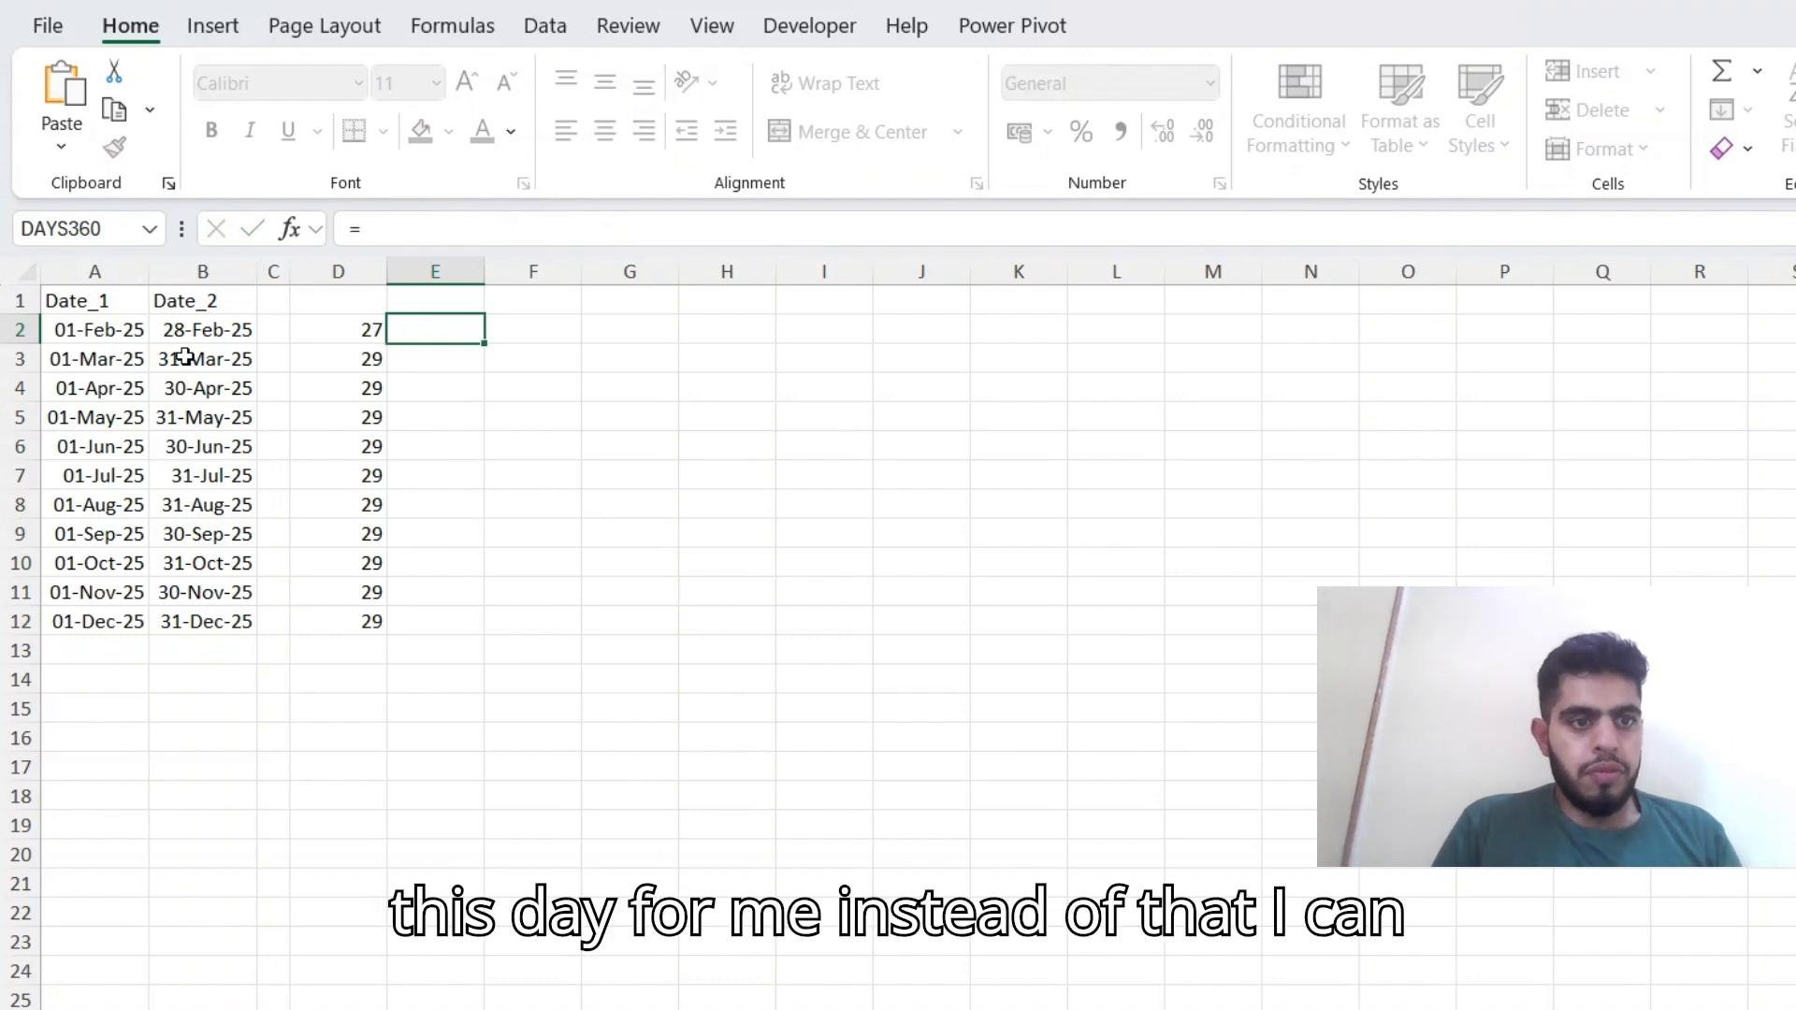
# Copy the DAYS360 formula text from D2 into E2, keeping its references to A2 and B2.
pyautogui.press('Left')
pyautogui.press('F2')
pyautogui.press('Return')
pyautogui.press('Up')
pyautogui.press('Right')
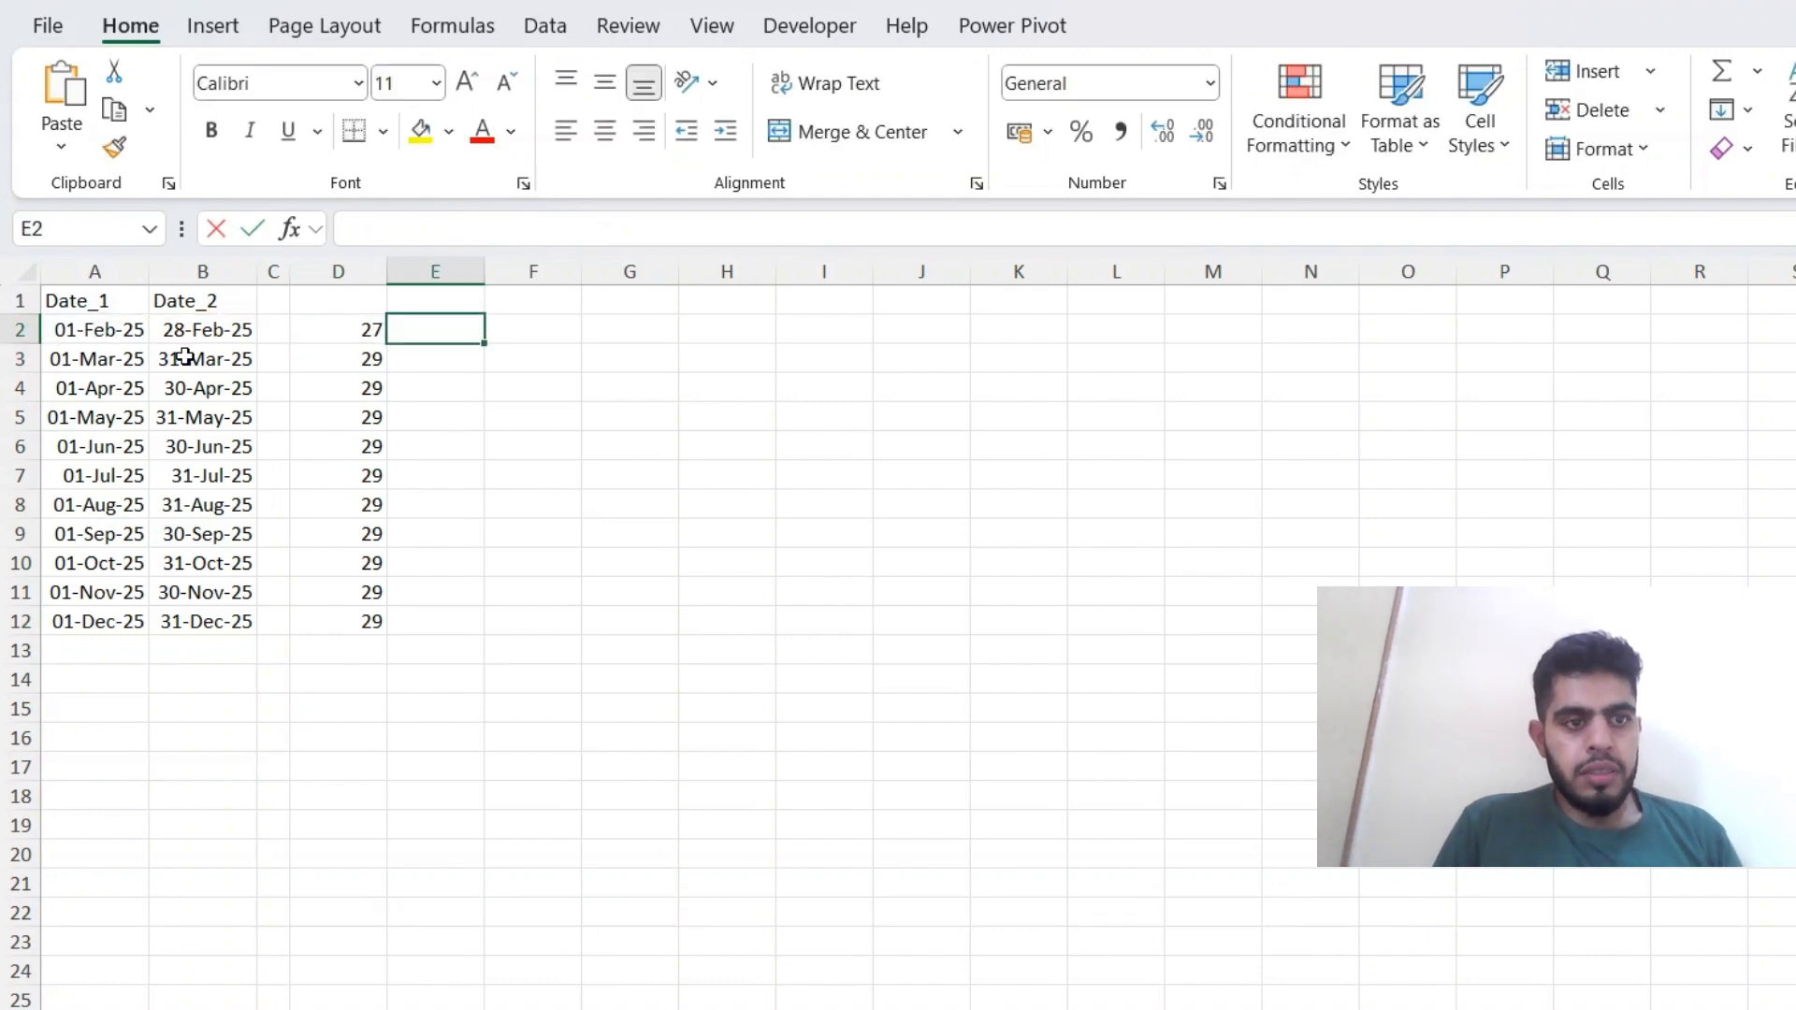
pyautogui.press('F2')
pyautogui.hotkey('ctrl', 'v')
# Replace the method argument in the E2 formula with FALSE.
pyautogui.press('Left')
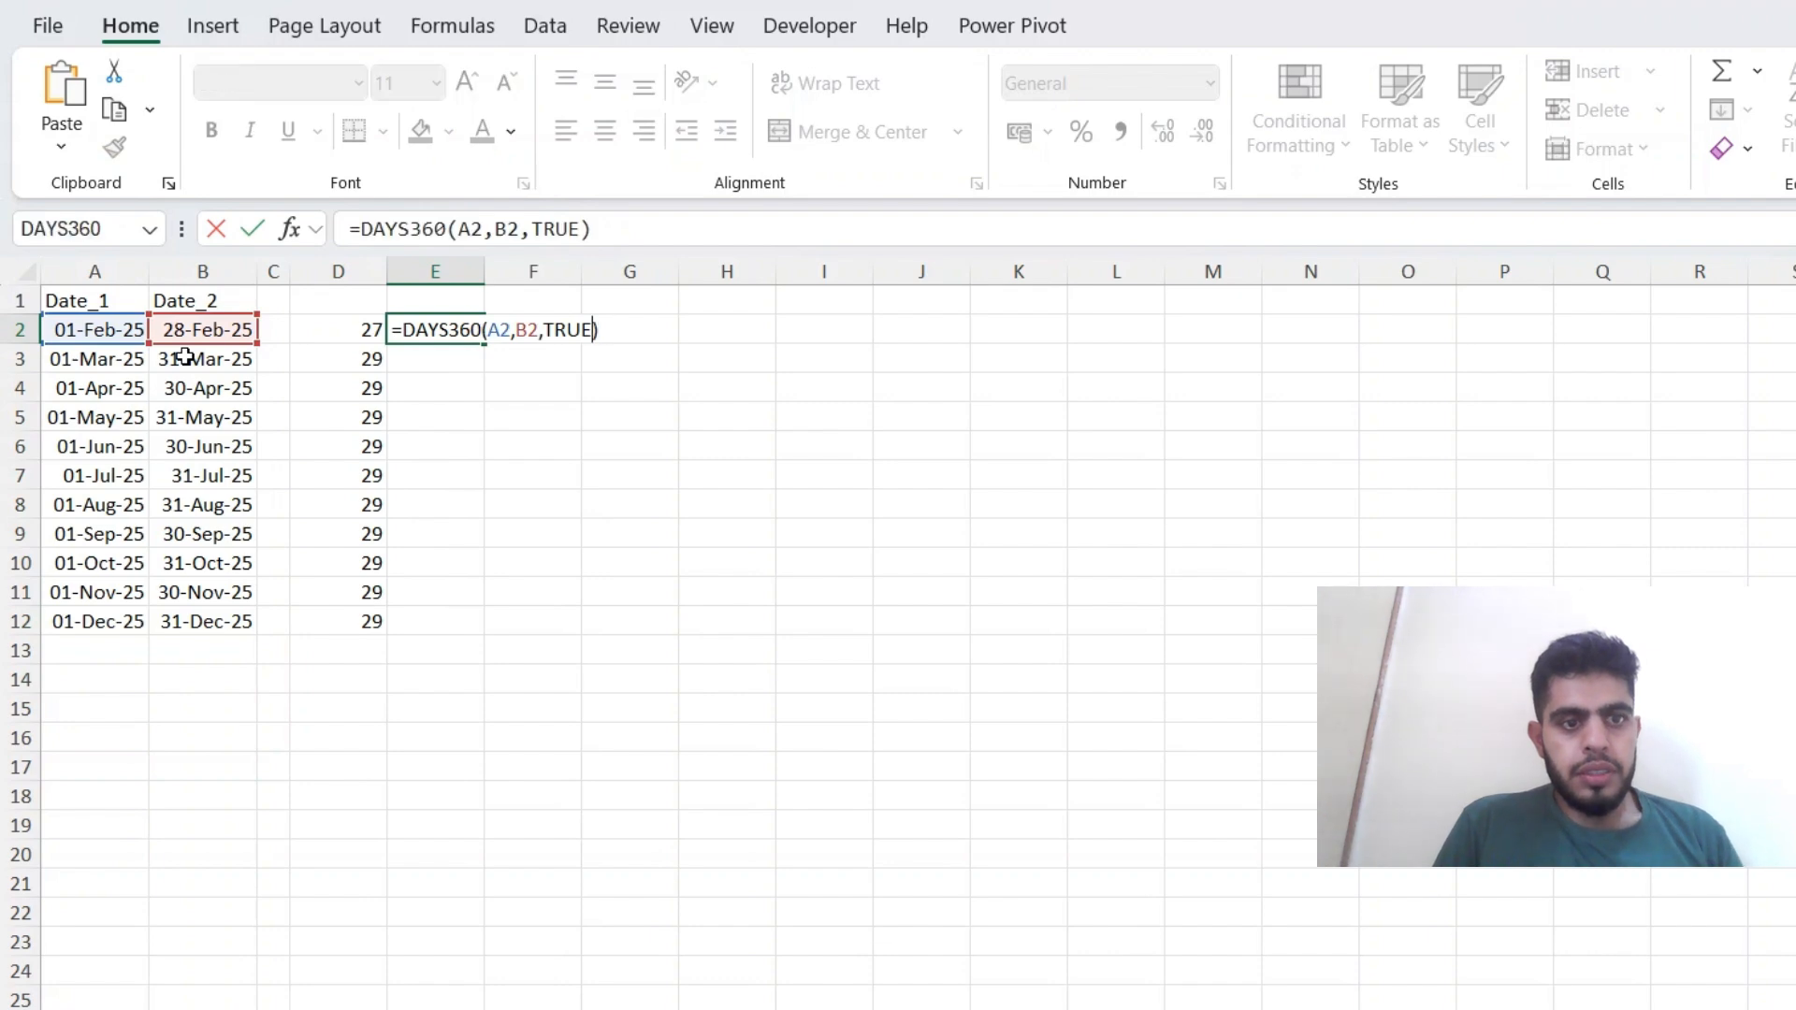
pyautogui.hotkey('shift', 'Left')
pyautogui.hotkey('shift', 'Left')
pyautogui.hotkey('shift', 'Left')
pyautogui.hotkey('shift', 'Left')
pyautogui.write('fa')
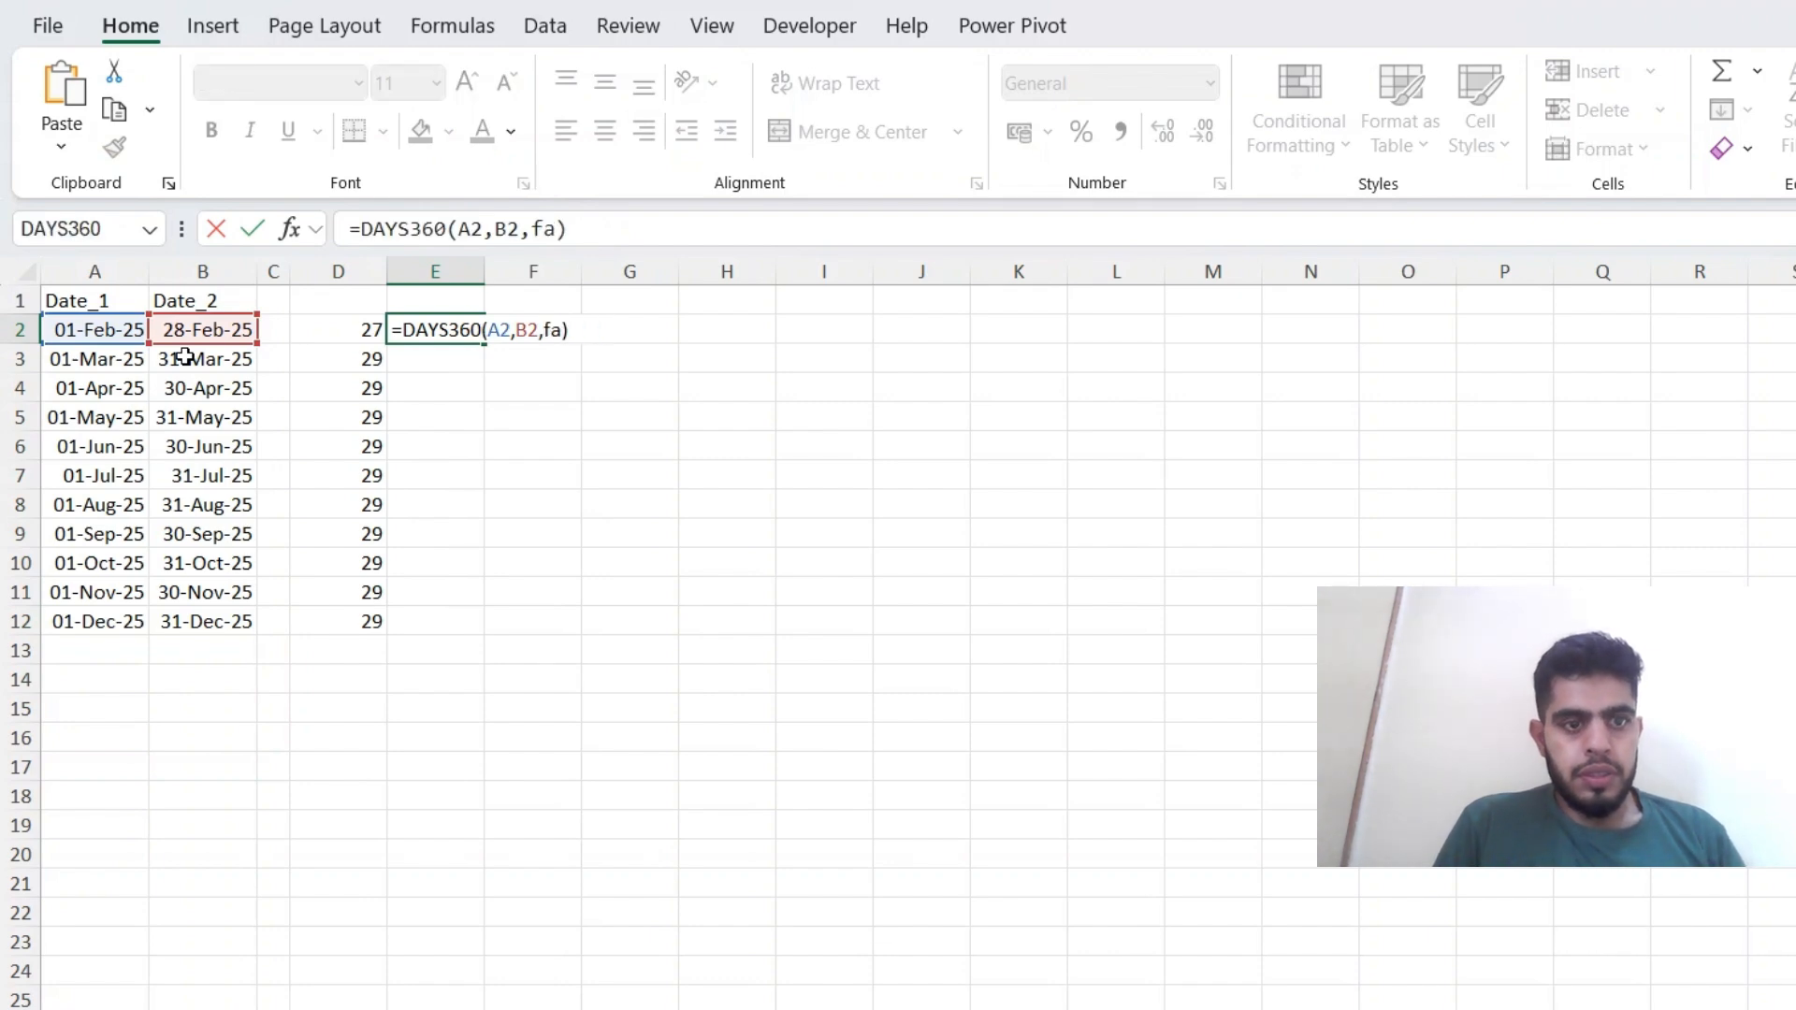
pyautogui.press('Tab')
pyautogui.press('Return')
# Fill the DAYS360 formula with the FALSE method from E2 down through E12.
pyautogui.press('Up')
pyautogui.press('Left')
pyautogui.hotkey('ctrl', 'Down')
pyautogui.press('Right')
pyautogui.hotkey('ctrl', 'shift', 'Up')
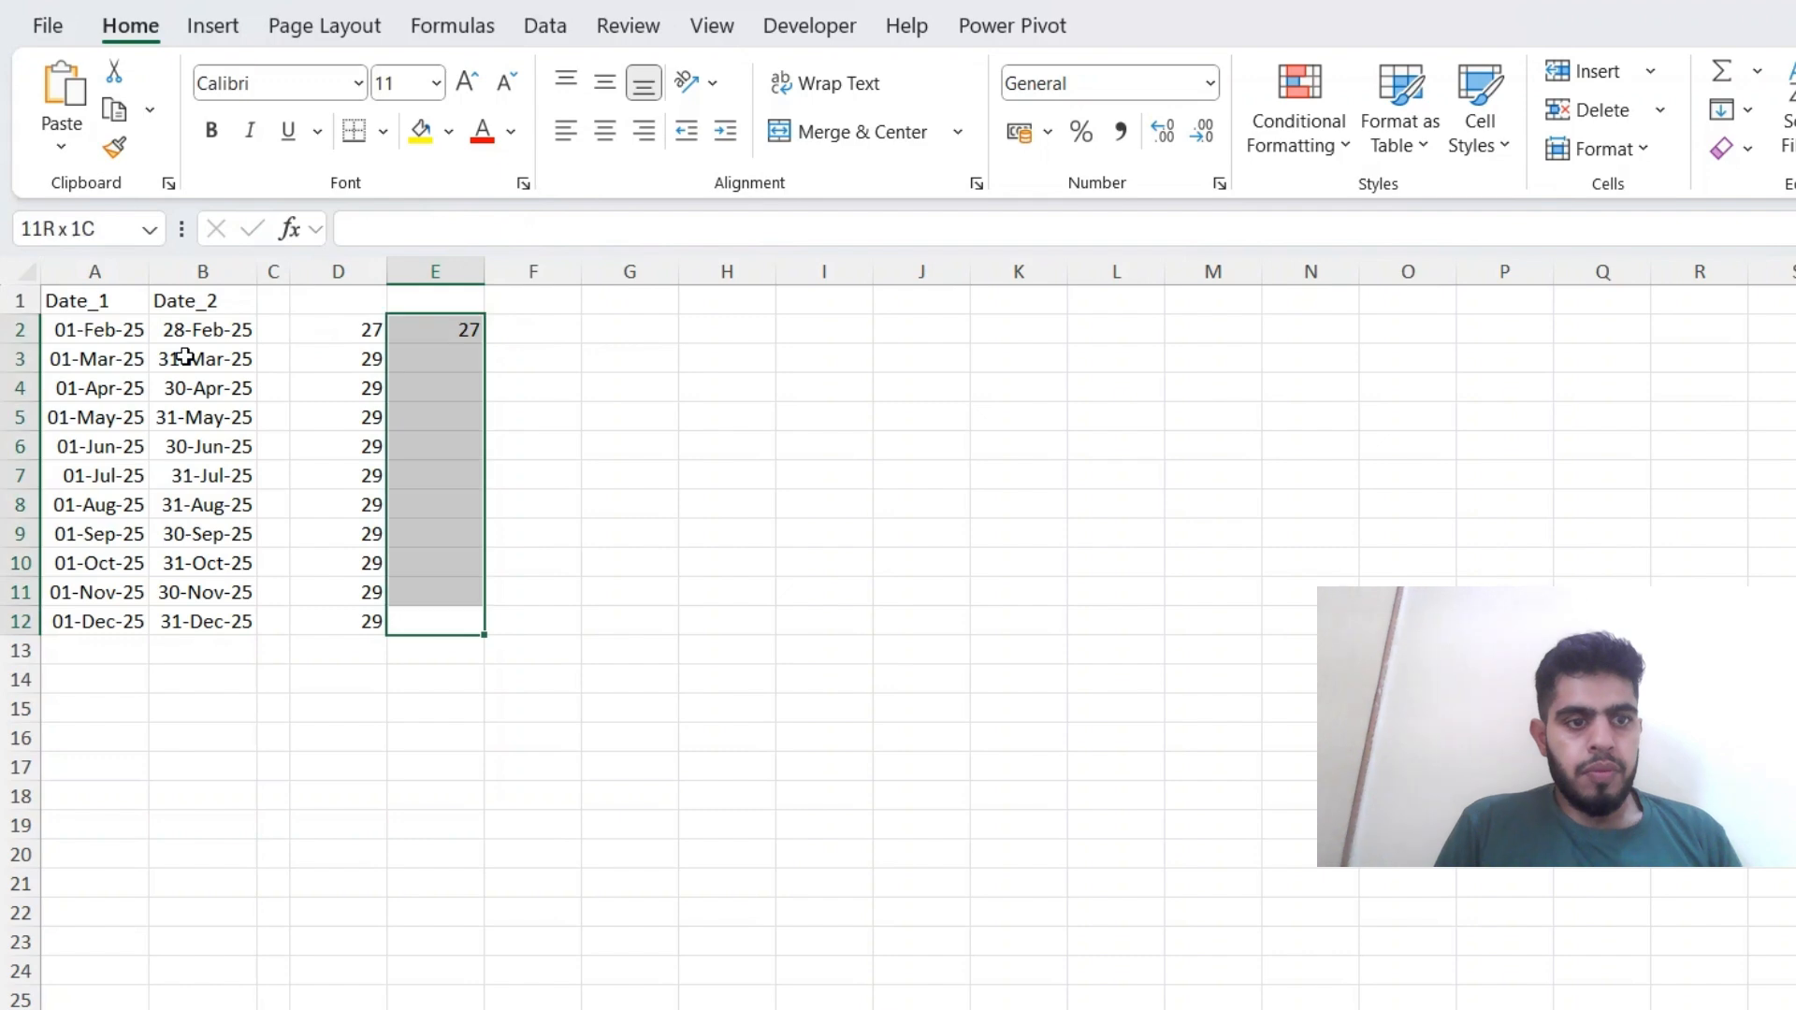
pyautogui.hotkey('ctrl', 'd')
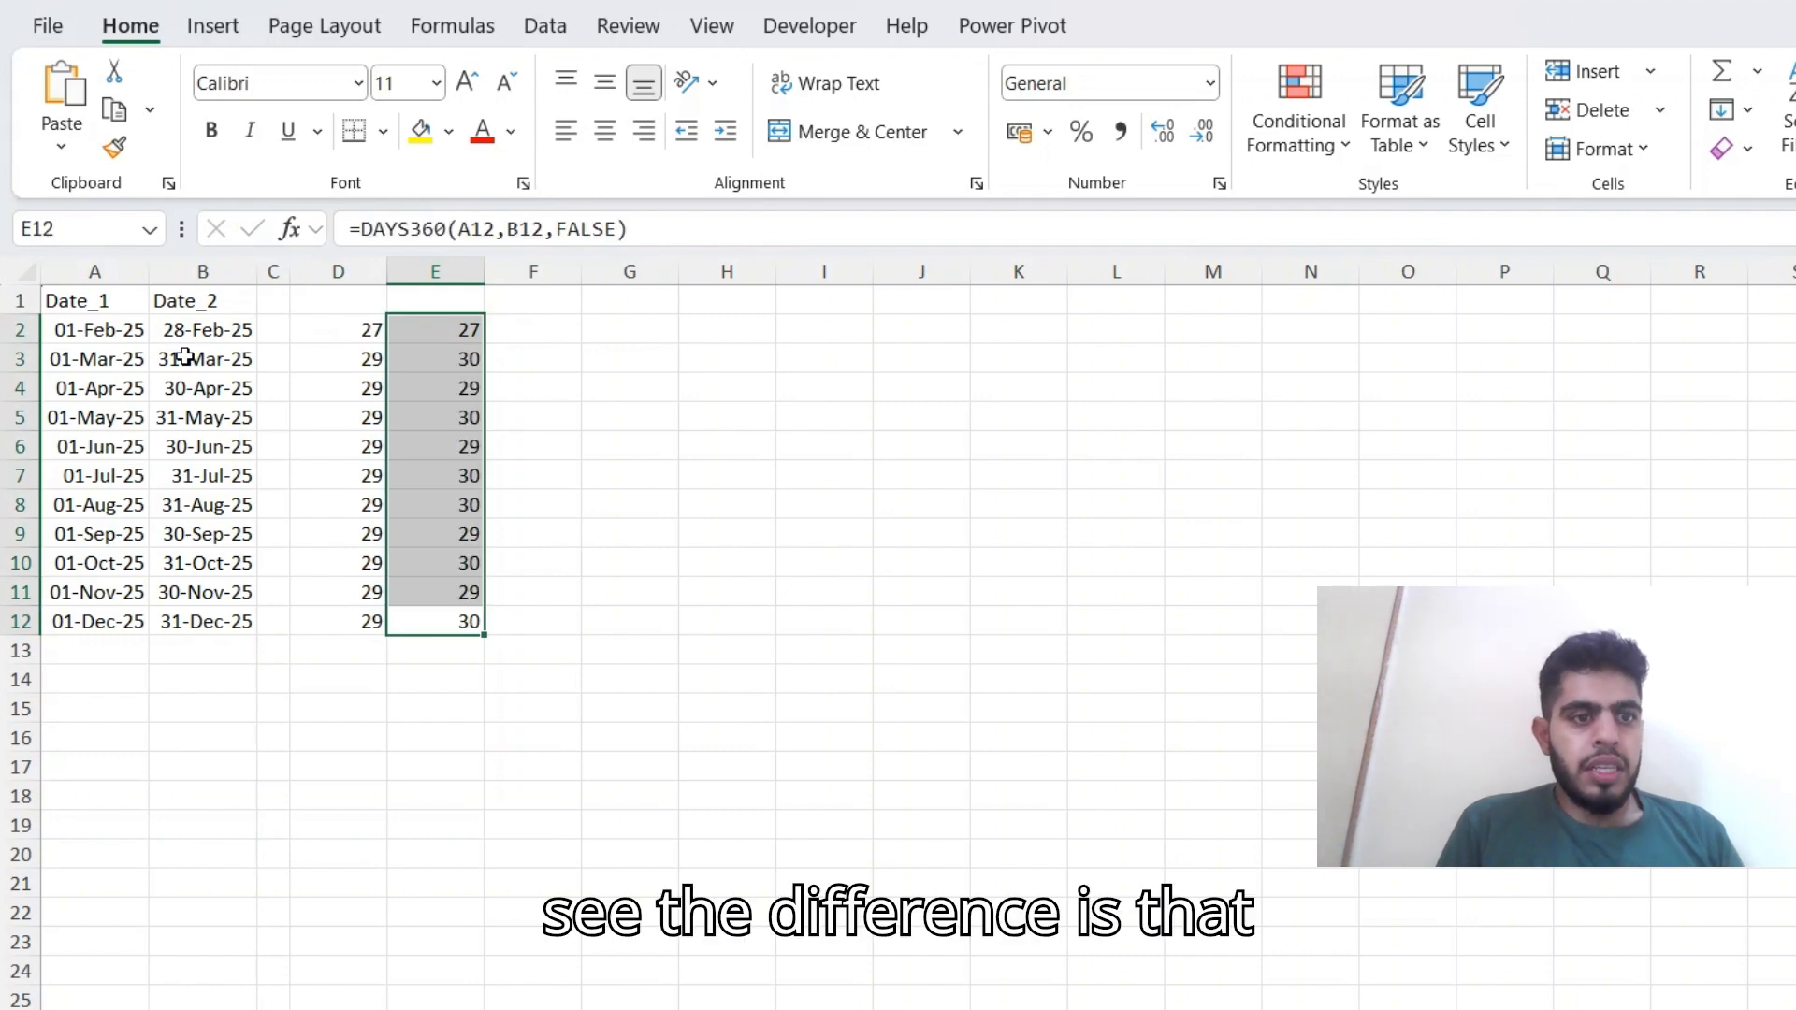
# Examine the TRUE-method formulas and day counts in column D against the results in column E.
pyautogui.press('Left')
pyautogui.press('Up')
pyautogui.press('Up')
pyautogui.press('Up')
pyautogui.press('Up')
pyautogui.press('Up')
pyautogui.press('Up')
pyautogui.press('Up')
pyautogui.press('Up')
pyautogui.press('Up')
pyautogui.press('Up')
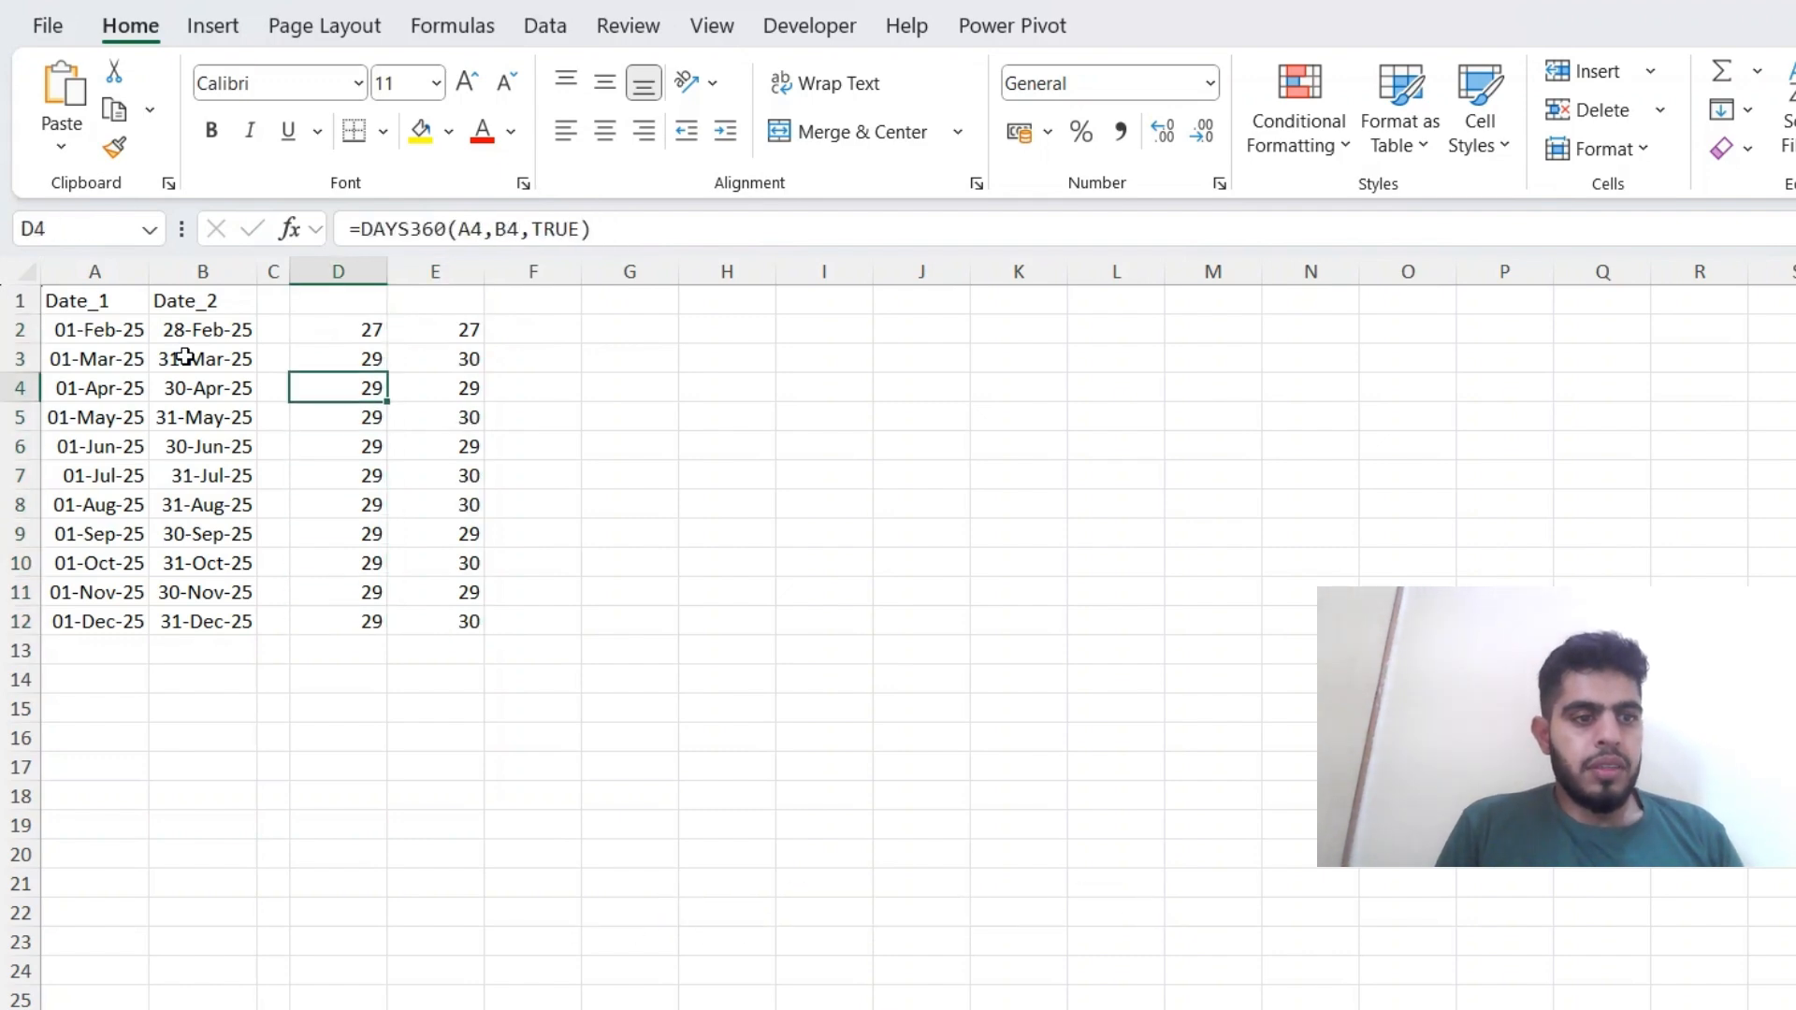
pyautogui.press('F2')
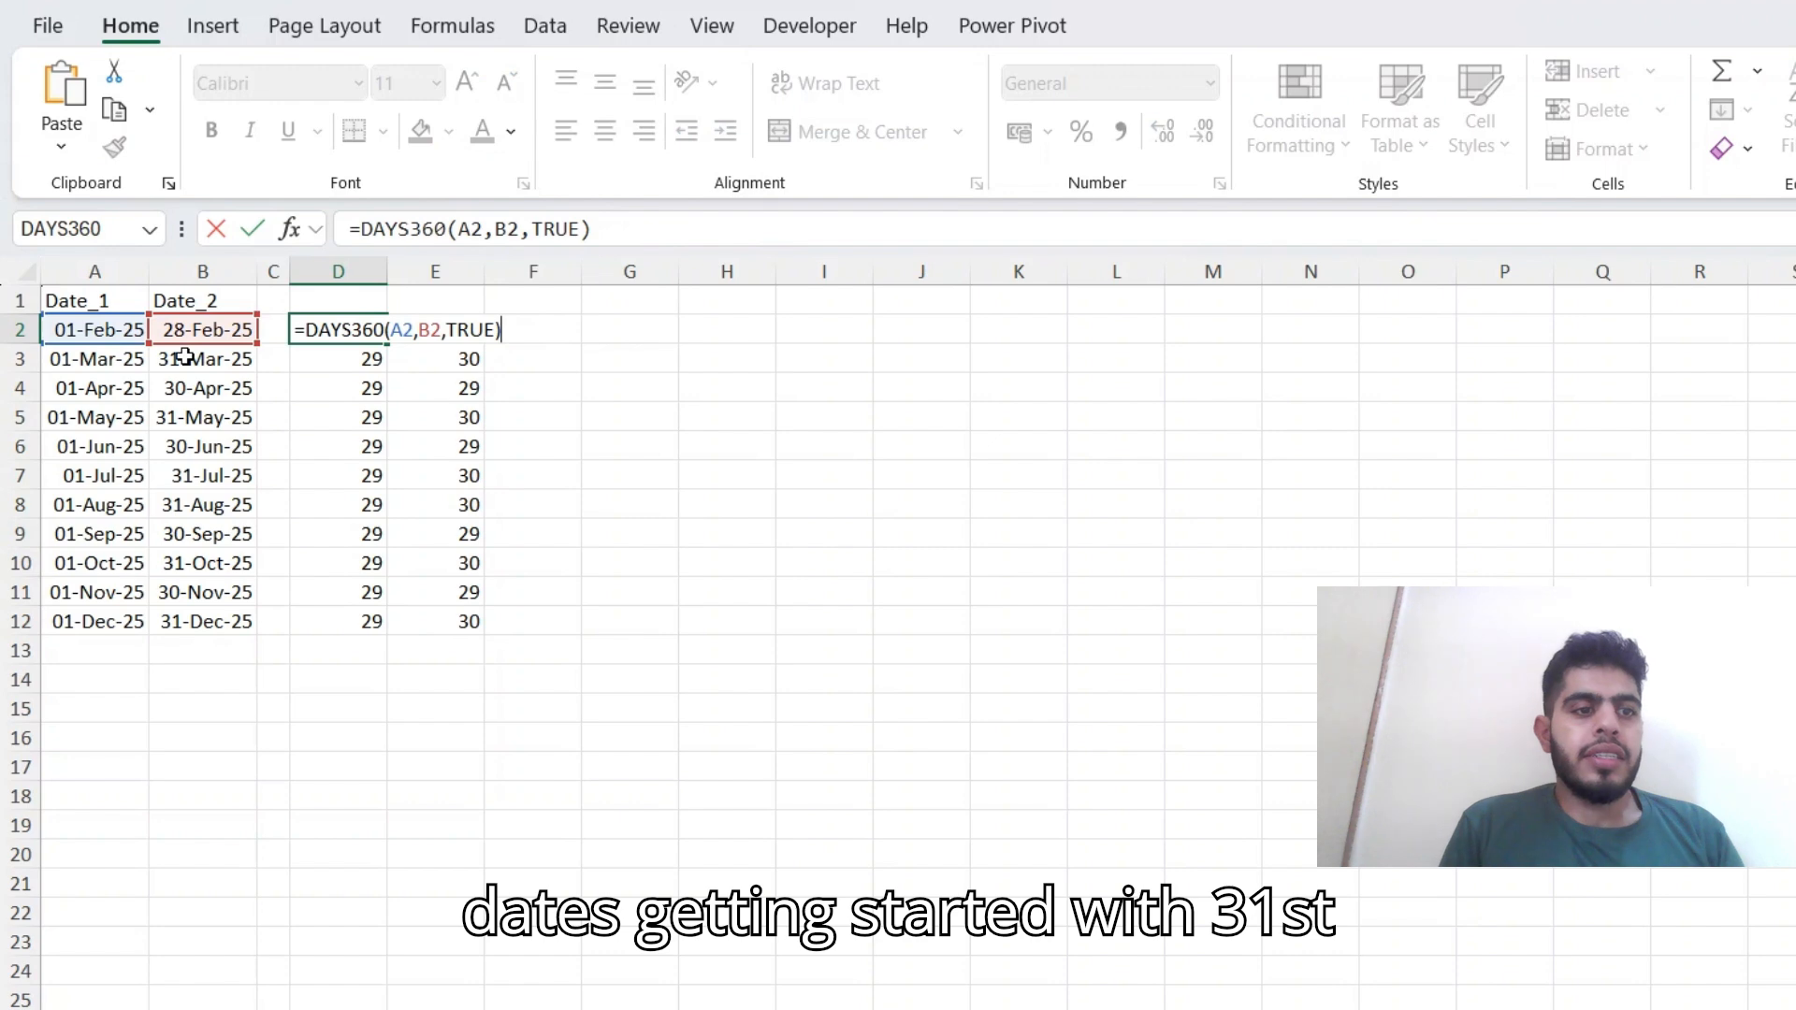
pyautogui.press('Return')
pyautogui.press('Down')
pyautogui.press('Down')
pyautogui.press('Down')
pyautogui.press('Down')
pyautogui.press('Down')
pyautogui.press('Down')
pyautogui.press('Down')
pyautogui.press('Down')
pyautogui.press('Down')
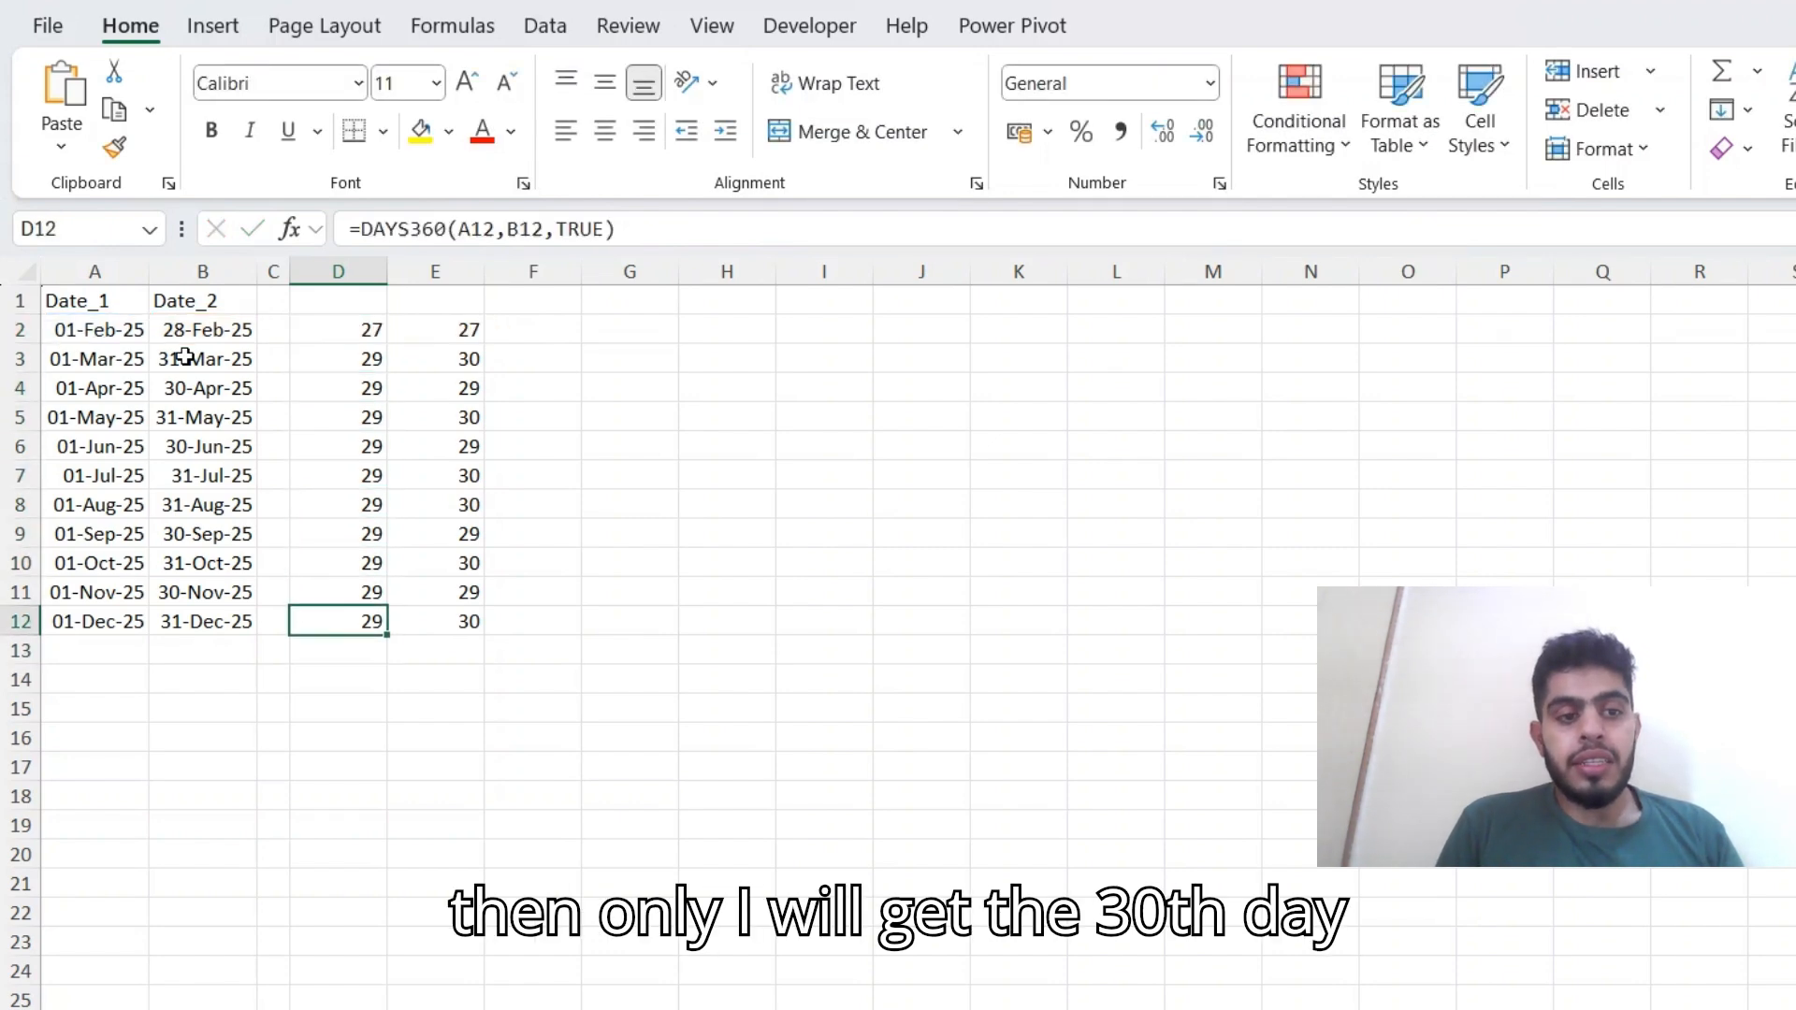
pyautogui.press('Up')
pyautogui.press('Up')
pyautogui.press('Up')
pyautogui.press('Up')
pyautogui.press('Up')
pyautogui.press('Up')
pyautogui.press('Up')
pyautogui.press('Up')
# Inspect the FALSE-method DAYS360 formula in E2 and its neighbouring result.
pyautogui.press('Up')
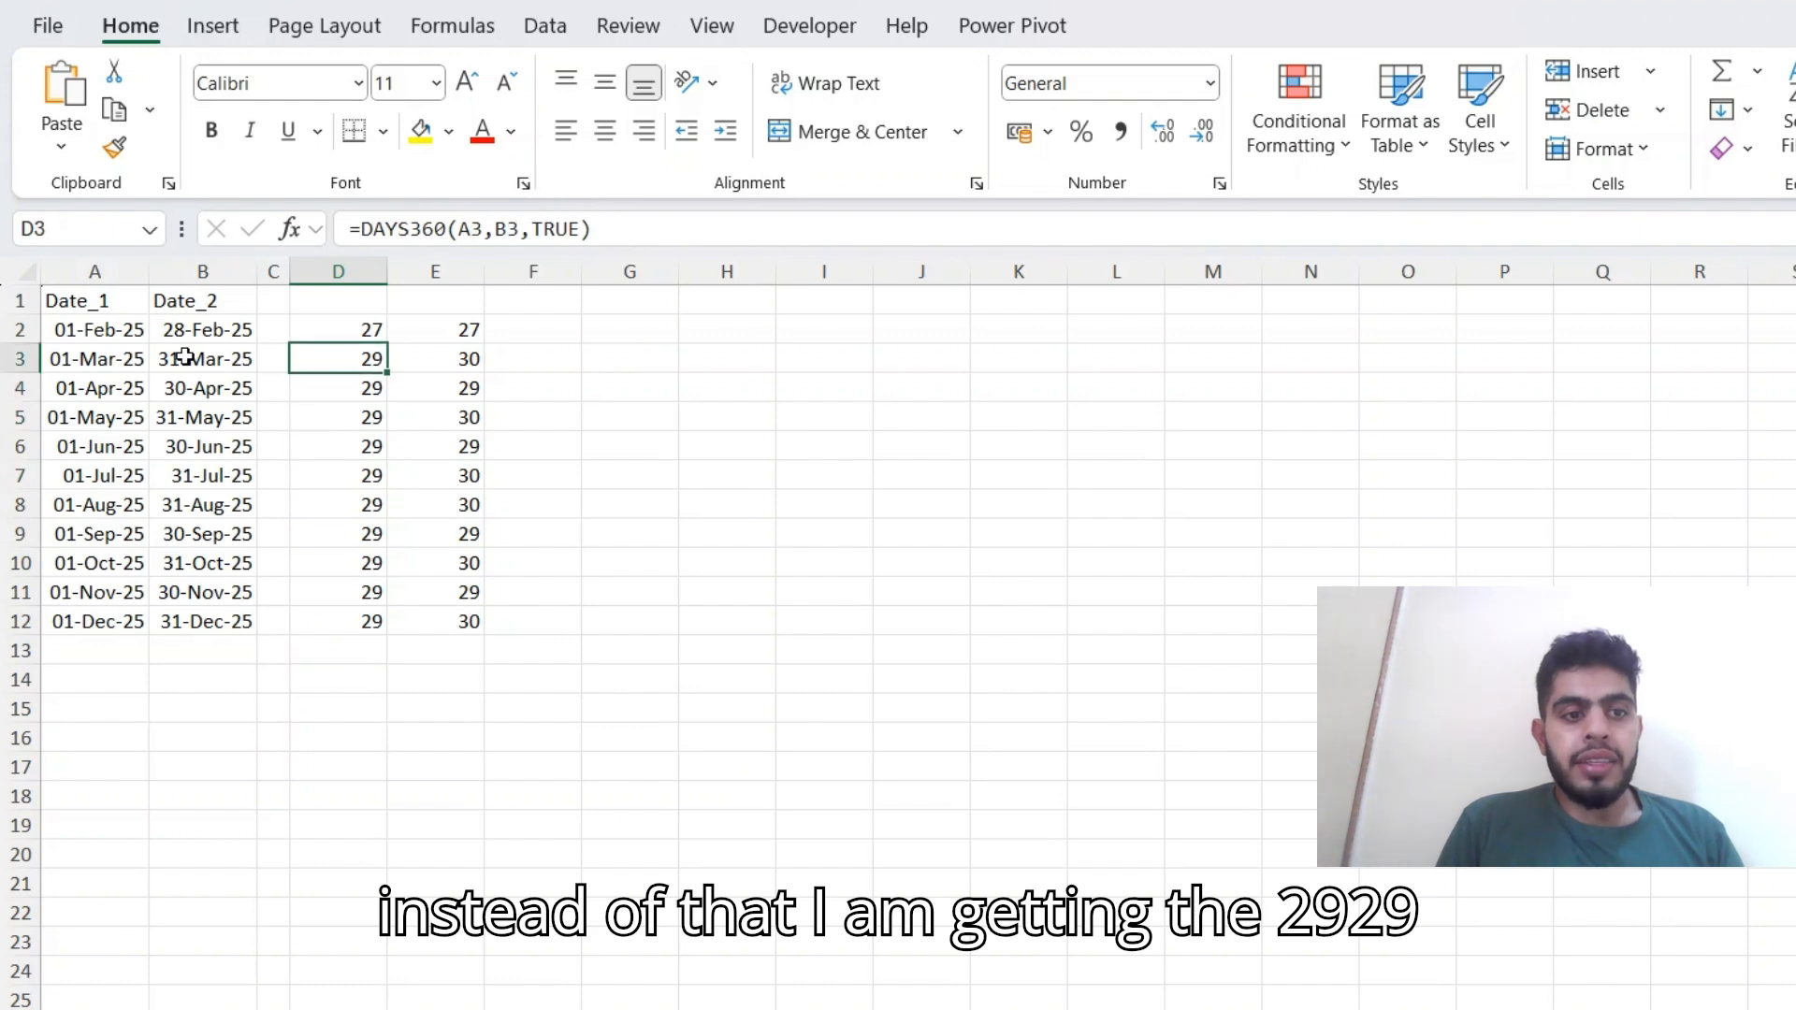
pyautogui.press('Right')
pyautogui.press('Up')
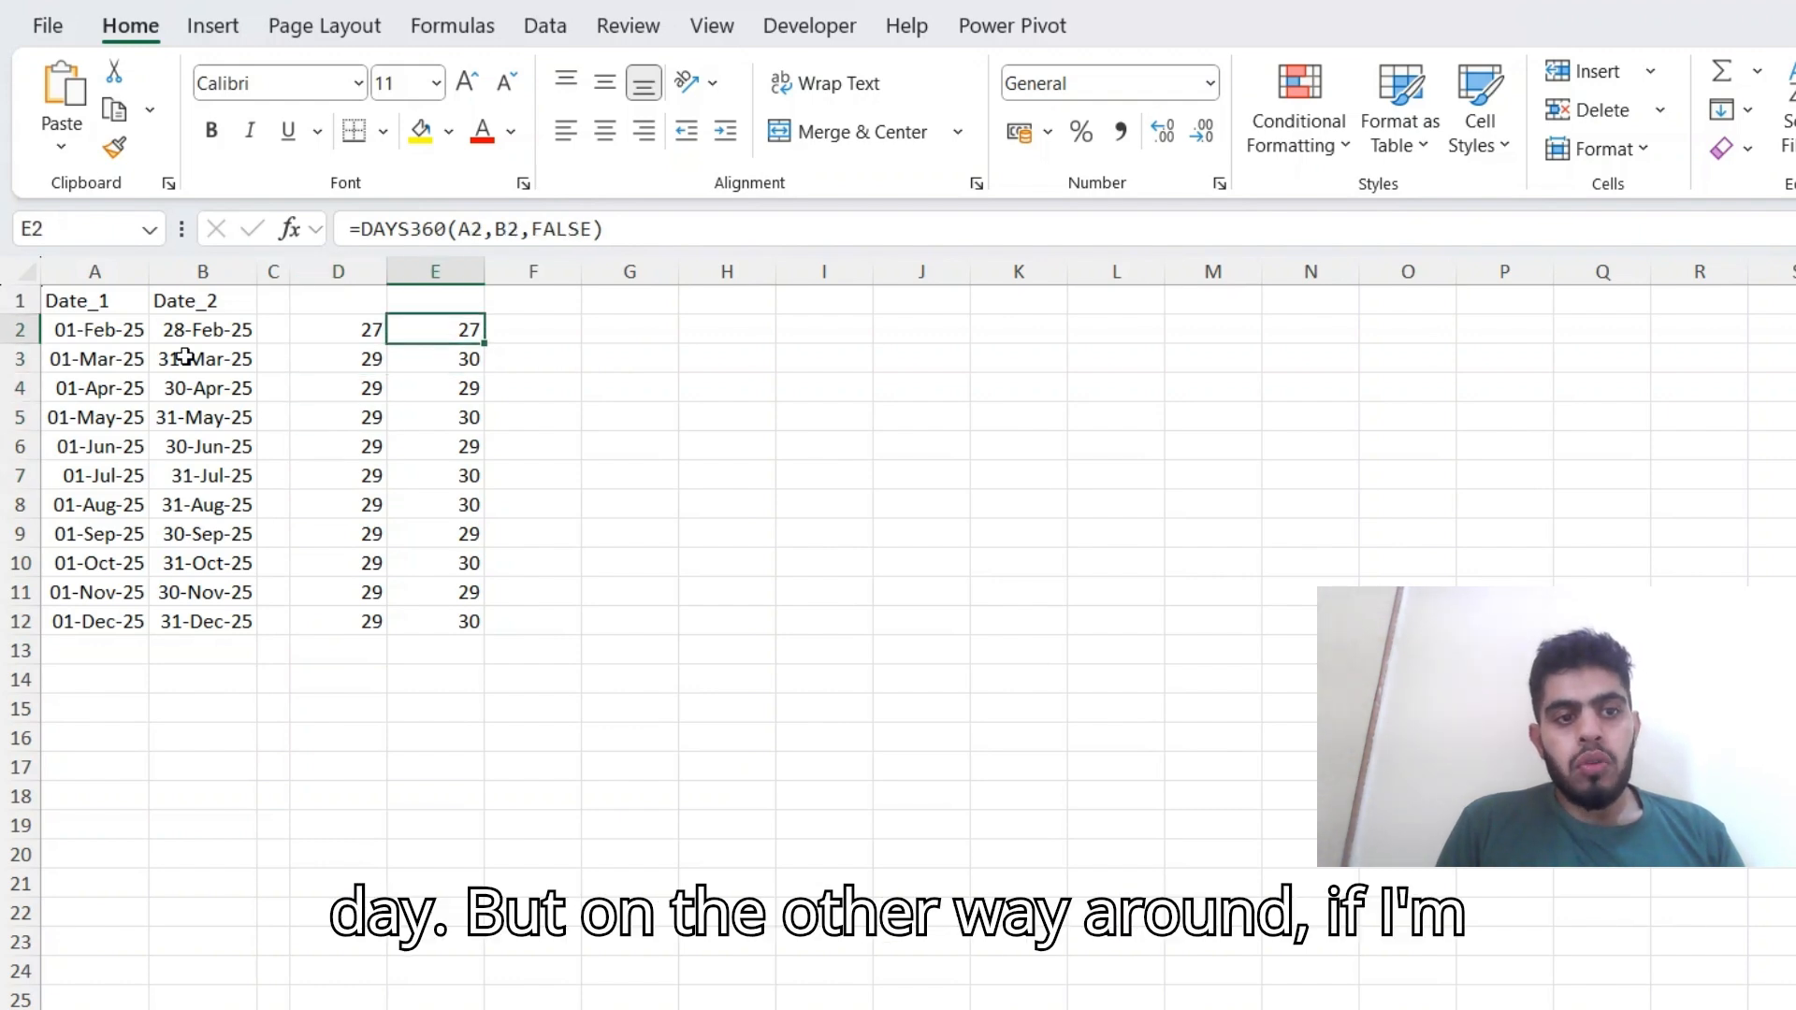
pyautogui.press('Down')
pyautogui.press('Up')
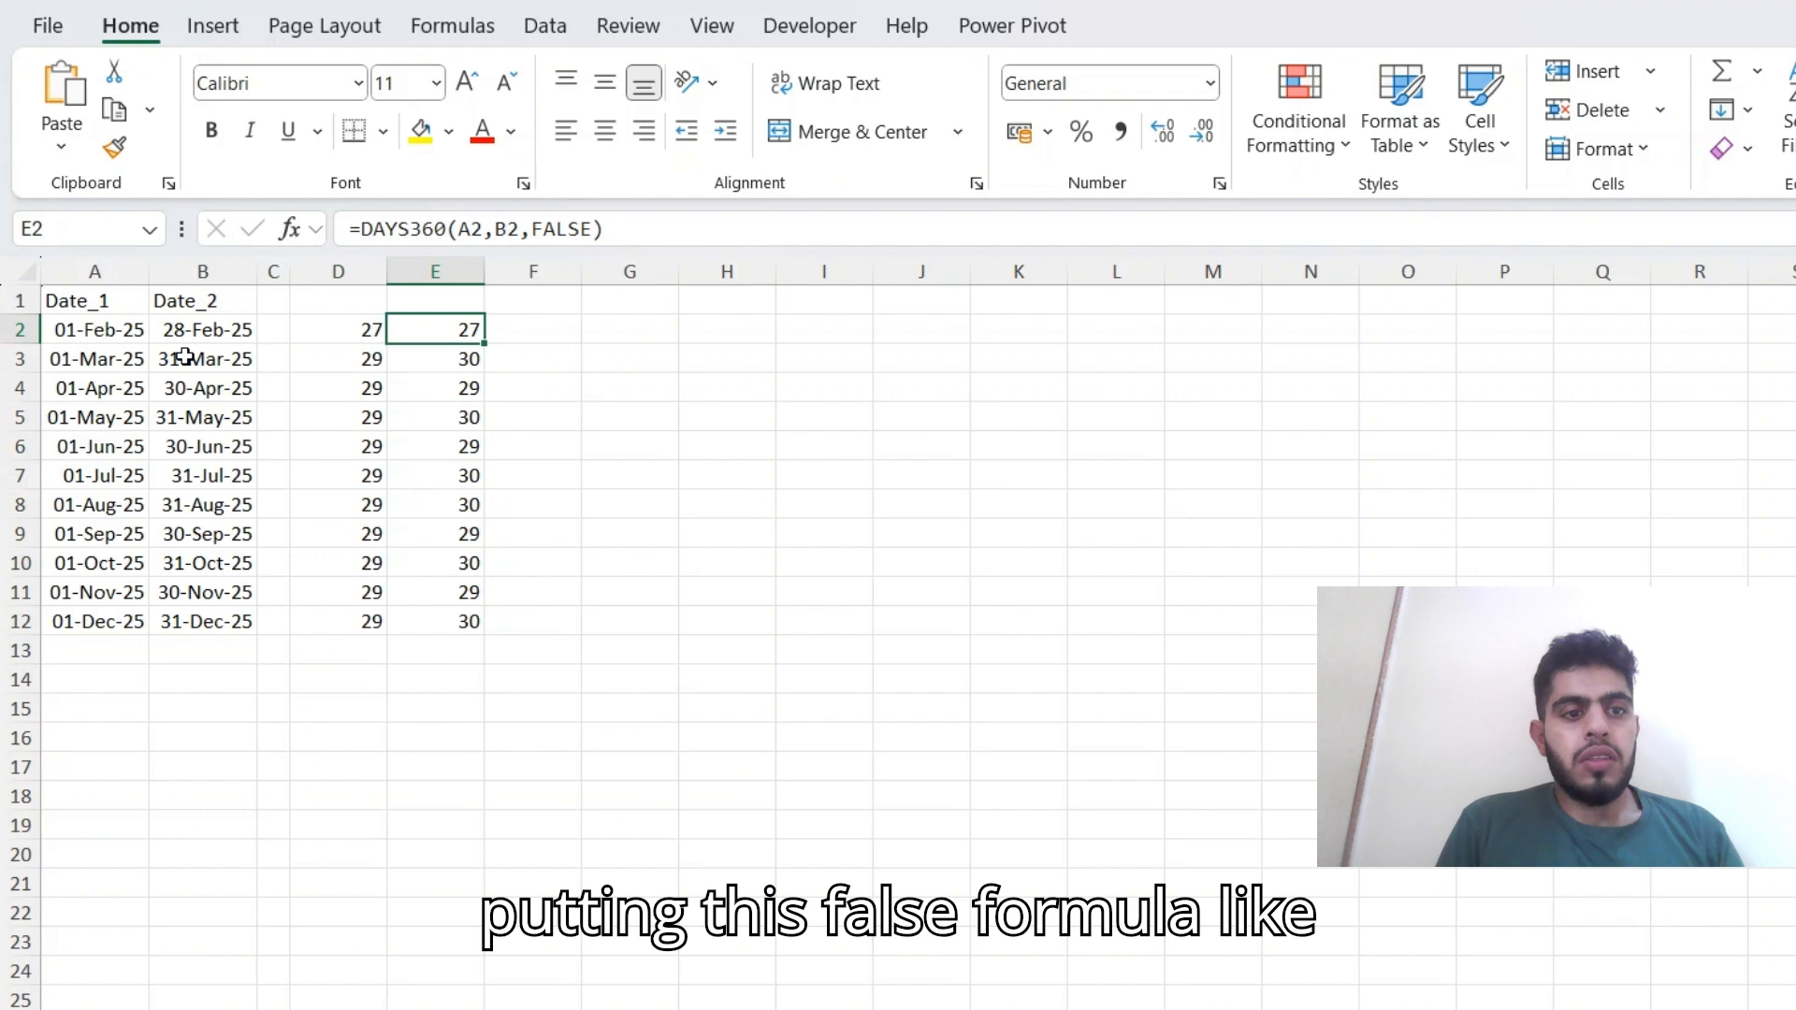
pyautogui.press('F2')
pyautogui.press('Escape')
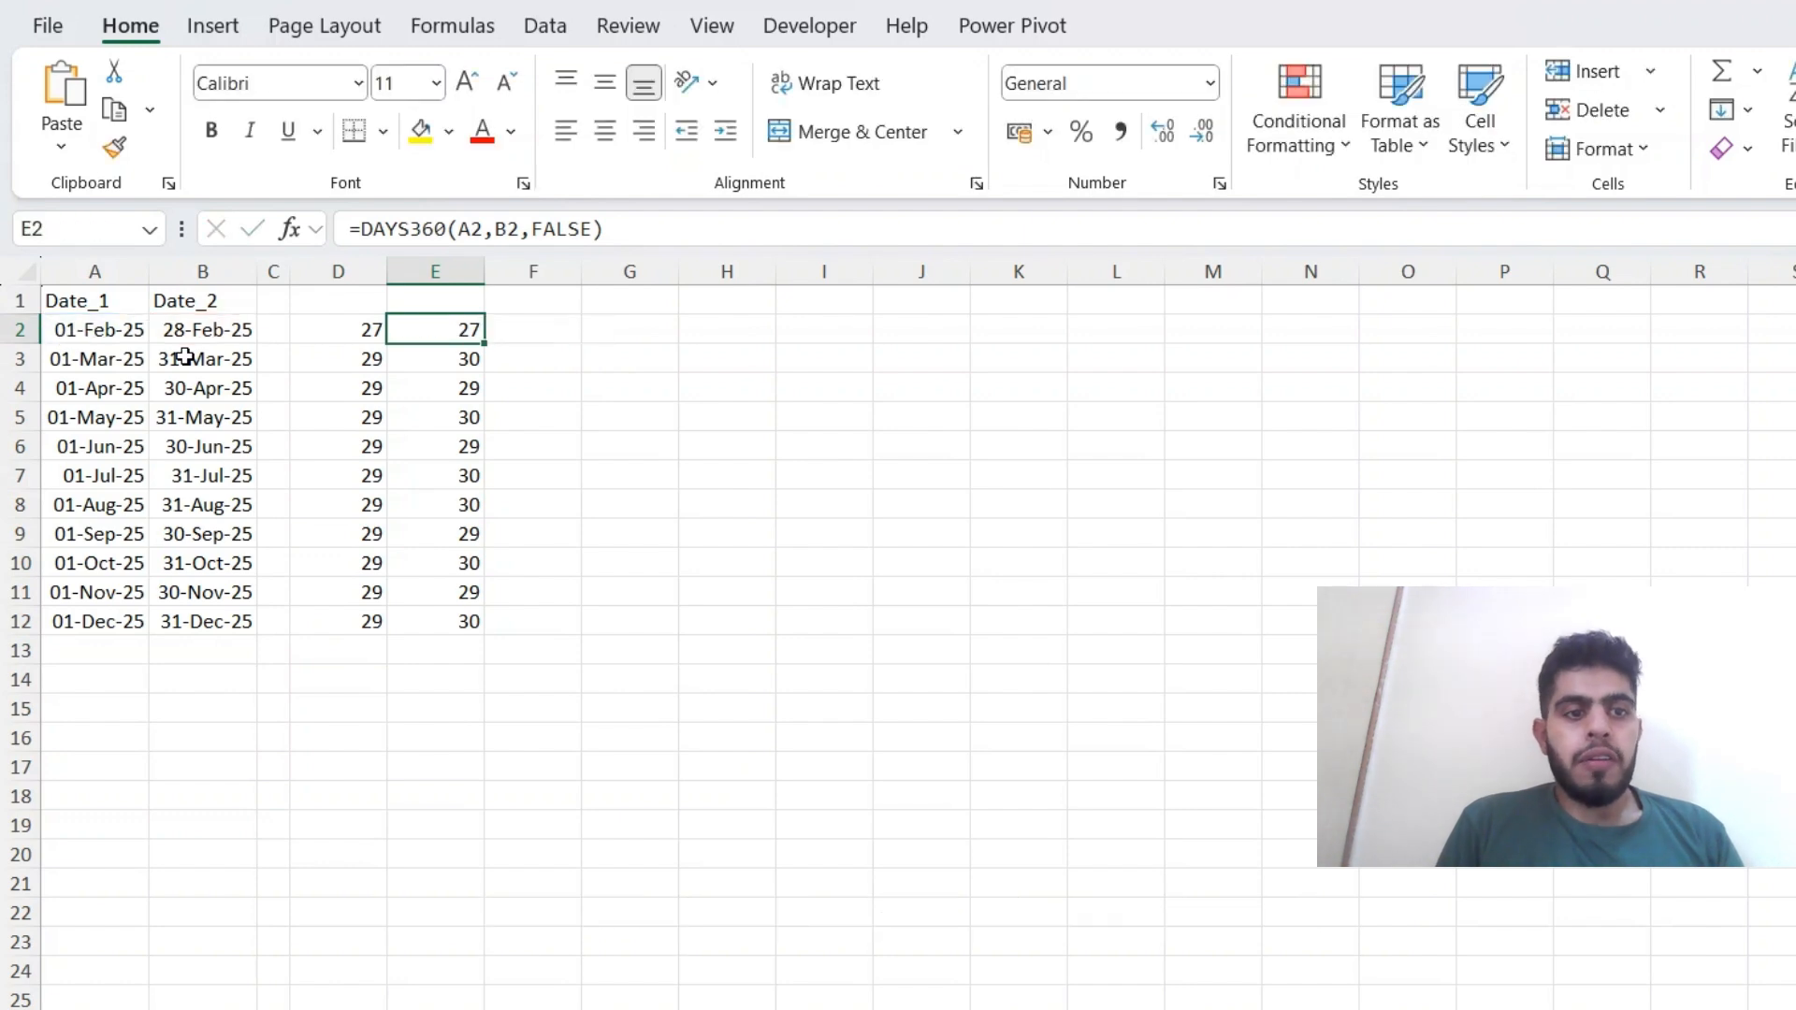
pyautogui.press('F2')
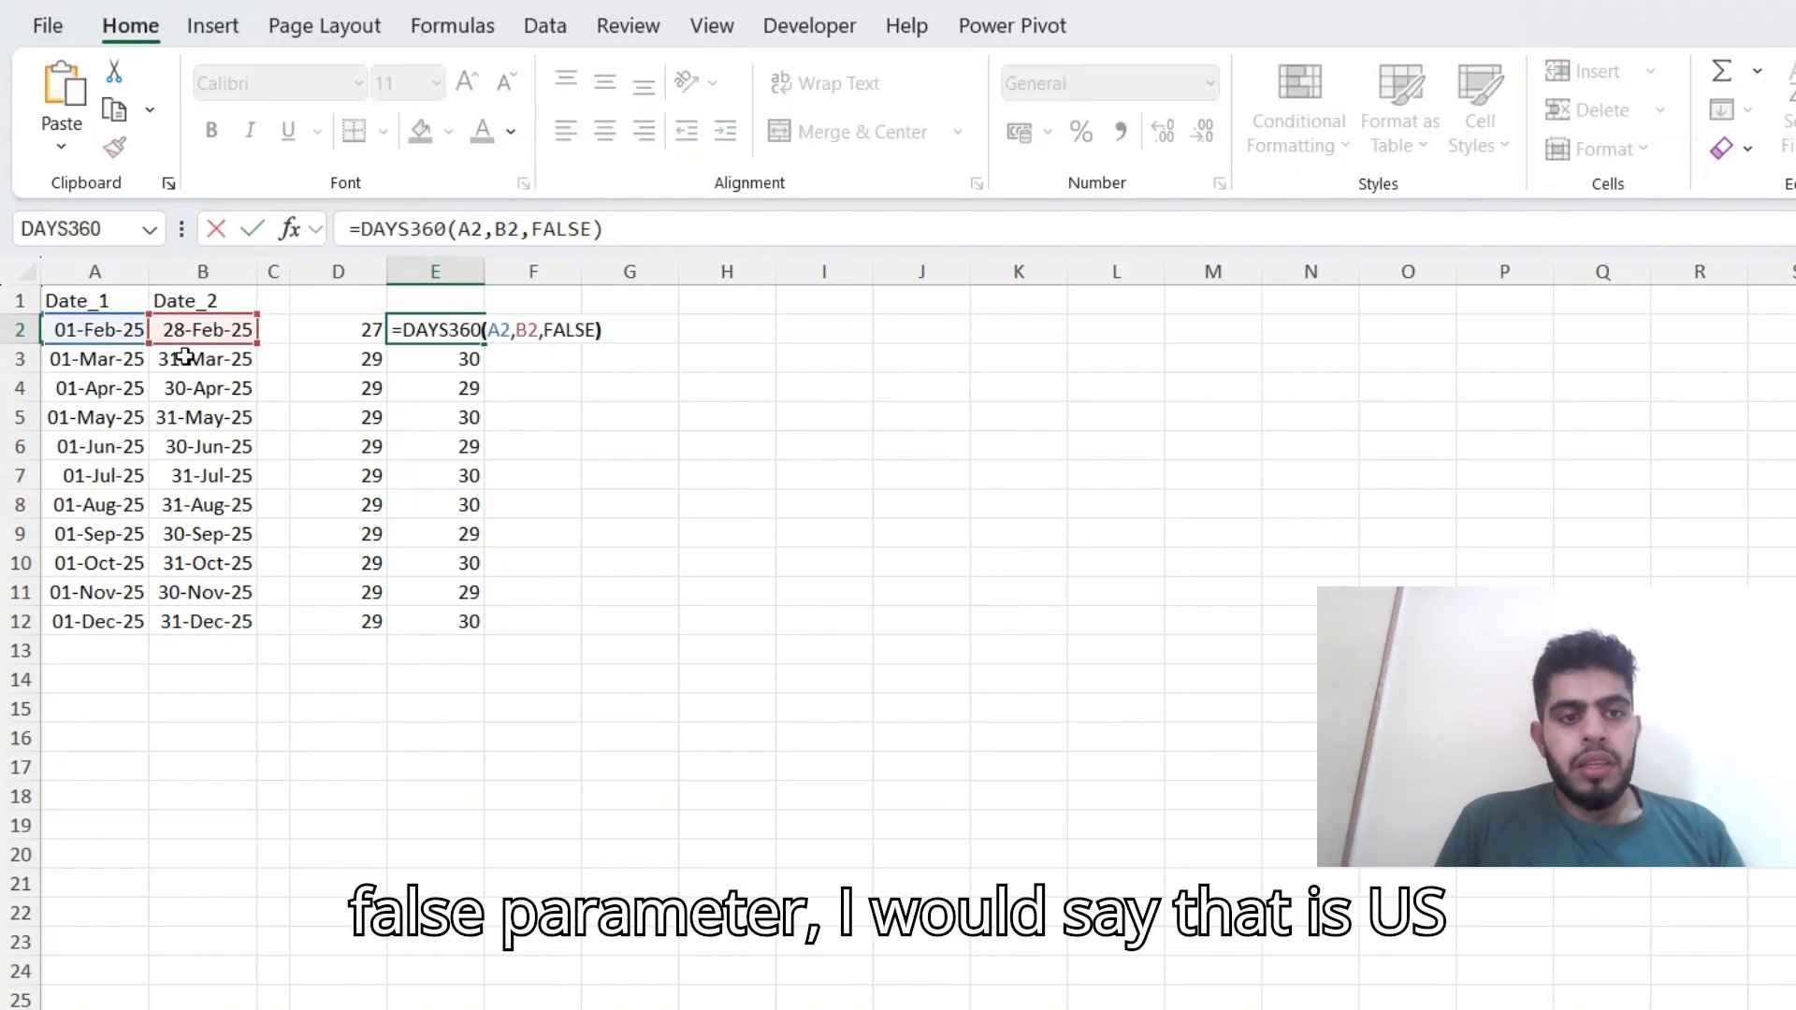
pyautogui.press('Escape')
pyautogui.press('Down')
pyautogui.press('Up')
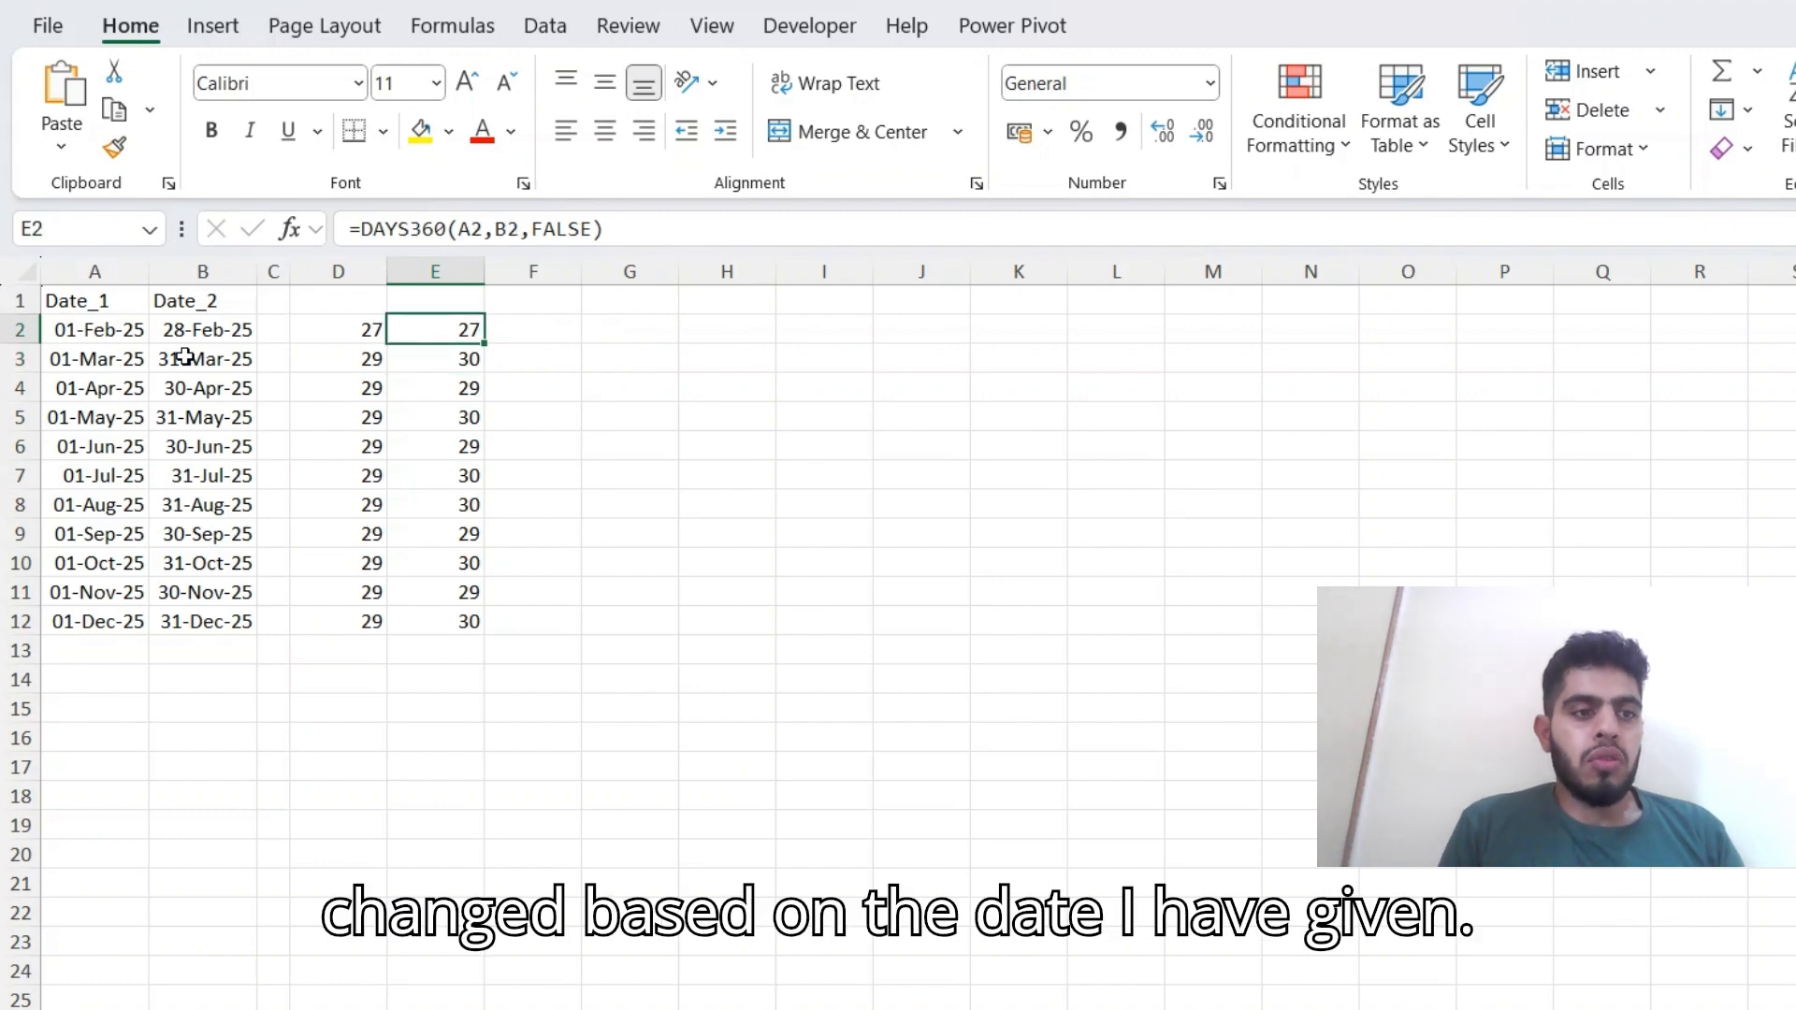
# Replace the Date_1 formula in A3 with the date 28/02/2025.
pyautogui.press('Down')
pyautogui.press('Left')
pyautogui.press('Left')
pyautogui.press('Left')
pyautogui.press('Left')
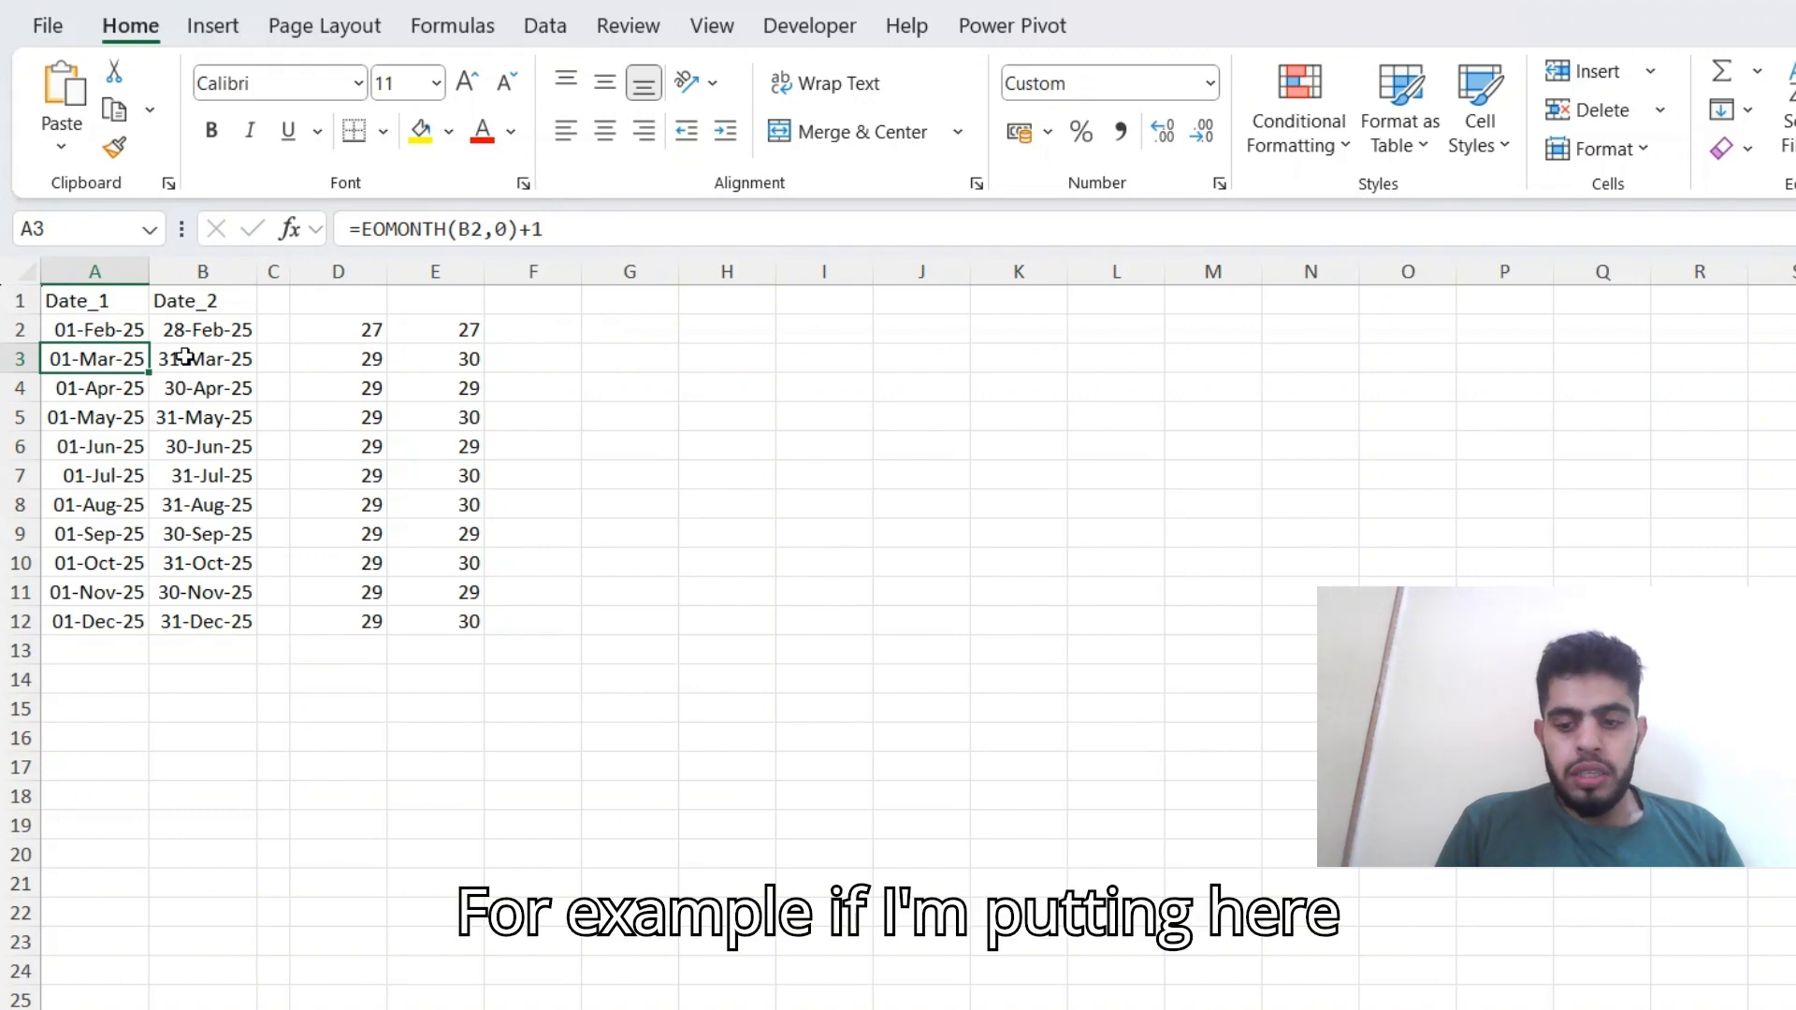
pyautogui.write('28/02/20')
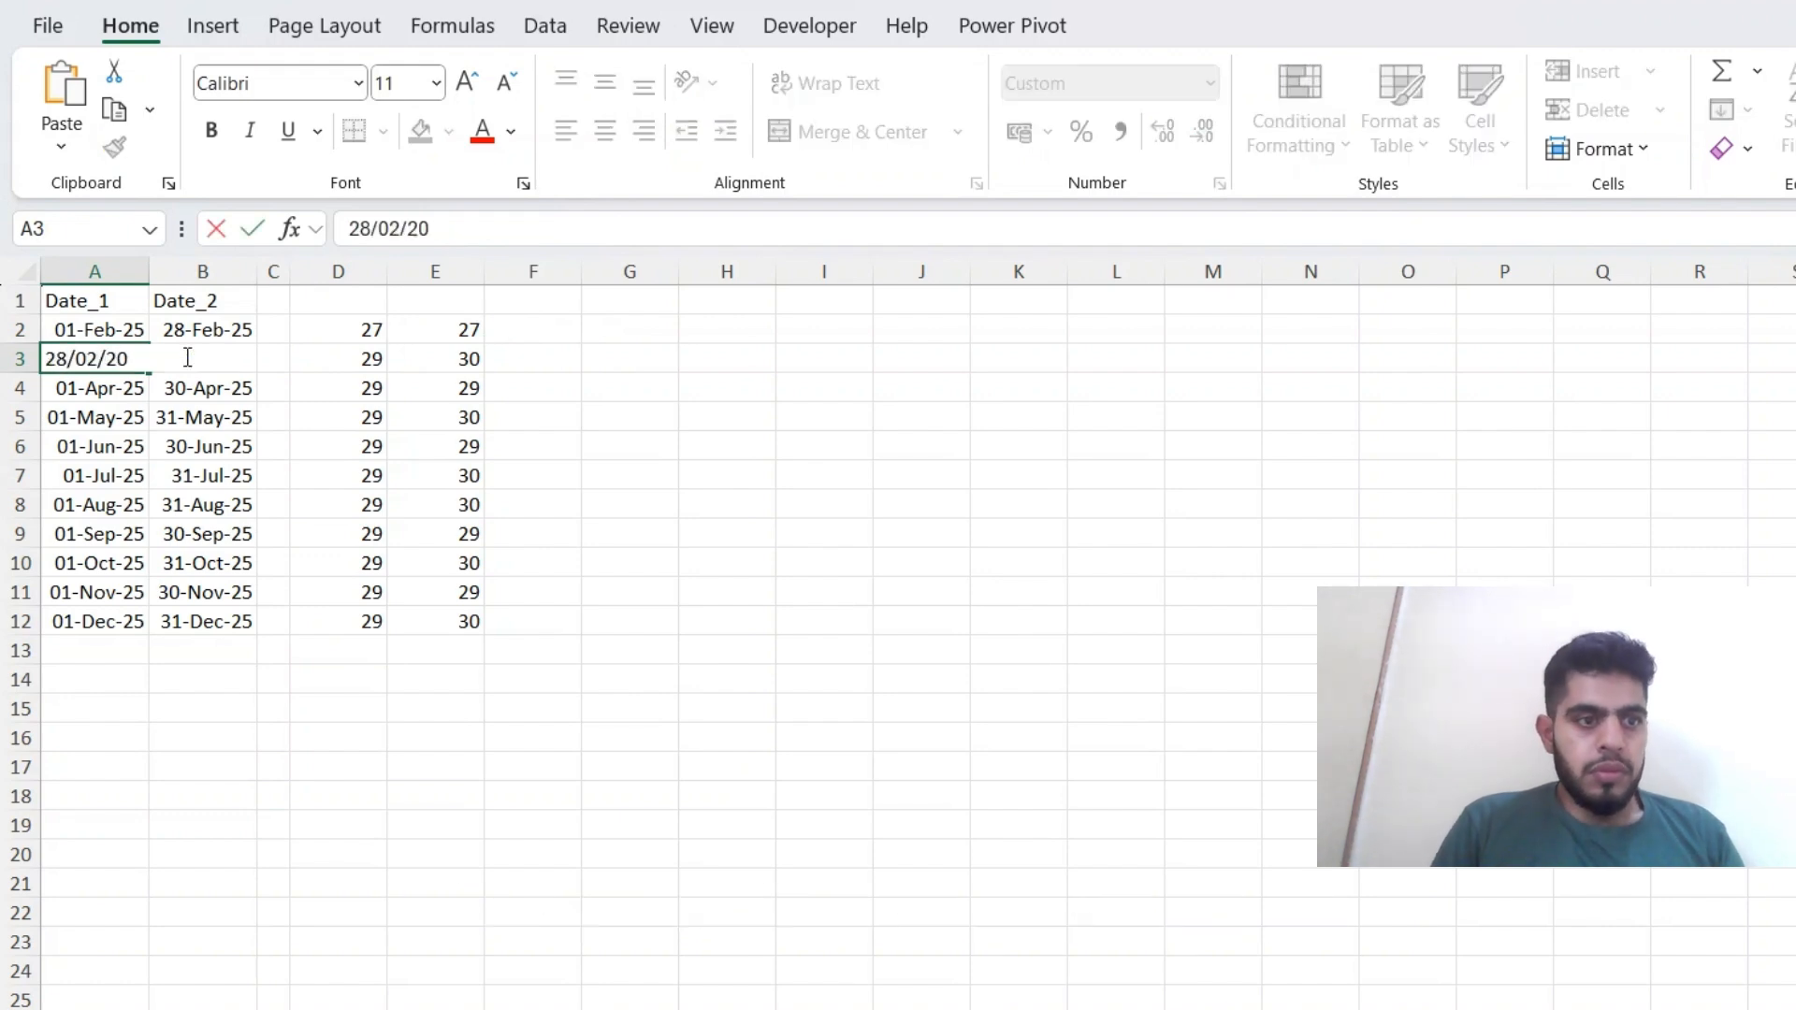
pyautogui.write('25')
pyautogui.press('Return')
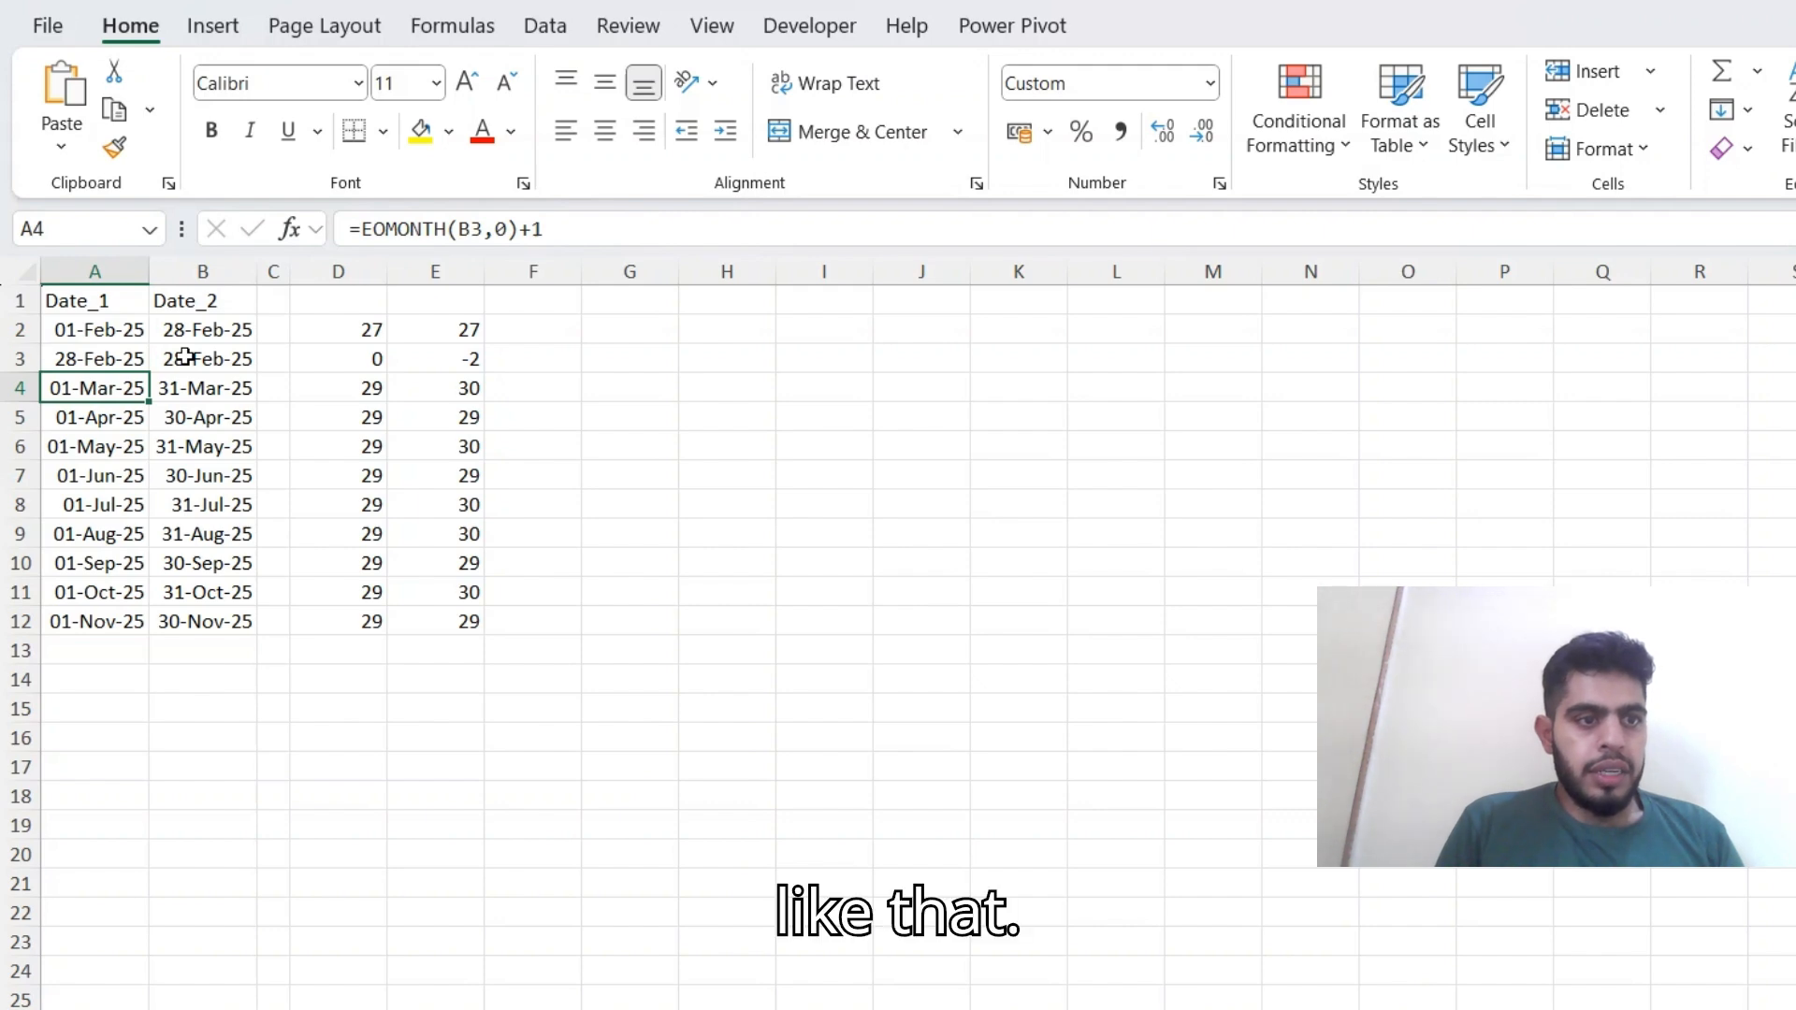
# Add +31 to the end of the EOMONTH formula in B3.
pyautogui.press('Up')
pyautogui.press('Right')
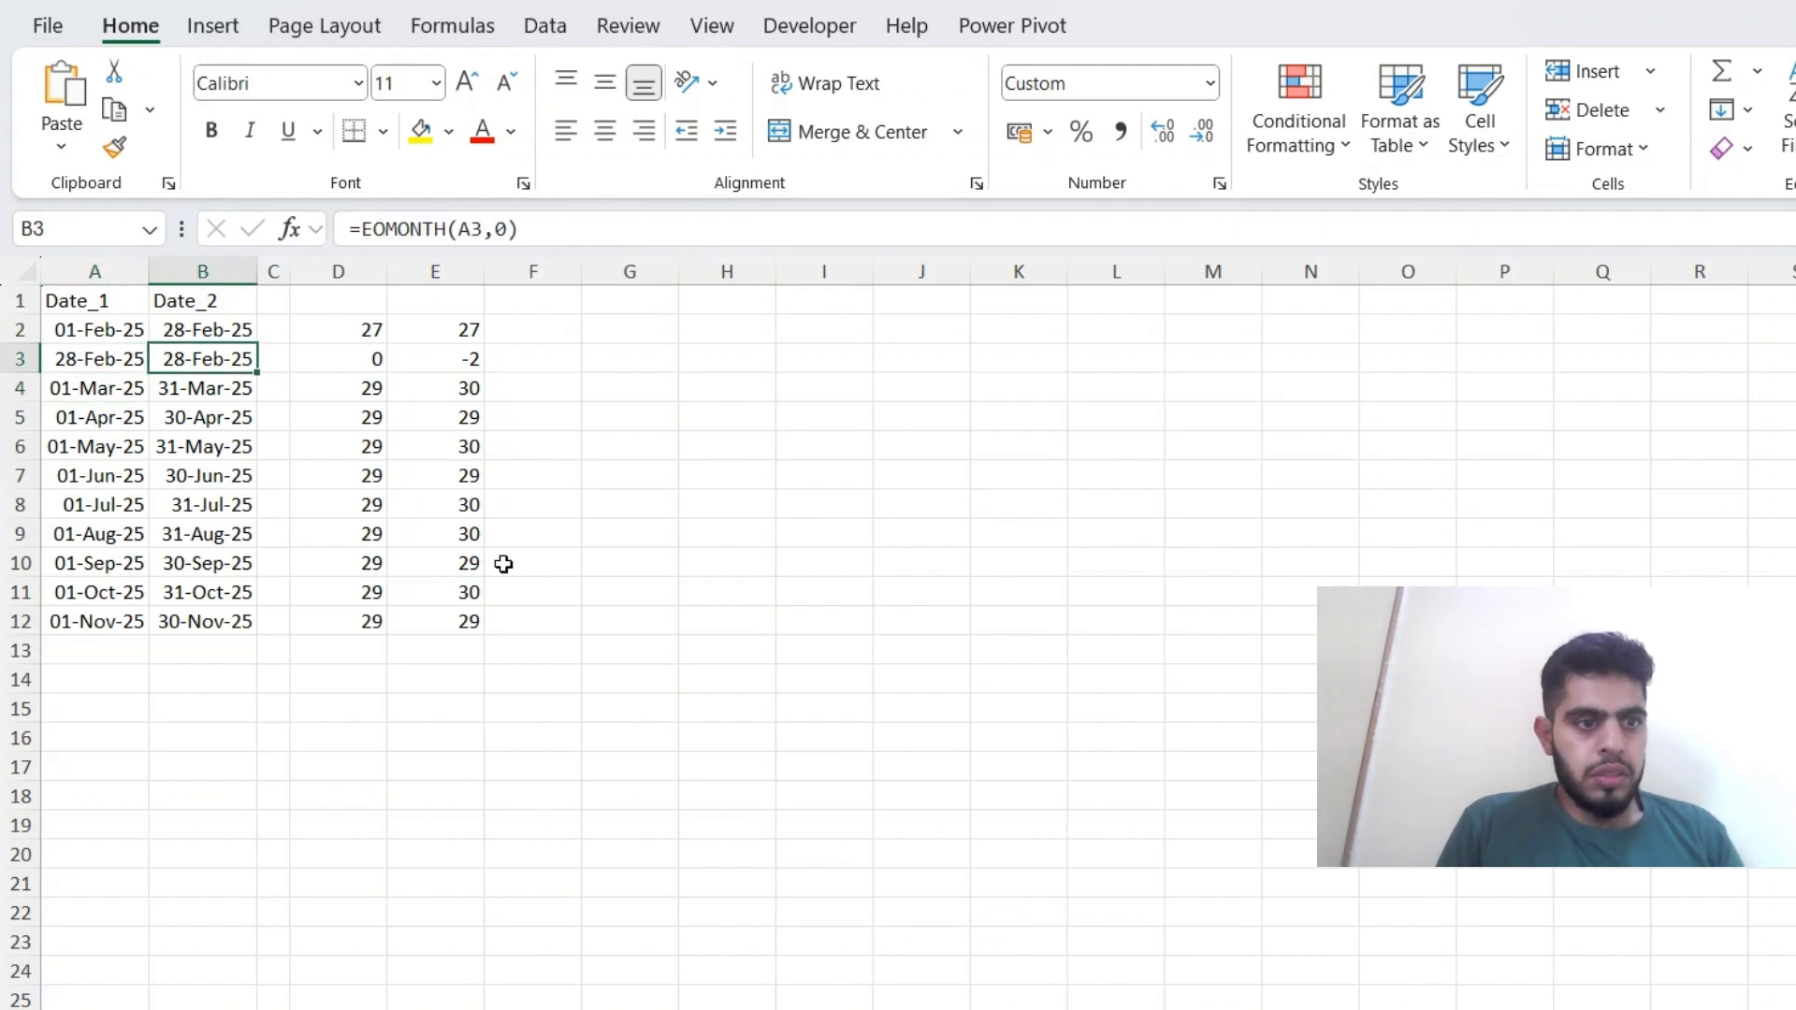
pyautogui.press('F2')
pyautogui.write('+31')
pyautogui.press('Return')
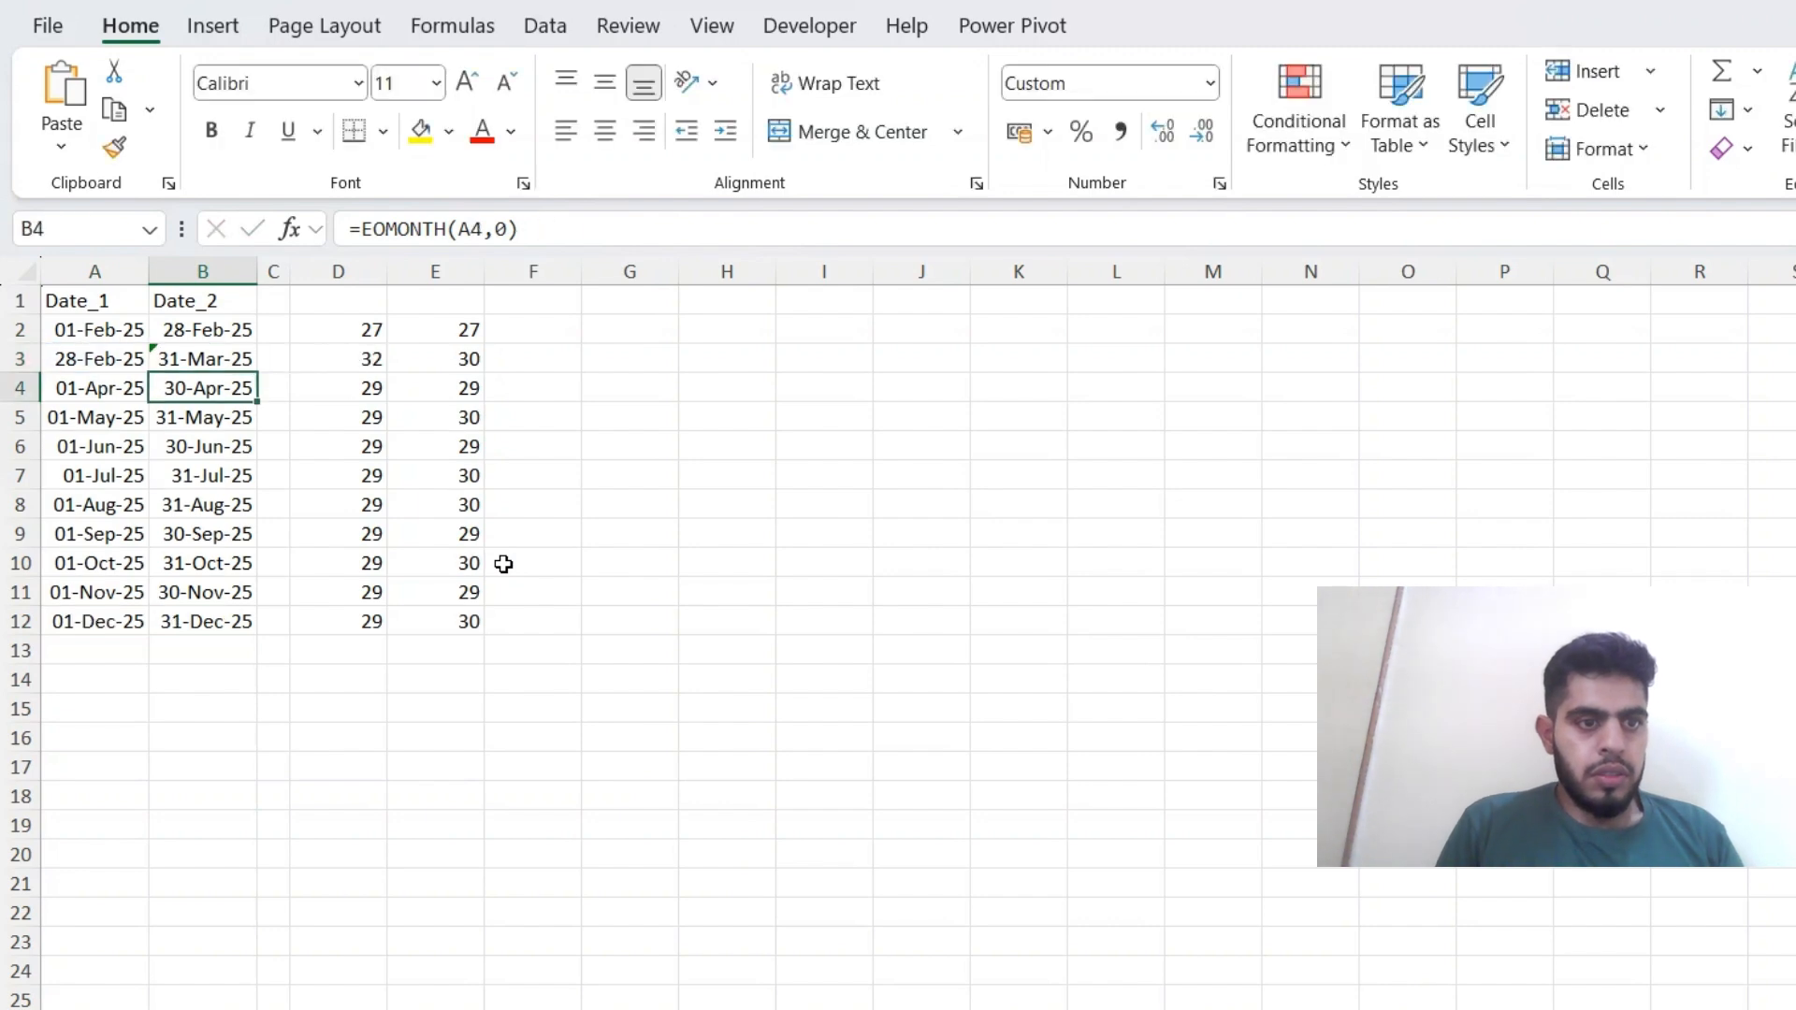
pyautogui.press('Up')
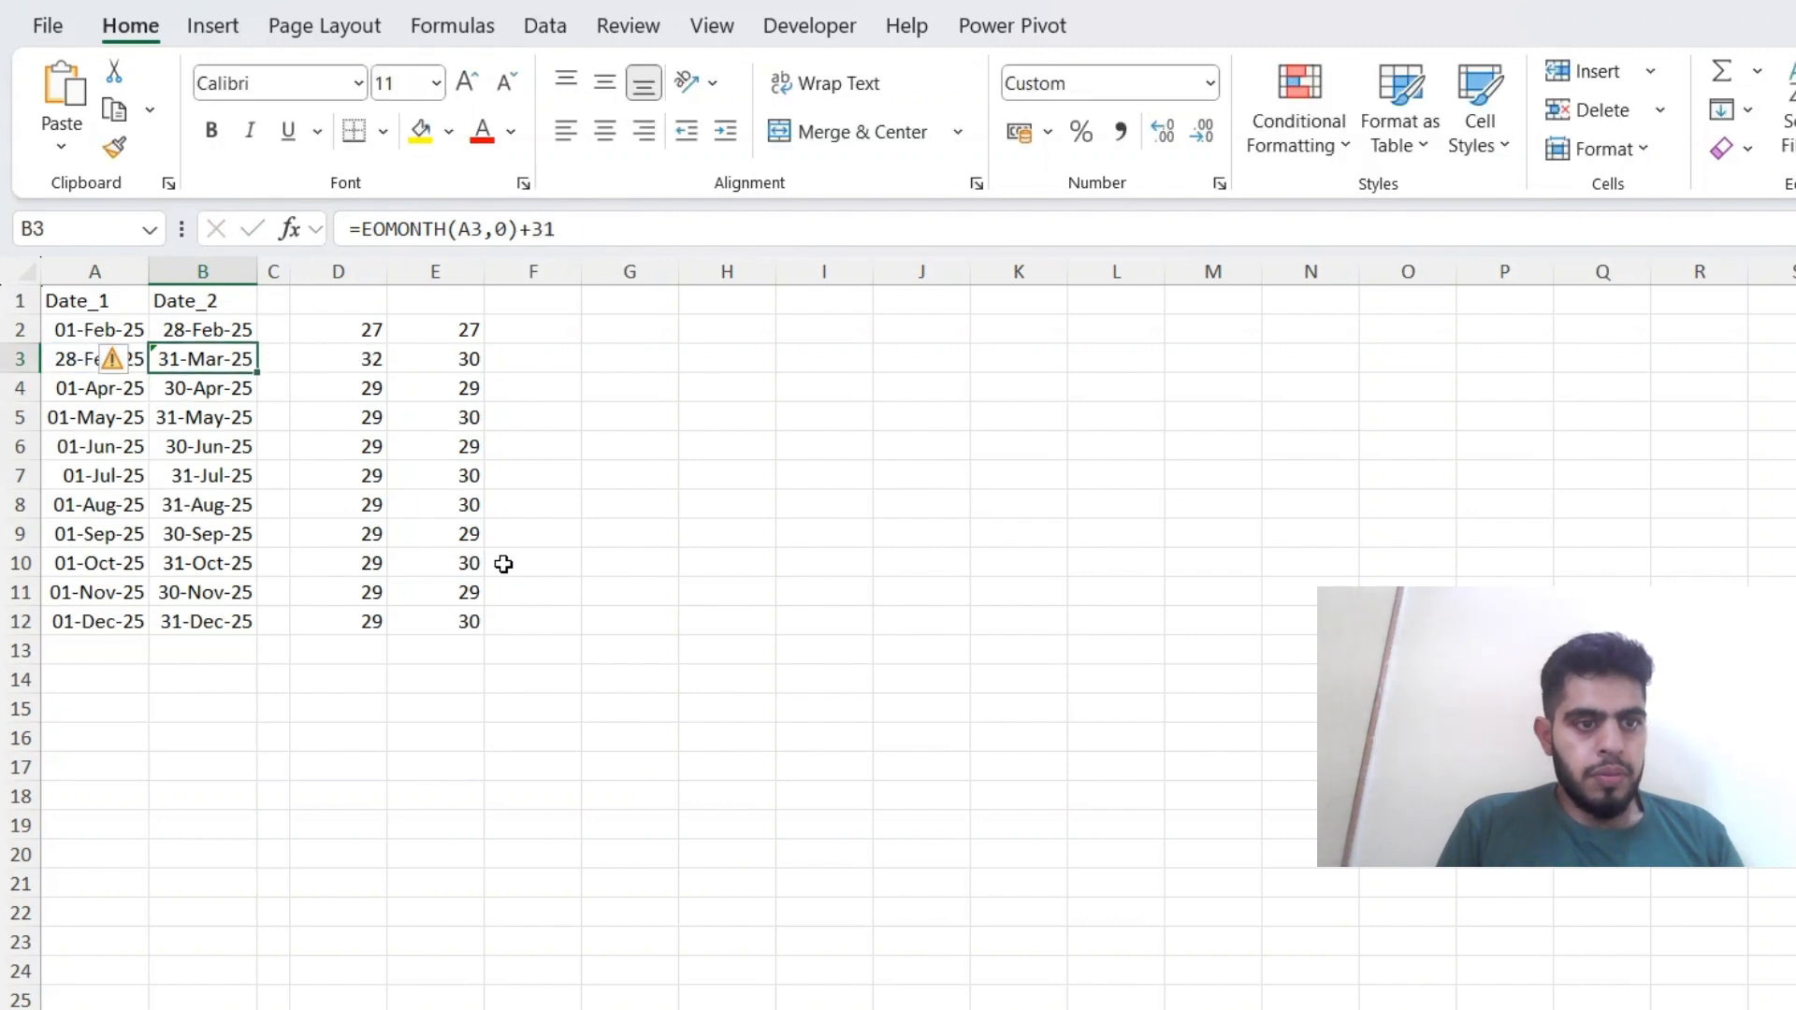
pyautogui.press('Down')
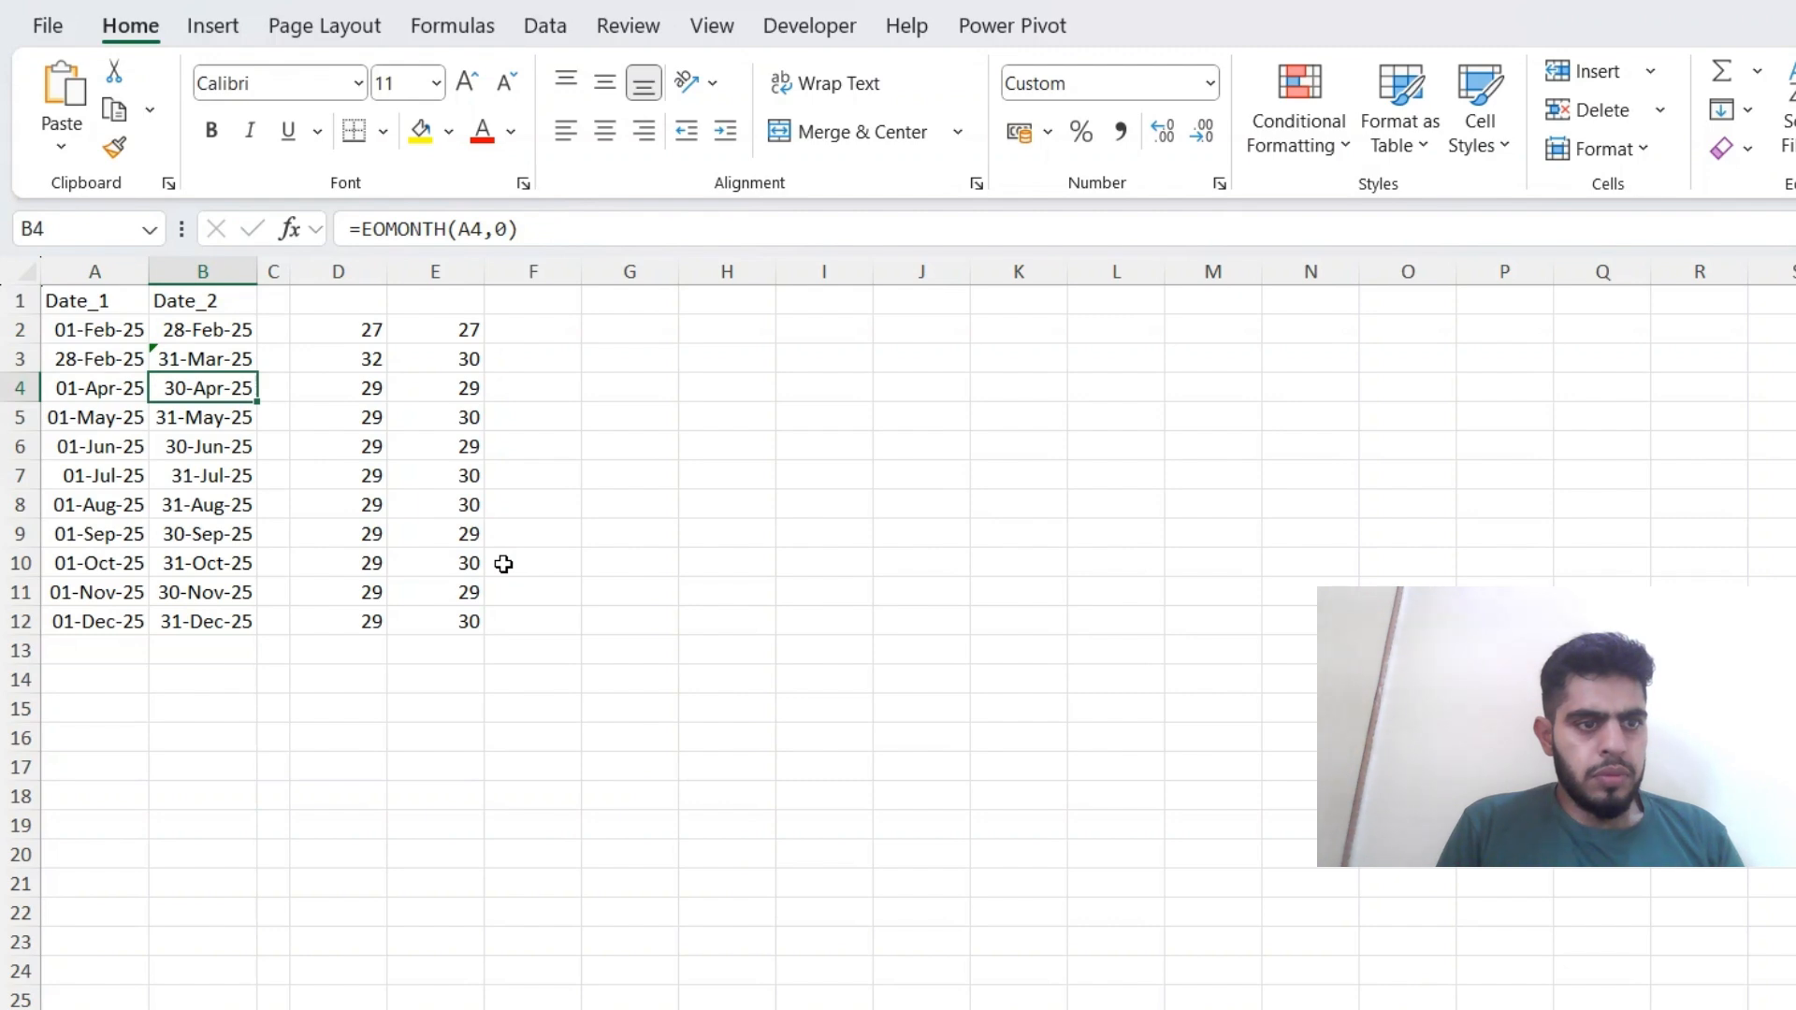
# Compare the TRUE and FALSE DAYS360 results in row 3 for the changed date pair.
pyautogui.press('Up')
pyautogui.press('Right')
pyautogui.press('Right')
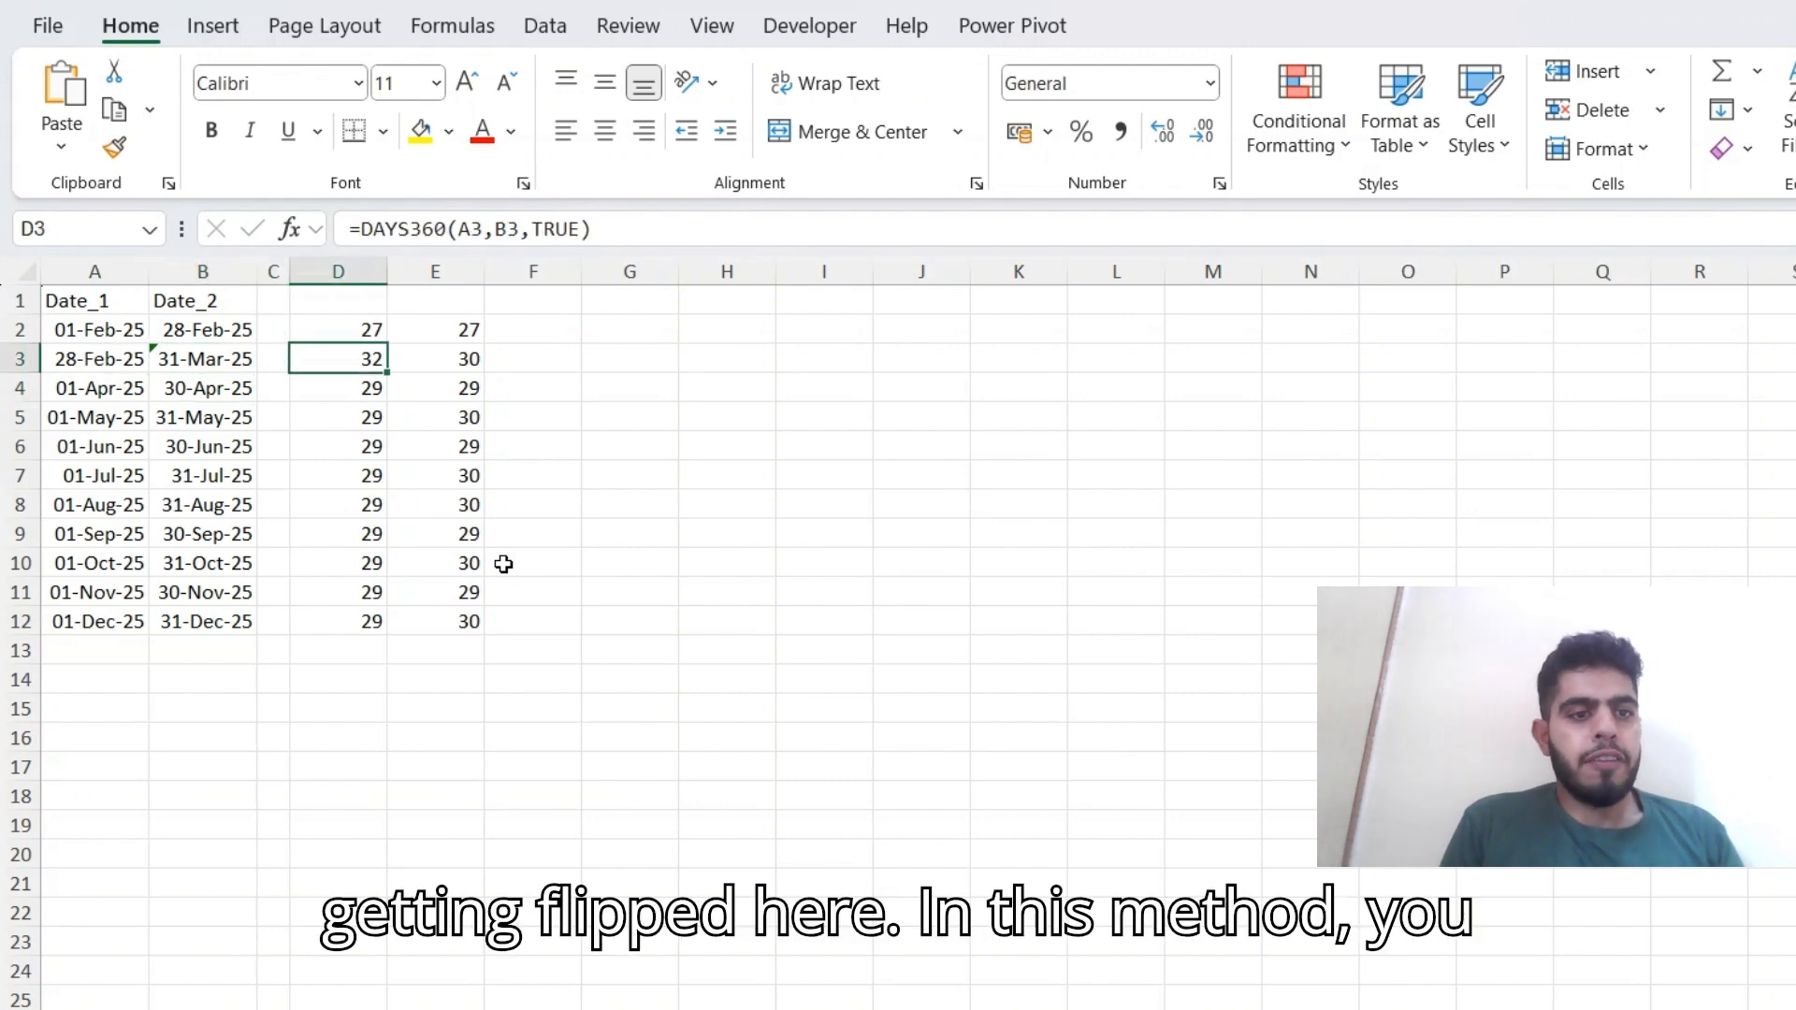
pyautogui.press('Right')
pyautogui.press('Right')
pyautogui.press('Left')
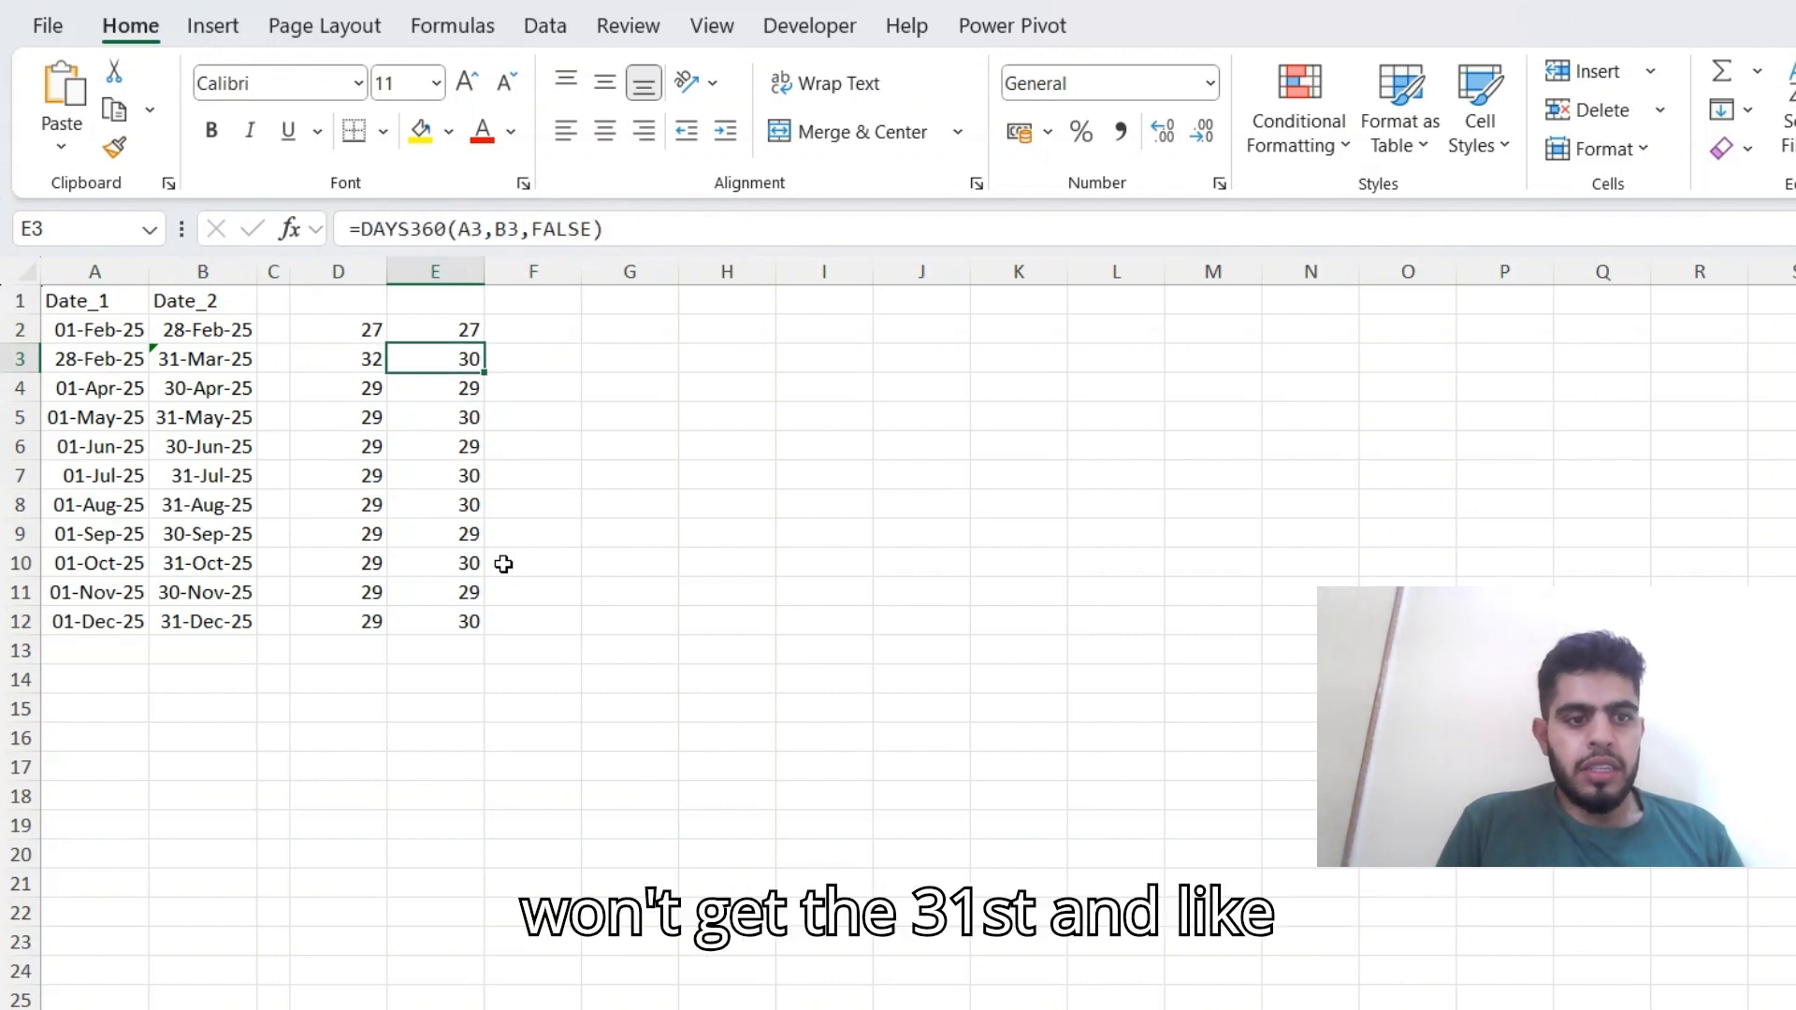
pyautogui.press('Up')
pyautogui.press('Right')
pyautogui.press('Left')
pyautogui.press('Down')
pyautogui.press('Left')
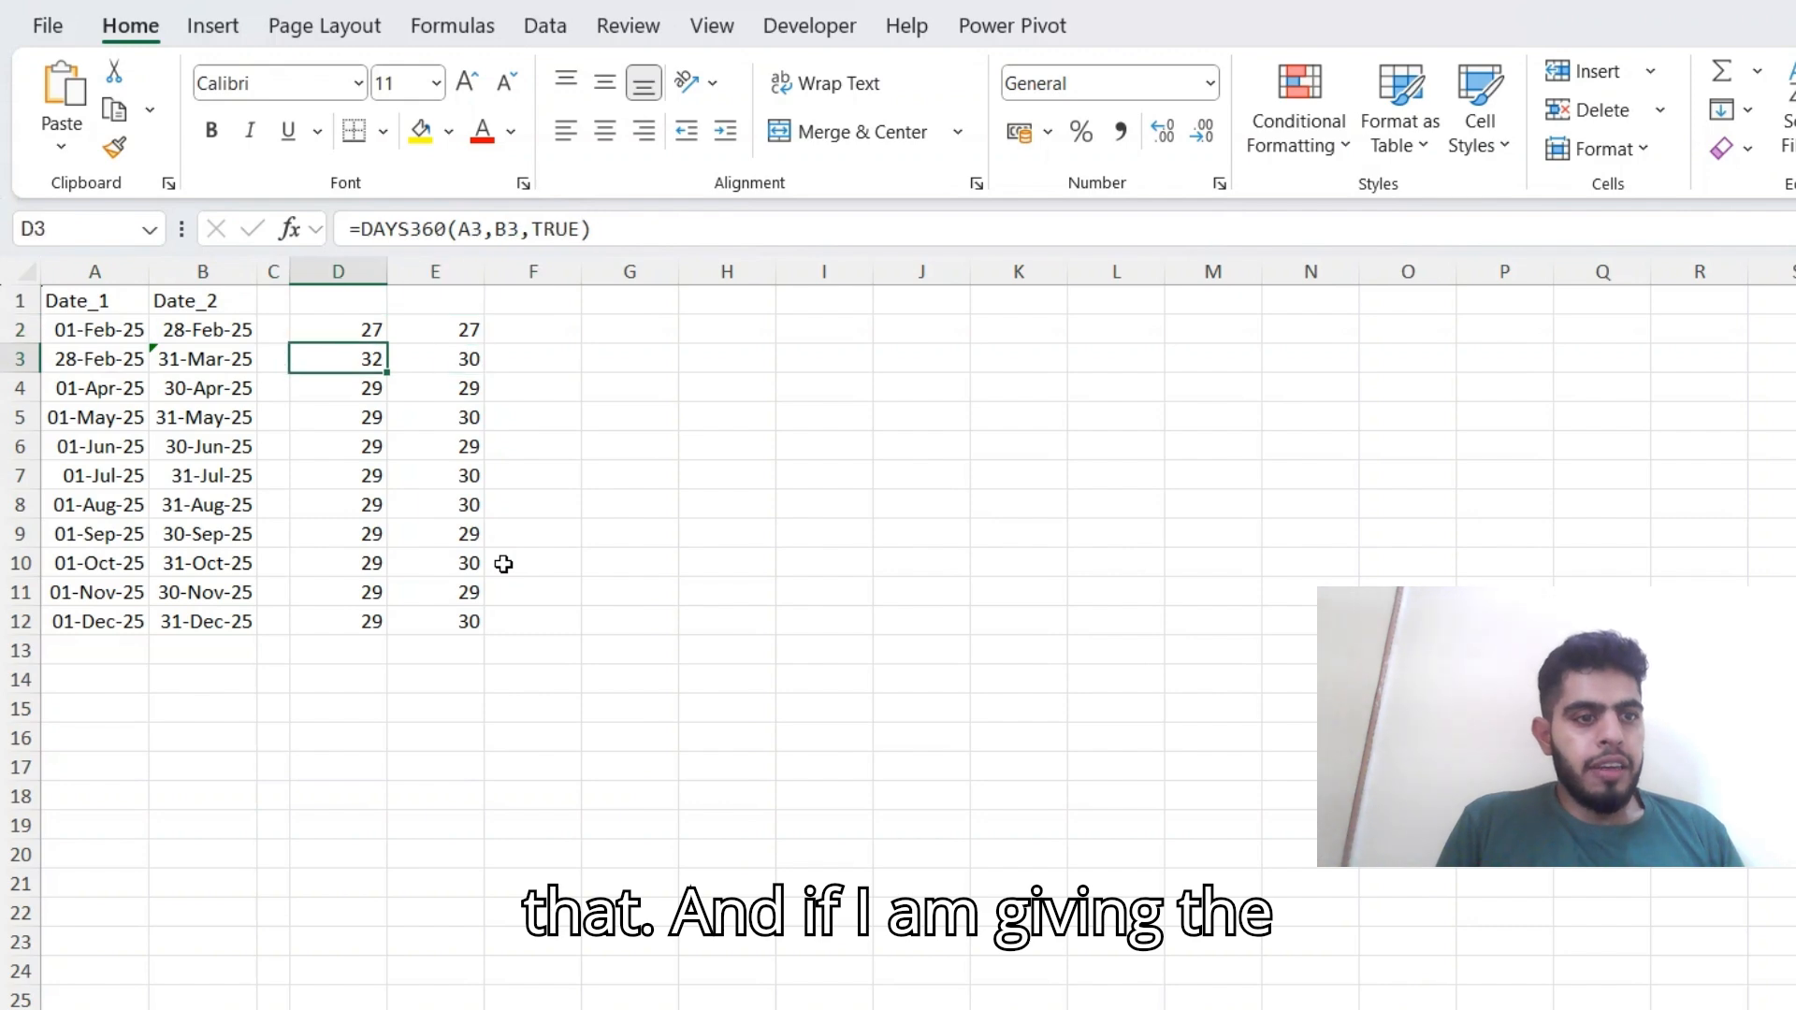
pyautogui.press('Right')
pyautogui.press('Right')
pyautogui.write('=')
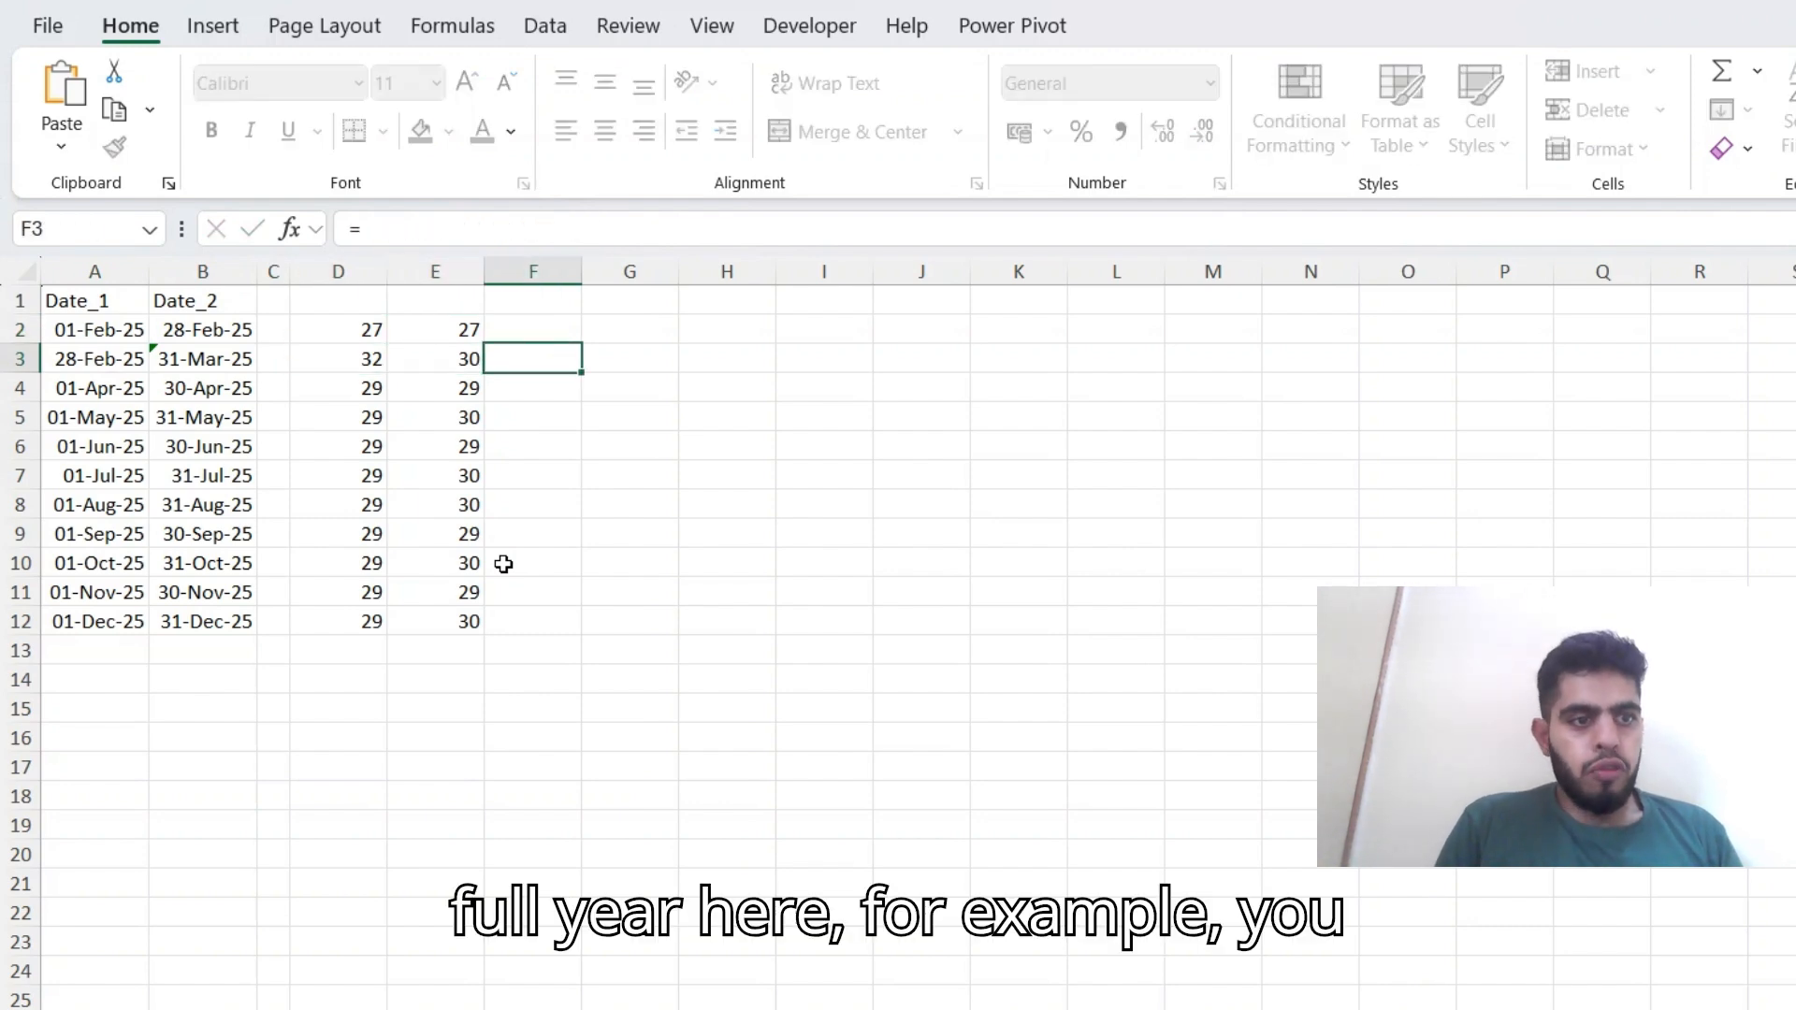
pyautogui.press('Escape')
pyautogui.press('Left')
pyautogui.press('Left')
pyautogui.press('Left')
pyautogui.press('Left')
pyautogui.press('Left')
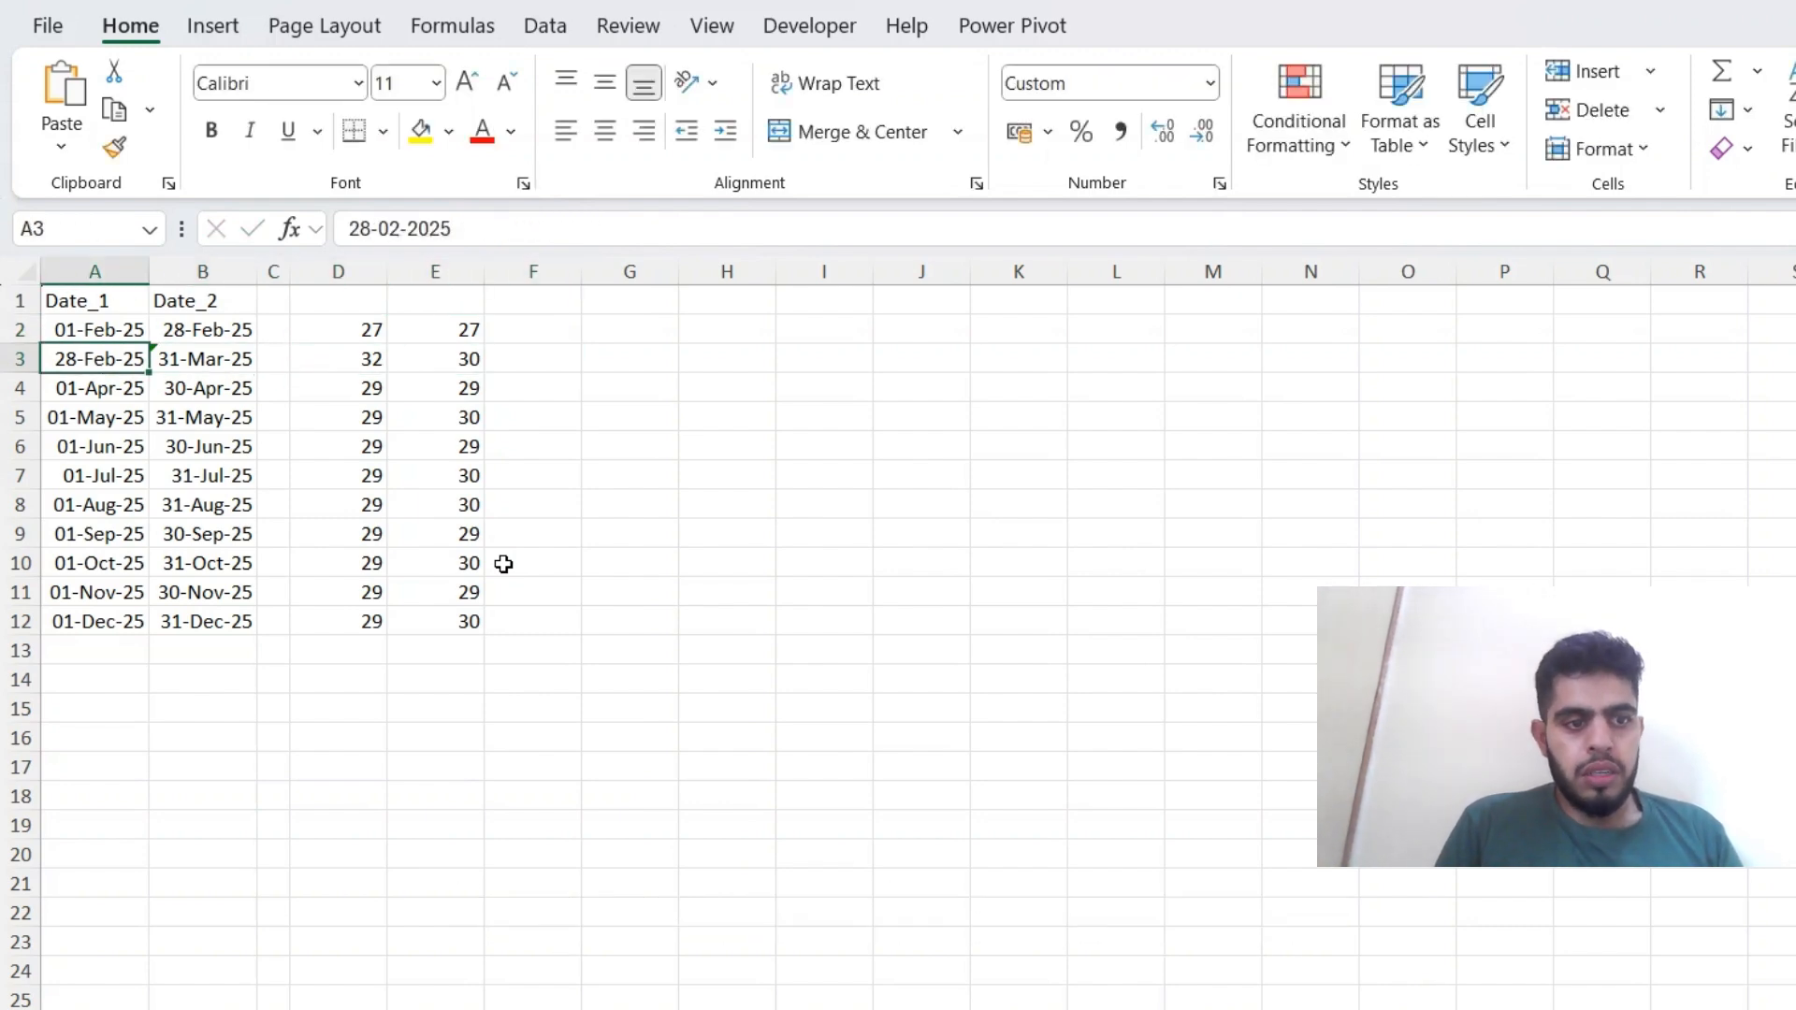
pyautogui.press('Down')
pyautogui.press('Down')
pyautogui.press('Down')
pyautogui.press('Down')
pyautogui.press('Down')
pyautogui.press('Down')
pyautogui.press('Down')
pyautogui.press('Down')
pyautogui.press('Down')
pyautogui.press('Down')
pyautogui.press('Up')
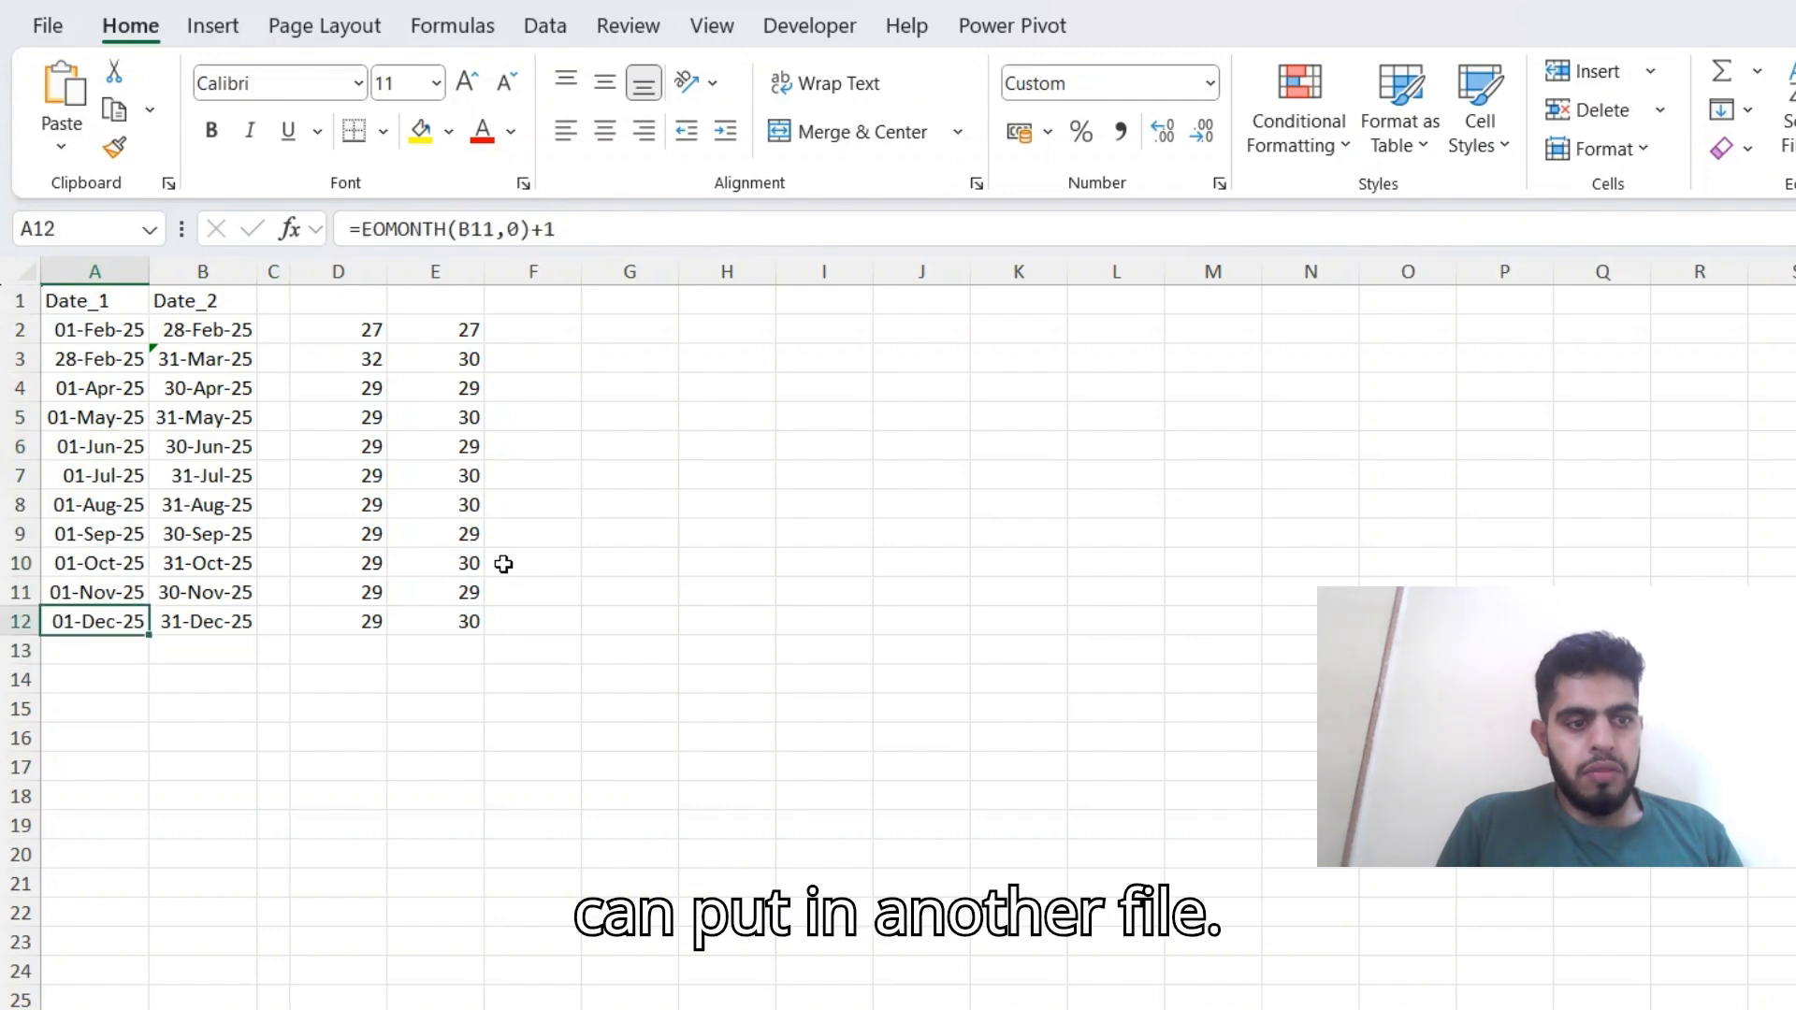
# Enter the start date 01/01/2025 in cell A16 below the date table.
pyautogui.press('F2')
pyautogui.press('Escape')
pyautogui.press('Down')
pyautogui.press('Down')
pyautogui.press('Down')
pyautogui.press('Down')
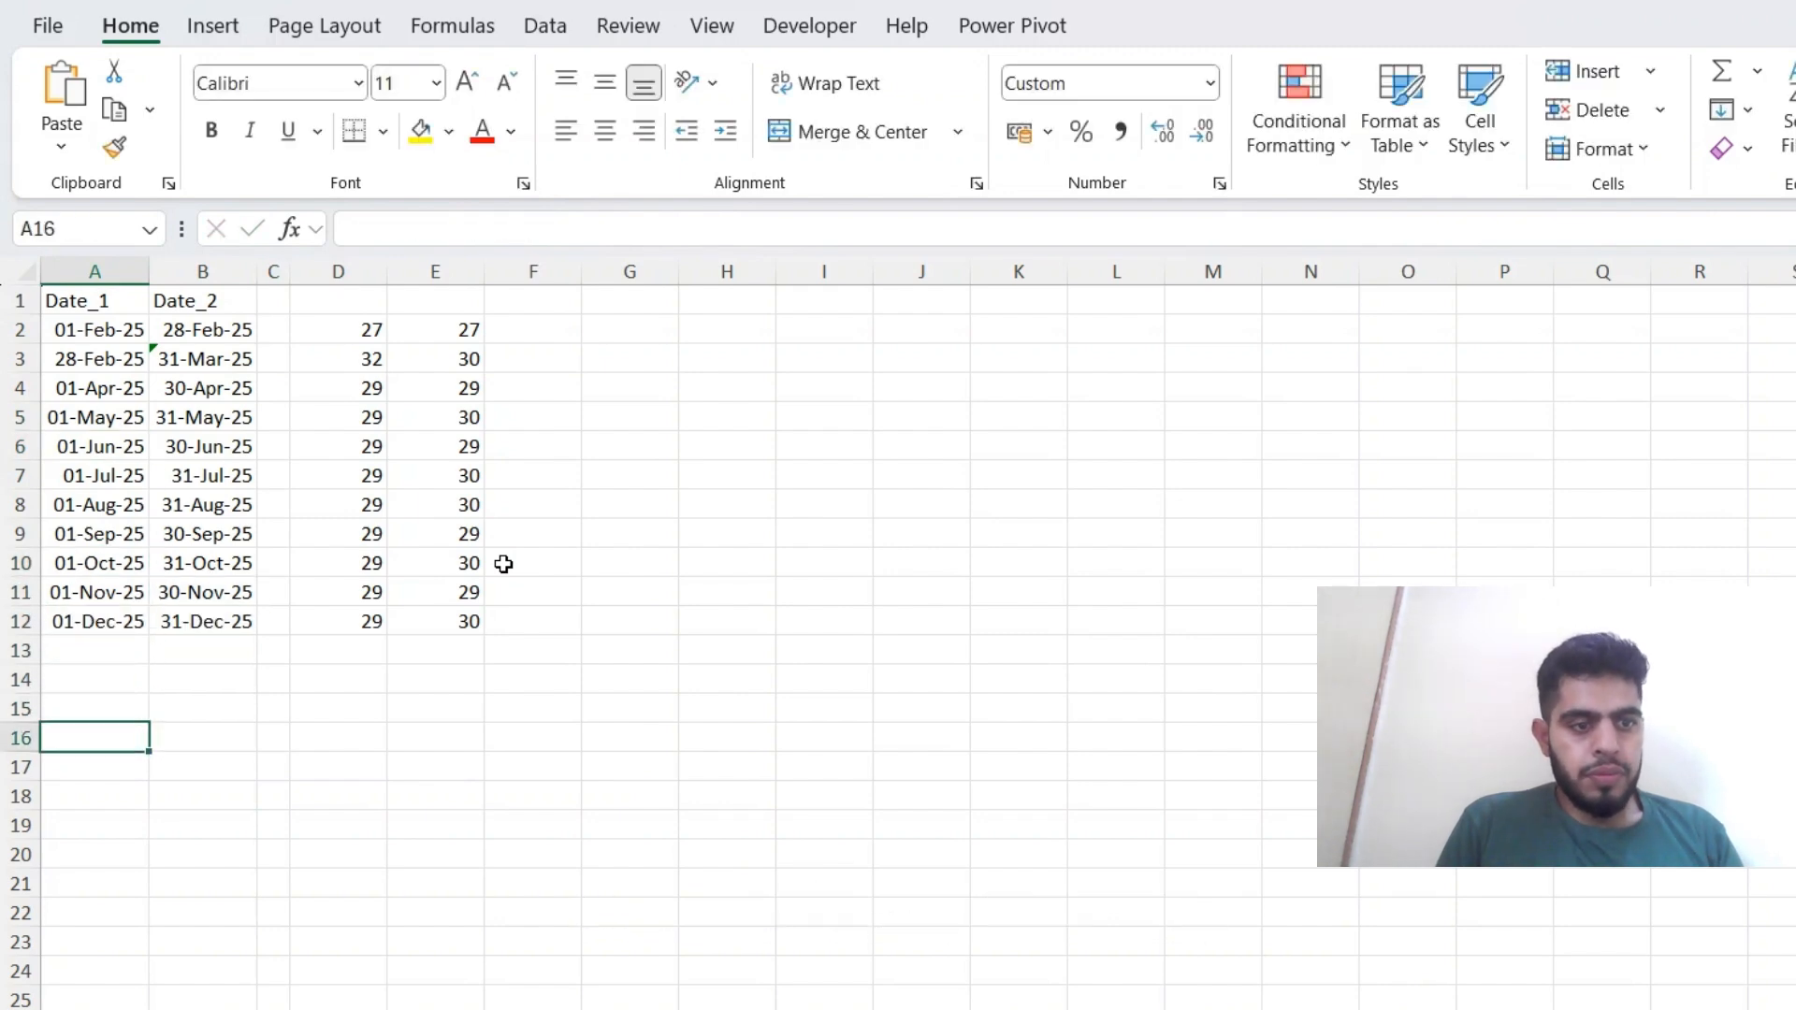
pyautogui.write('01/01/202')
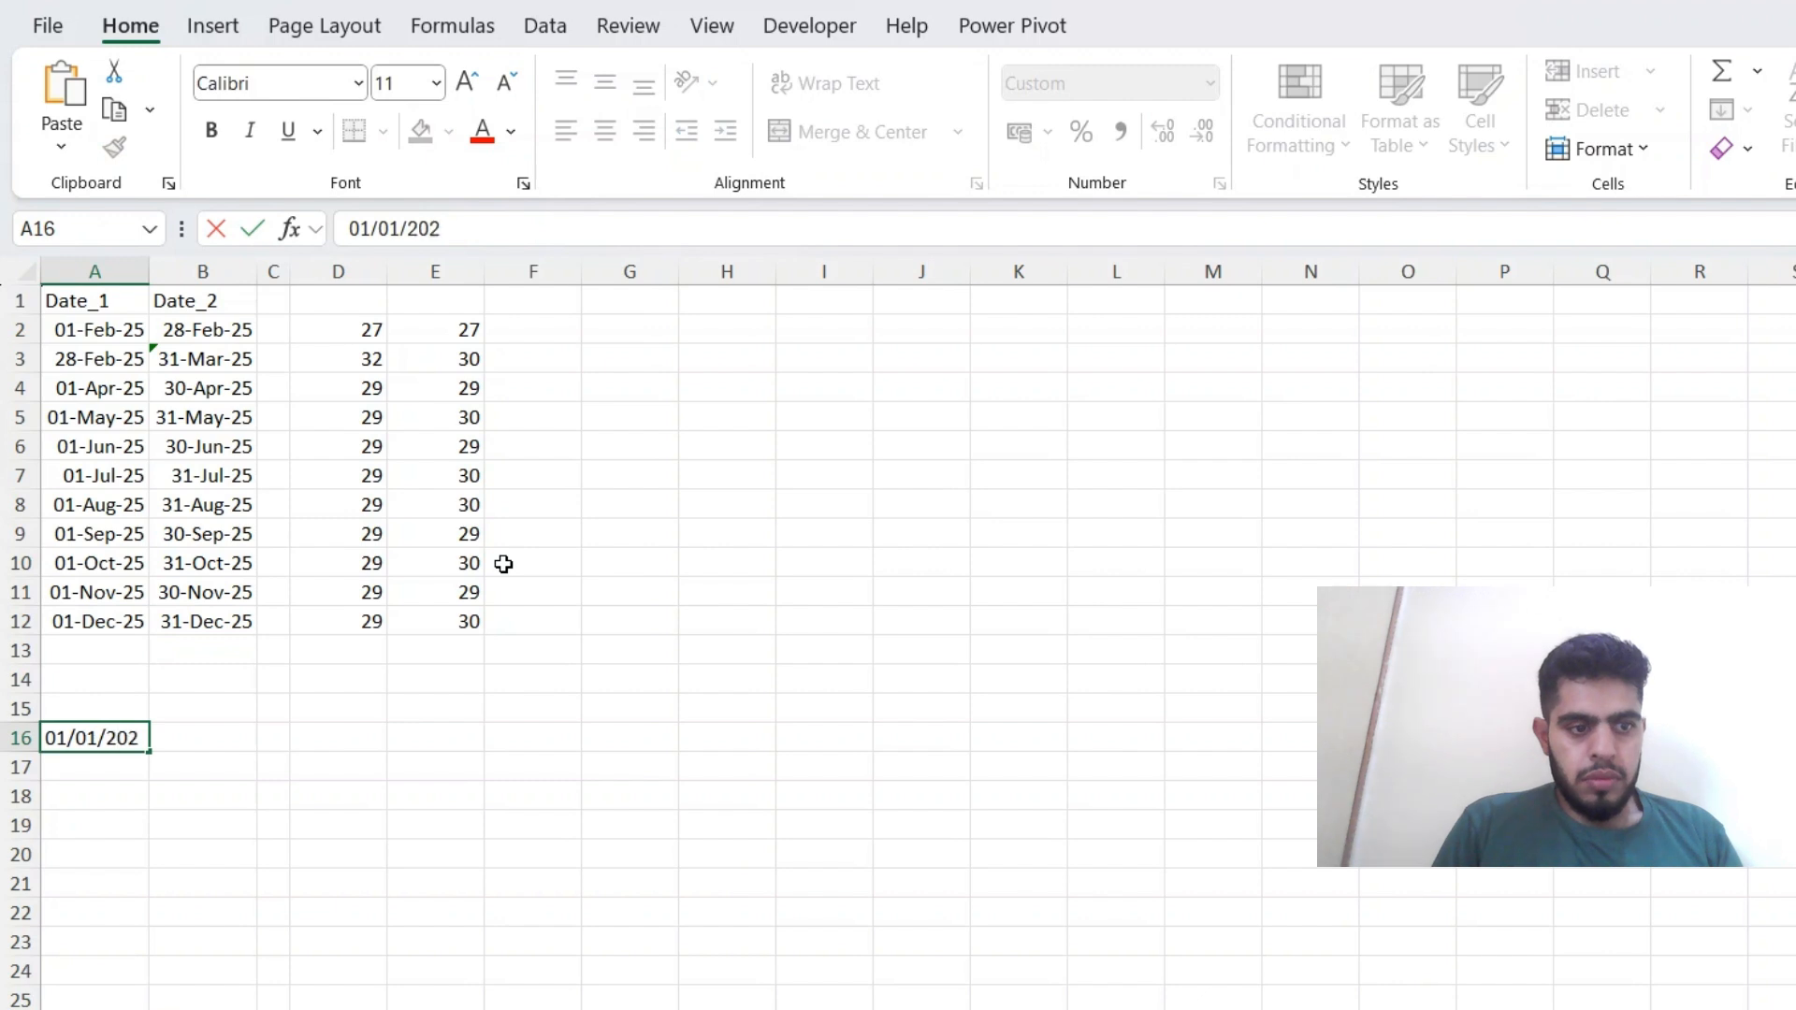
pyautogui.write('5')
pyautogui.press('Return')
# Enter =DAYS360(A16,B12,FALSE) in B16 to count the days from 1 January to 31 December 2025.
pyautogui.press('Up')
pyautogui.press('Right')
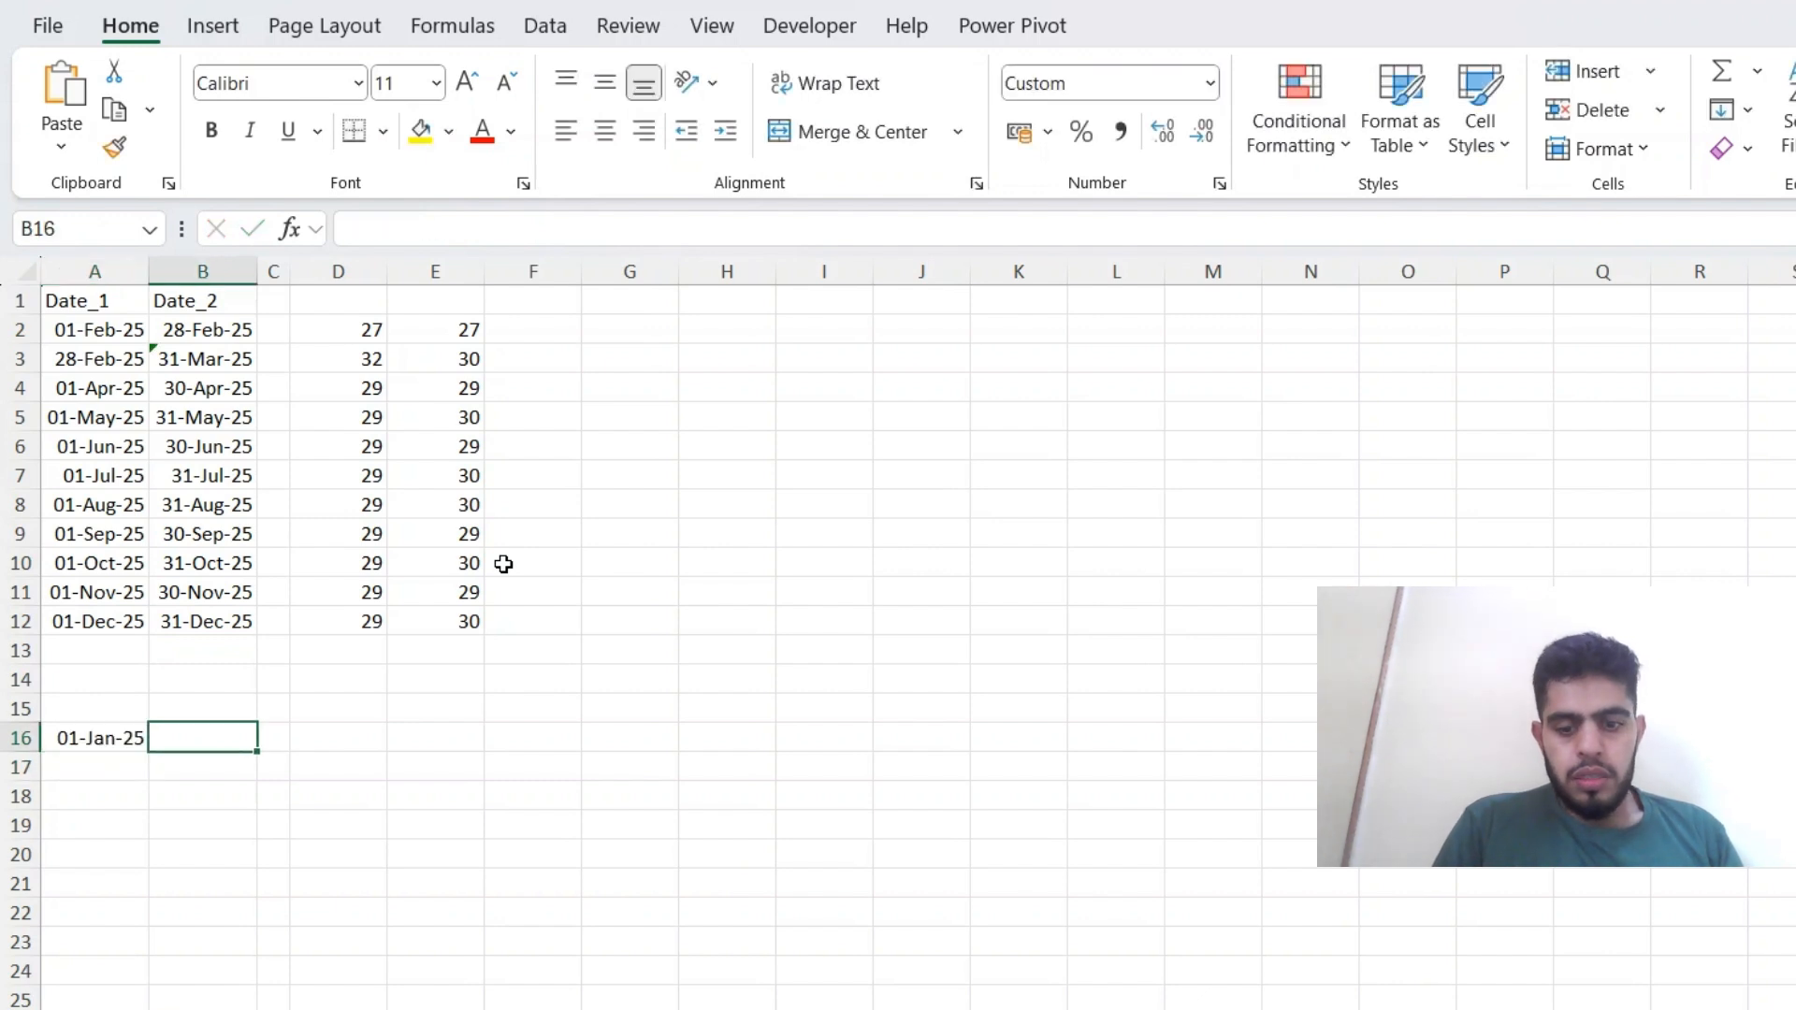
pyautogui.write('=day')
pyautogui.press('Tab')
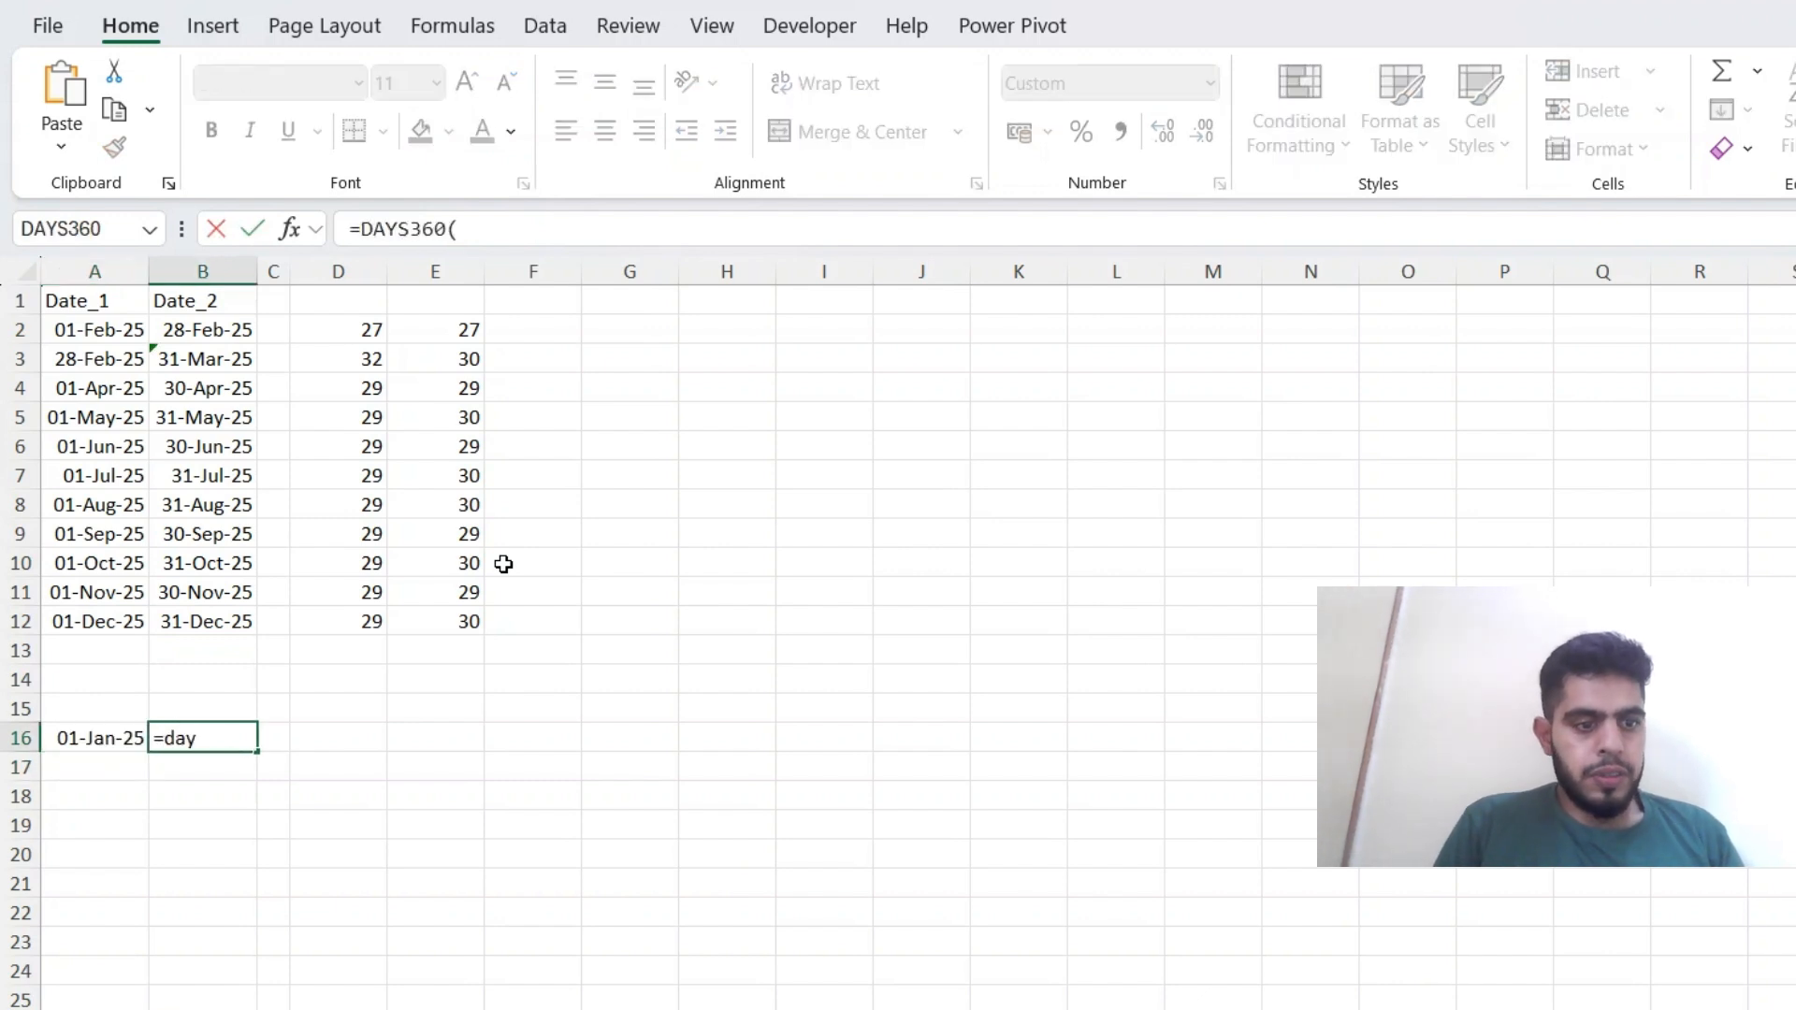
pyautogui.press('Up')
pyautogui.press('Up')
pyautogui.press('Left')
pyautogui.press('Down')
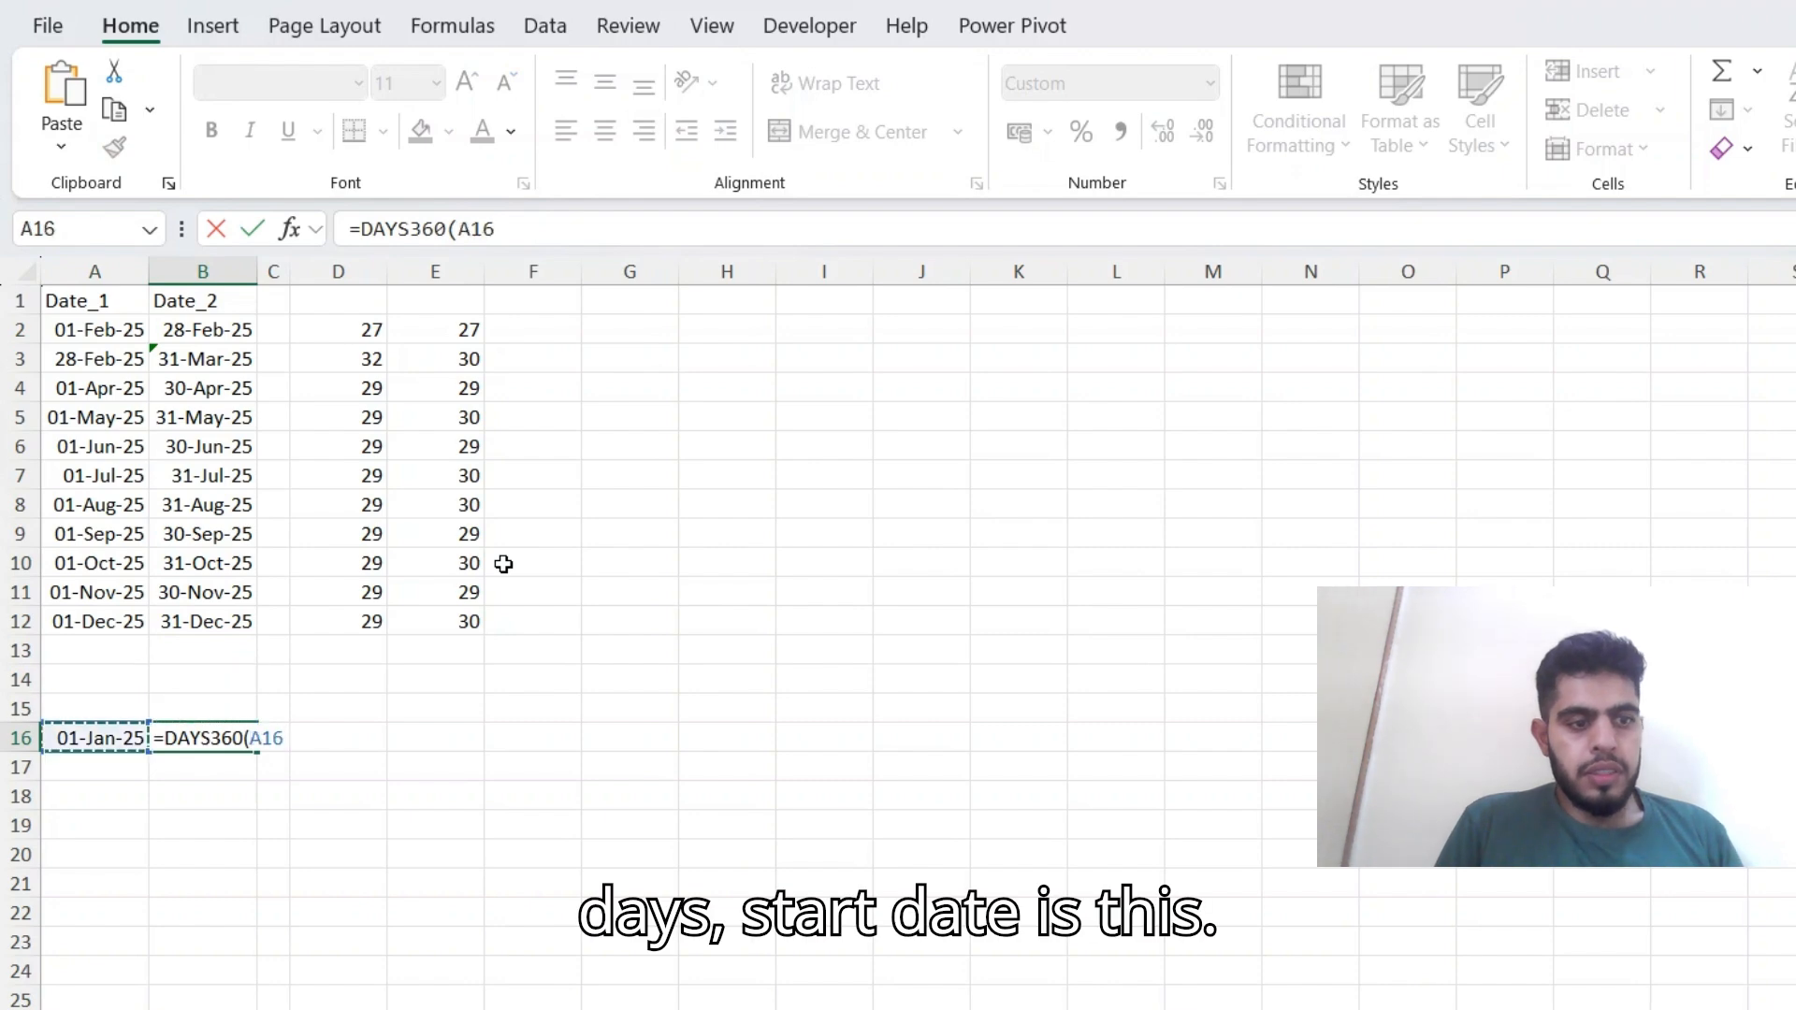
pyautogui.write(',')
pyautogui.press('Up')
pyautogui.press('Up')
pyautogui.press('Up')
pyautogui.press('Up')
pyautogui.write(',')
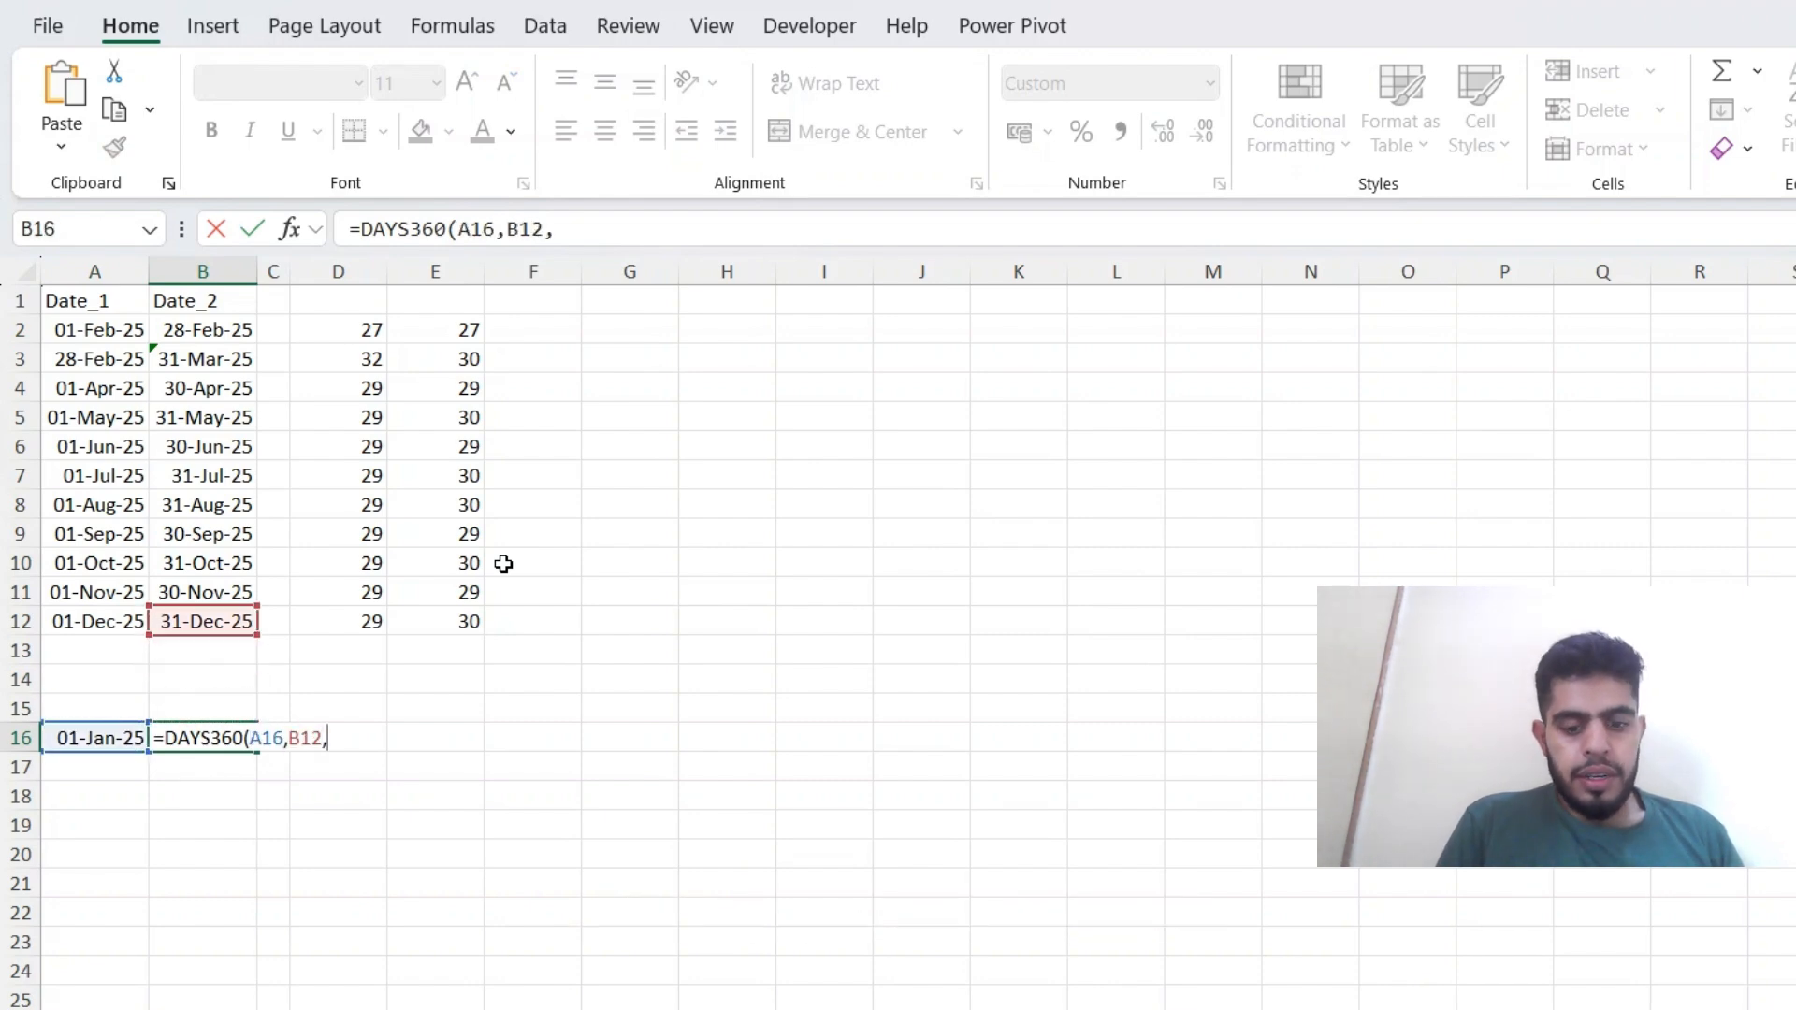
pyautogui.write('f')
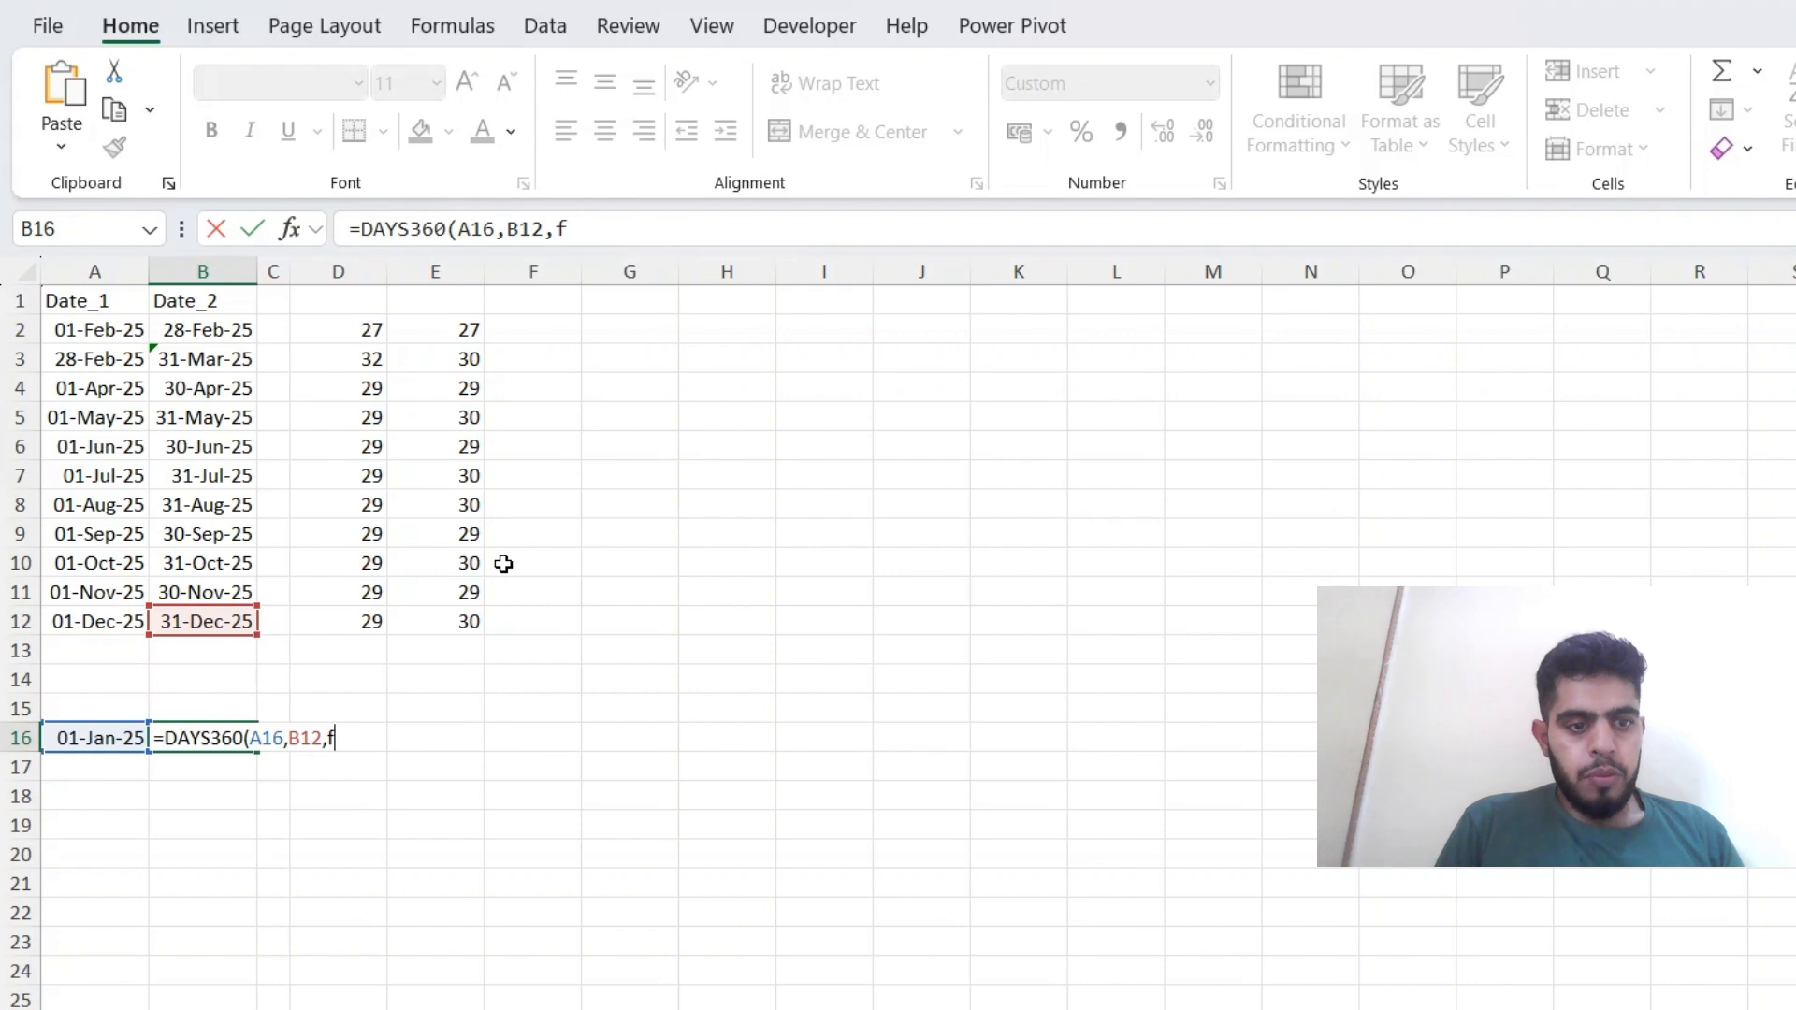
pyautogui.write('alse')
pyautogui.press('Return')
# Apply the comma number style to the DAYS360 result in B16.
pyautogui.press('Up')
pyautogui.press('F2')
pyautogui.press('Escape')
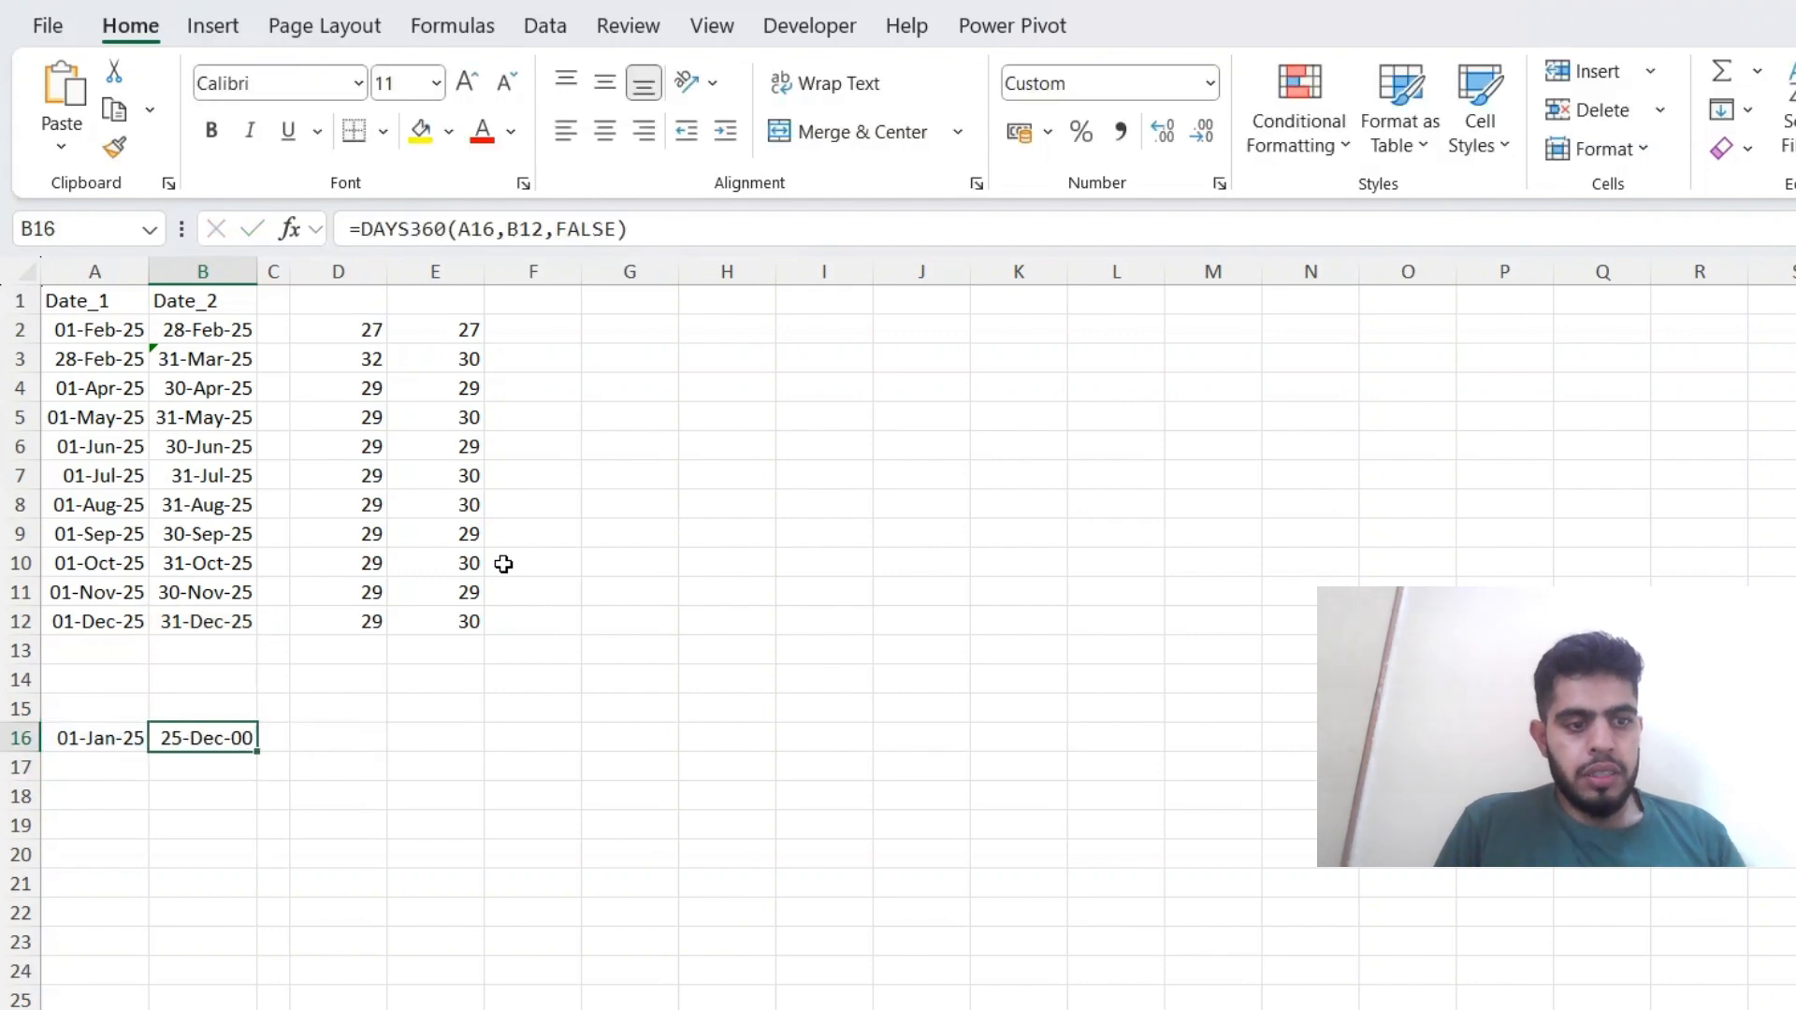
pyautogui.press('alt')
pyautogui.press('h')
pyautogui.press('k')
# Copy the DAYS360 formula text from B16 into D16, keeping its A16 and B12 references.
pyautogui.press('F2')
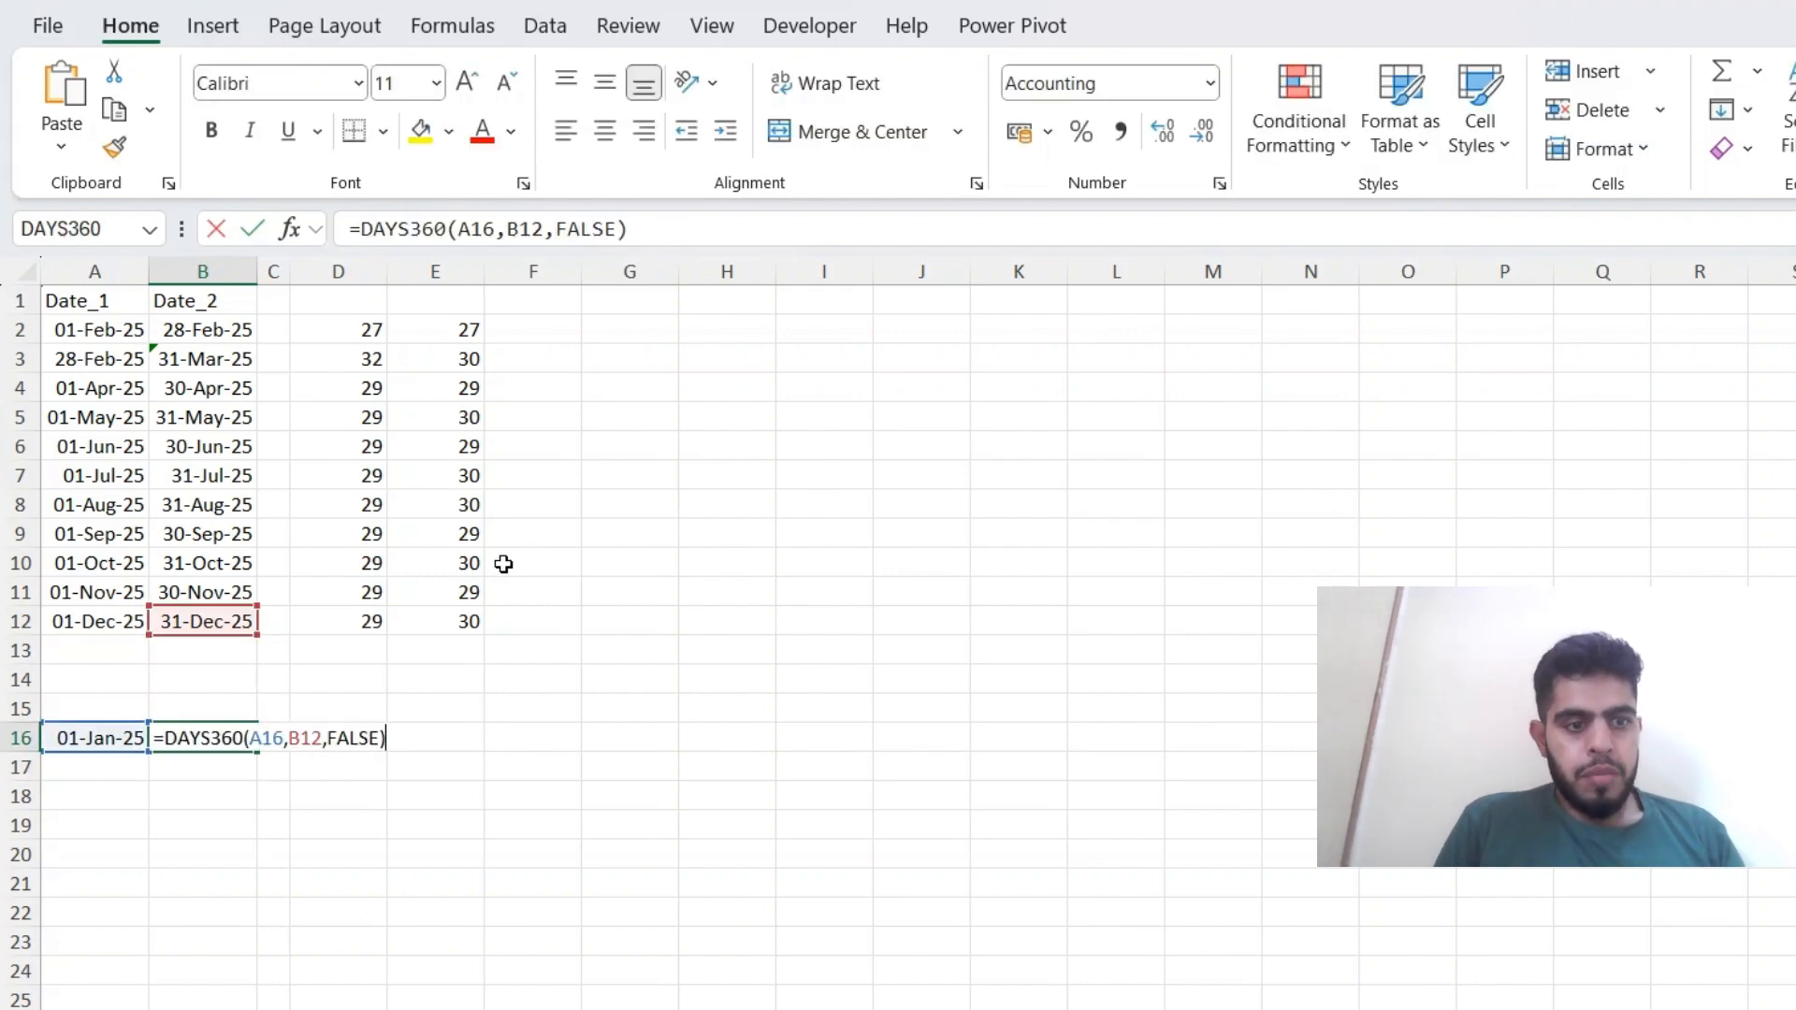
pyautogui.hotkey('shift', 'Home')
pyautogui.hotkey('ctrl', 'c')
pyautogui.press('Return')
pyautogui.press('Up')
pyautogui.press('Right')
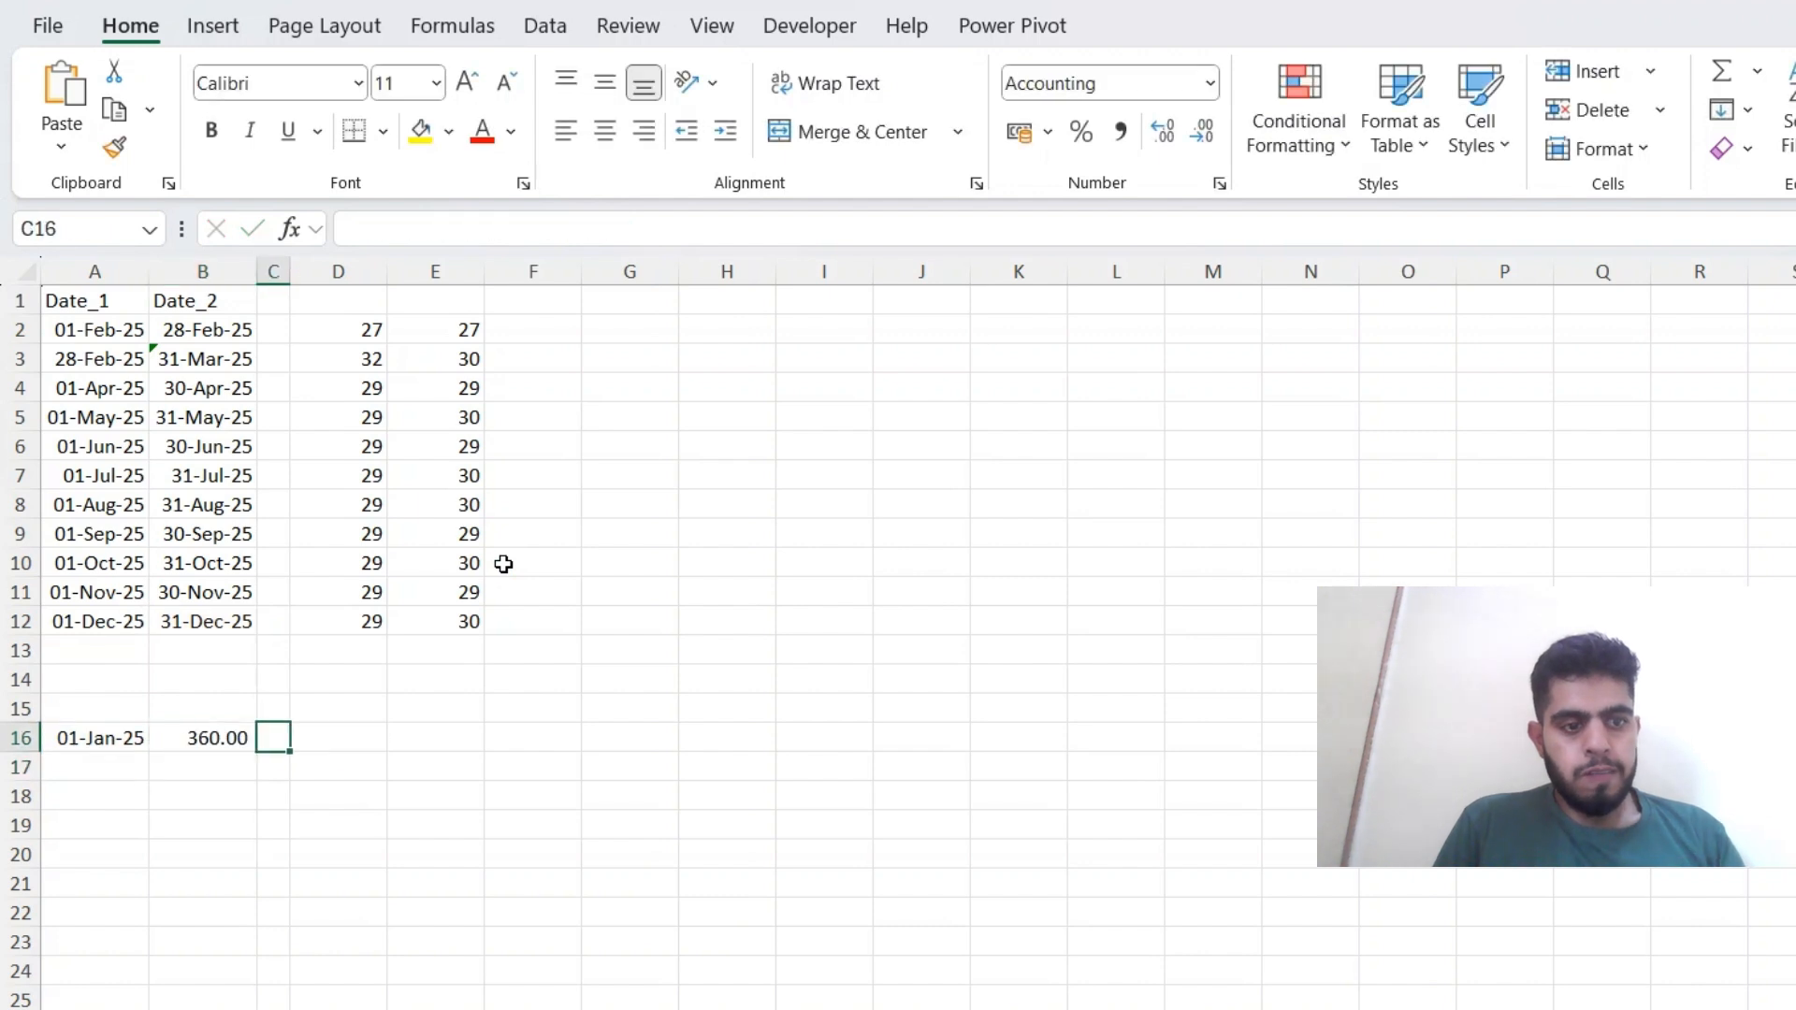
pyautogui.press('Right')
pyautogui.press('F2')
pyautogui.hotkey('ctrl', 'v')
# Change the method argument of the DAYS360 formula in D16 from FALSE to TRUE.
pyautogui.press('Left')
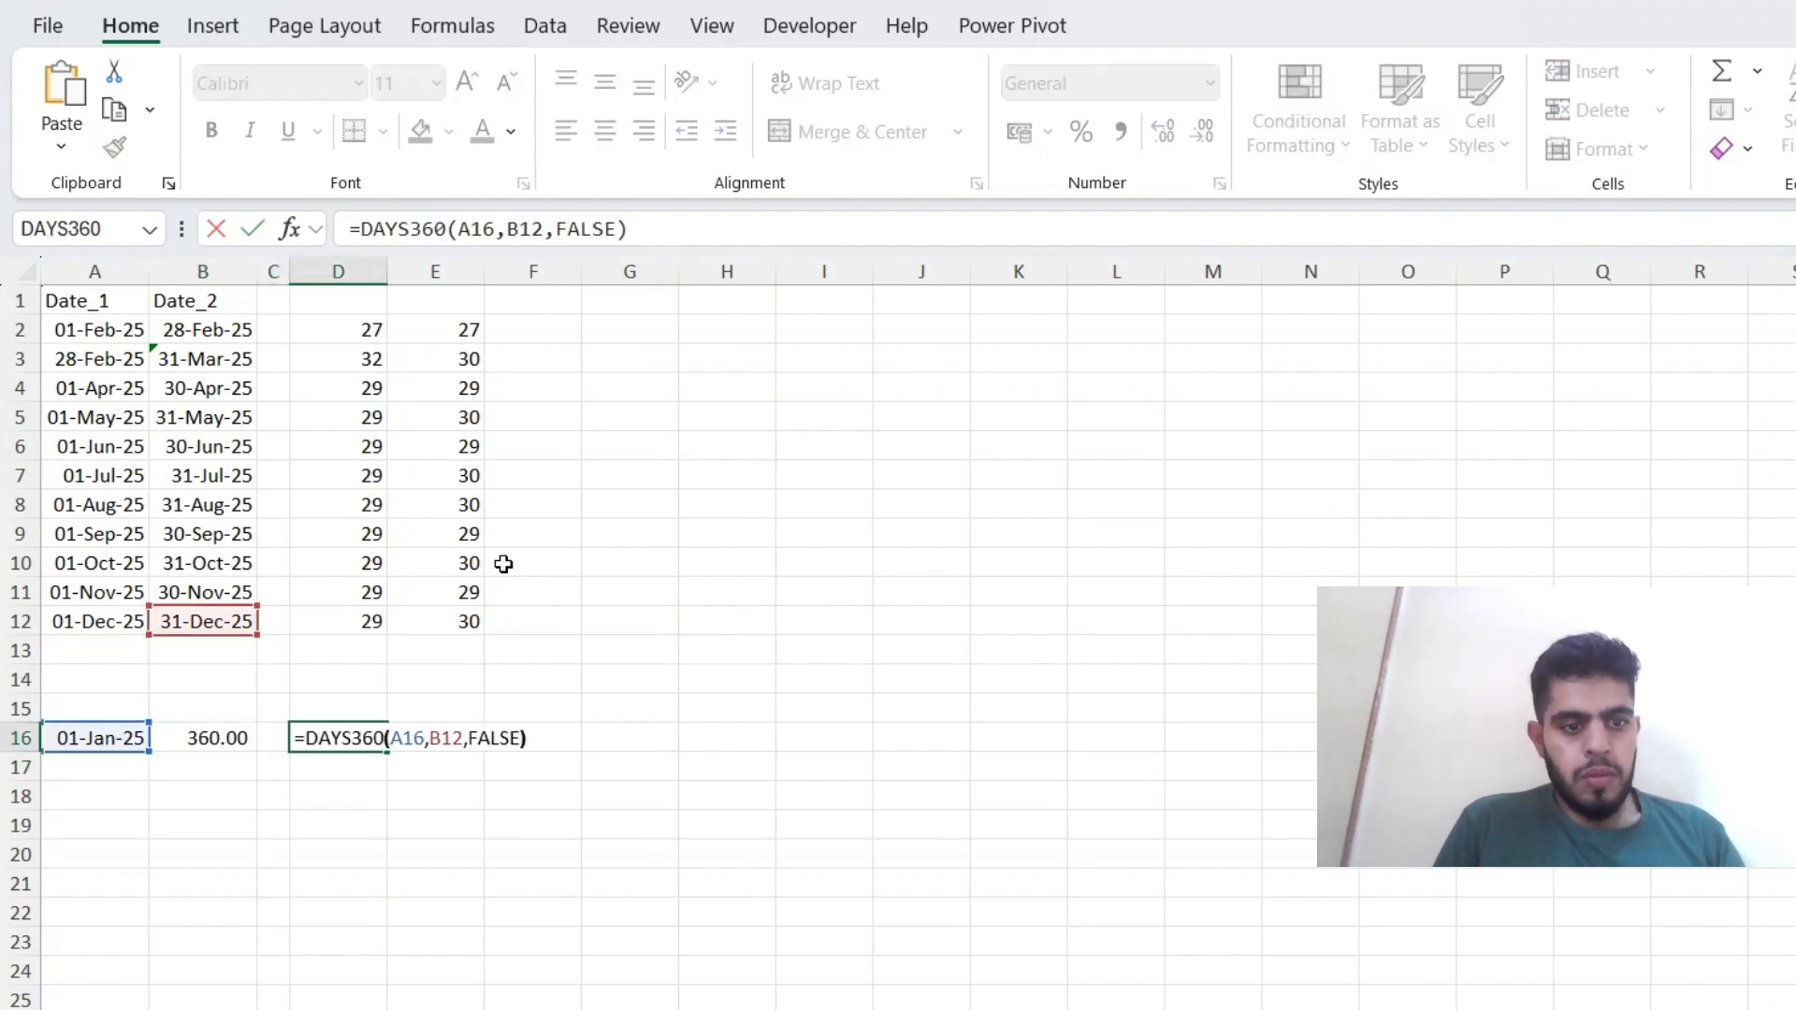
pyautogui.press('BackSpace')
pyautogui.press('BackSpace')
pyautogui.press('BackSpace')
pyautogui.press('BackSpace')
pyautogui.press('BackSpace')
pyautogui.write('tr')
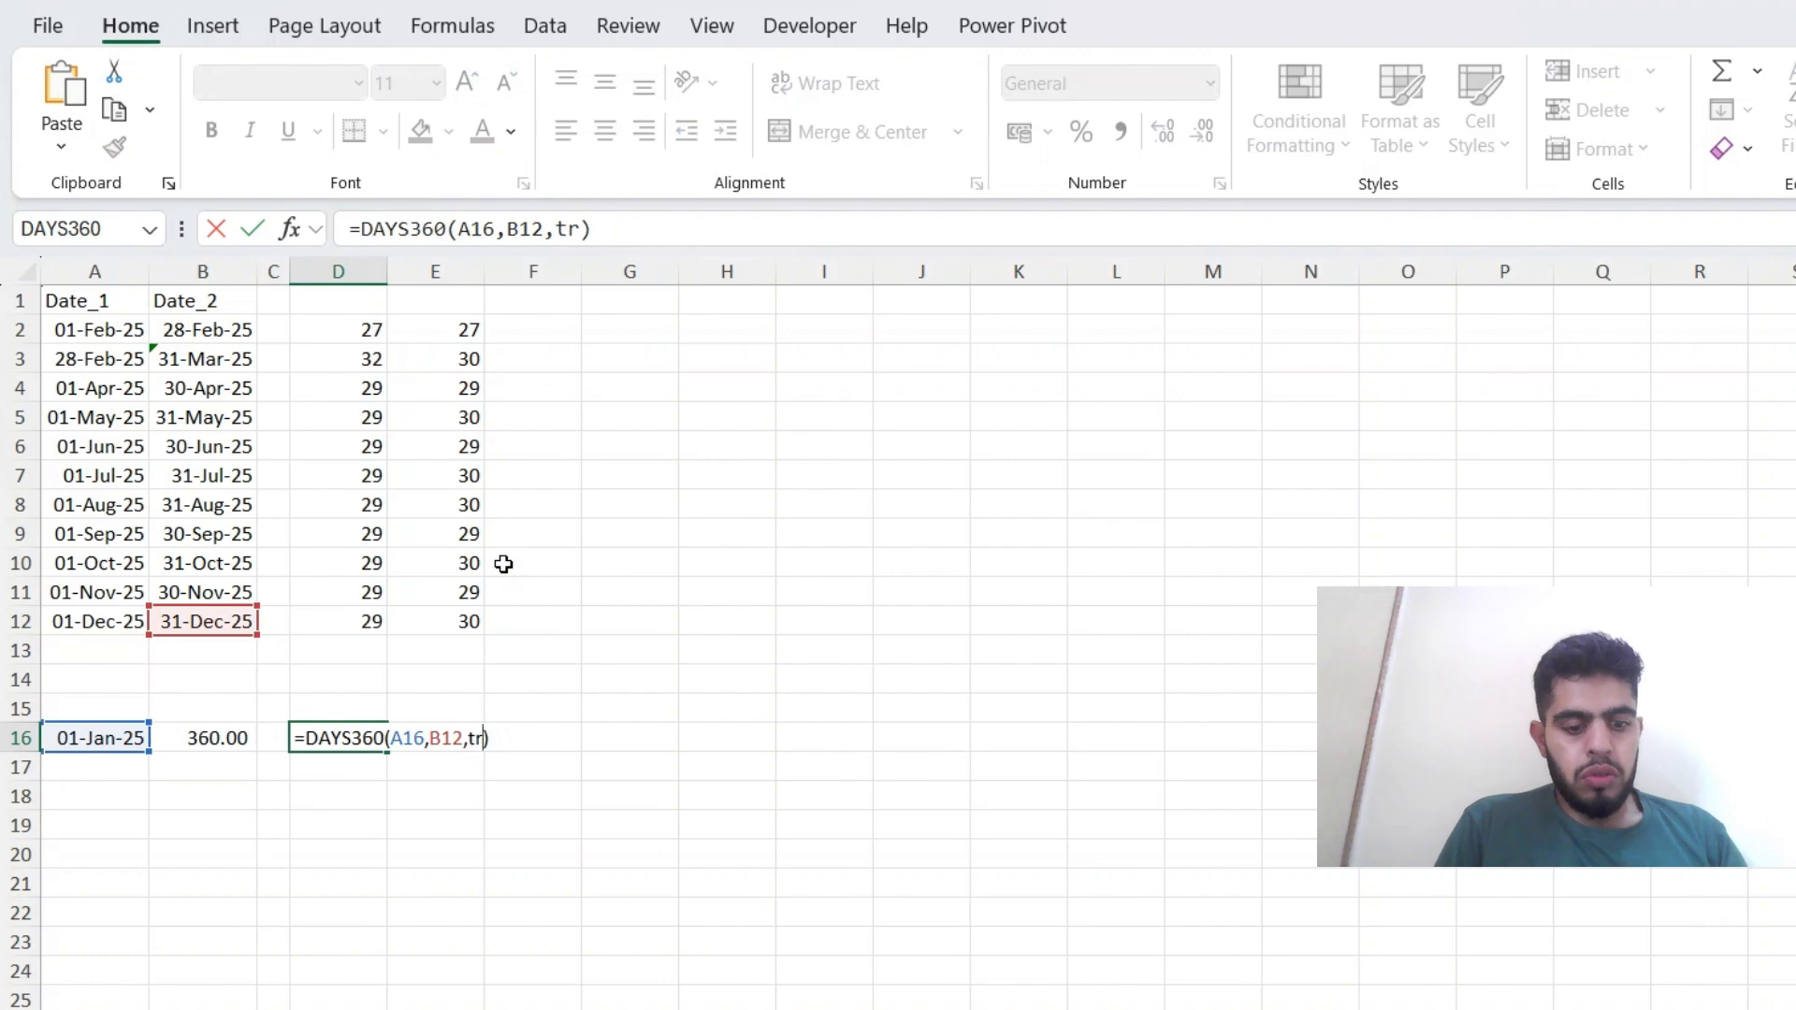
pyautogui.press('Tab')
pyautogui.press('Return')
pyautogui.press('Up')
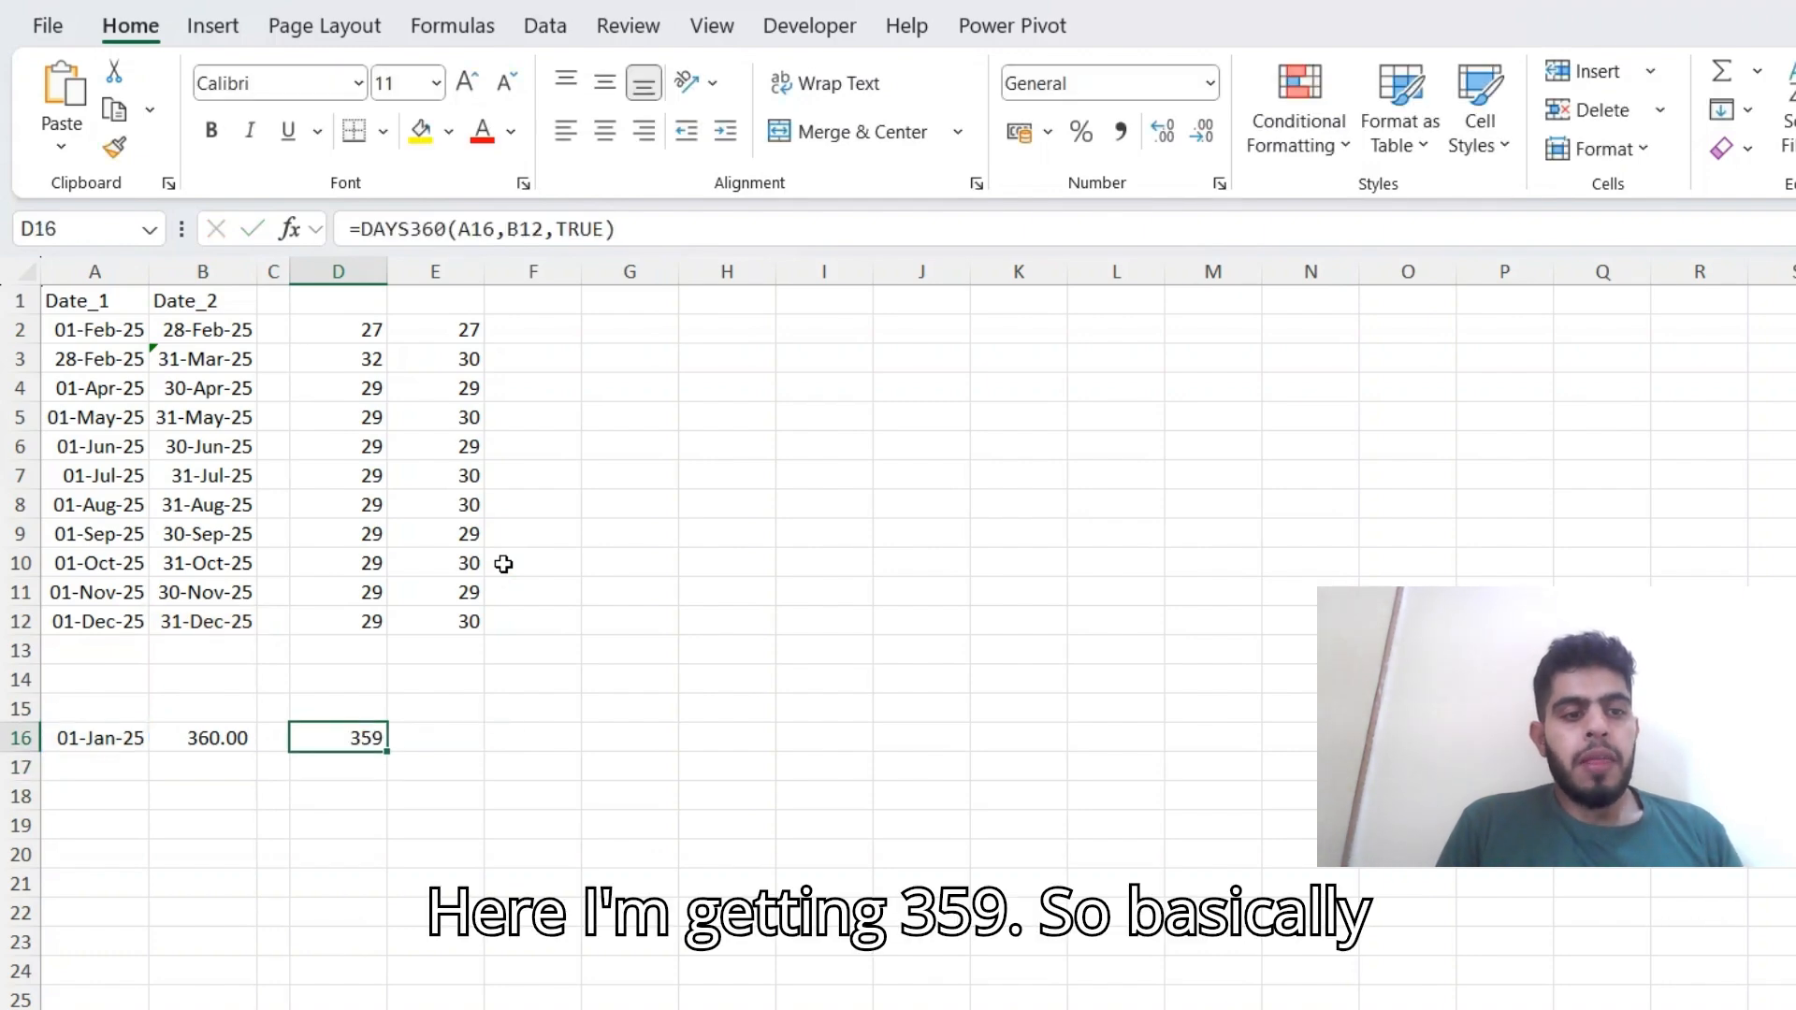
# Compare the full-year FALSE and TRUE DAYS360 results in B16 and D16 with the end date in B12.
pyautogui.press('Up')
pyautogui.press('Up')
pyautogui.press('Up')
pyautogui.press('Left')
pyautogui.press('Left')
pyautogui.press('Up')
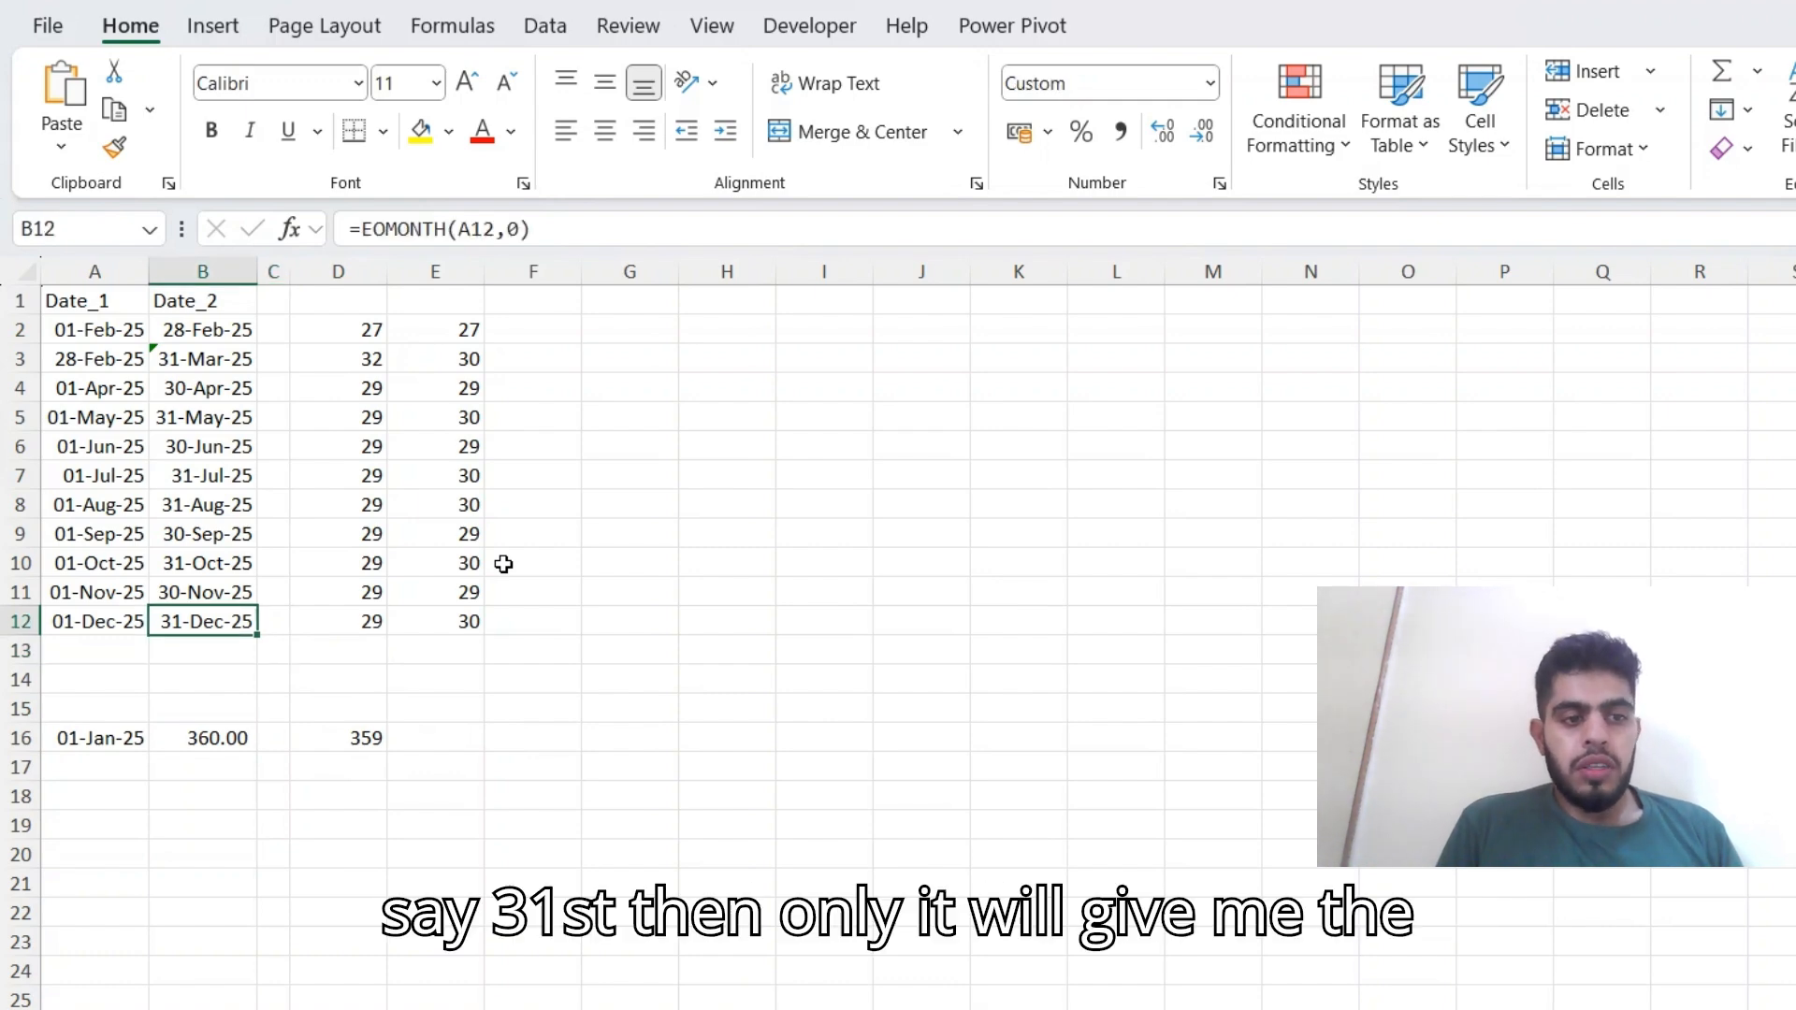
pyautogui.press('Down')
pyautogui.press('Down')
pyautogui.press('Down')
pyautogui.press('Down')
pyautogui.press('Down')
pyautogui.press('Right')
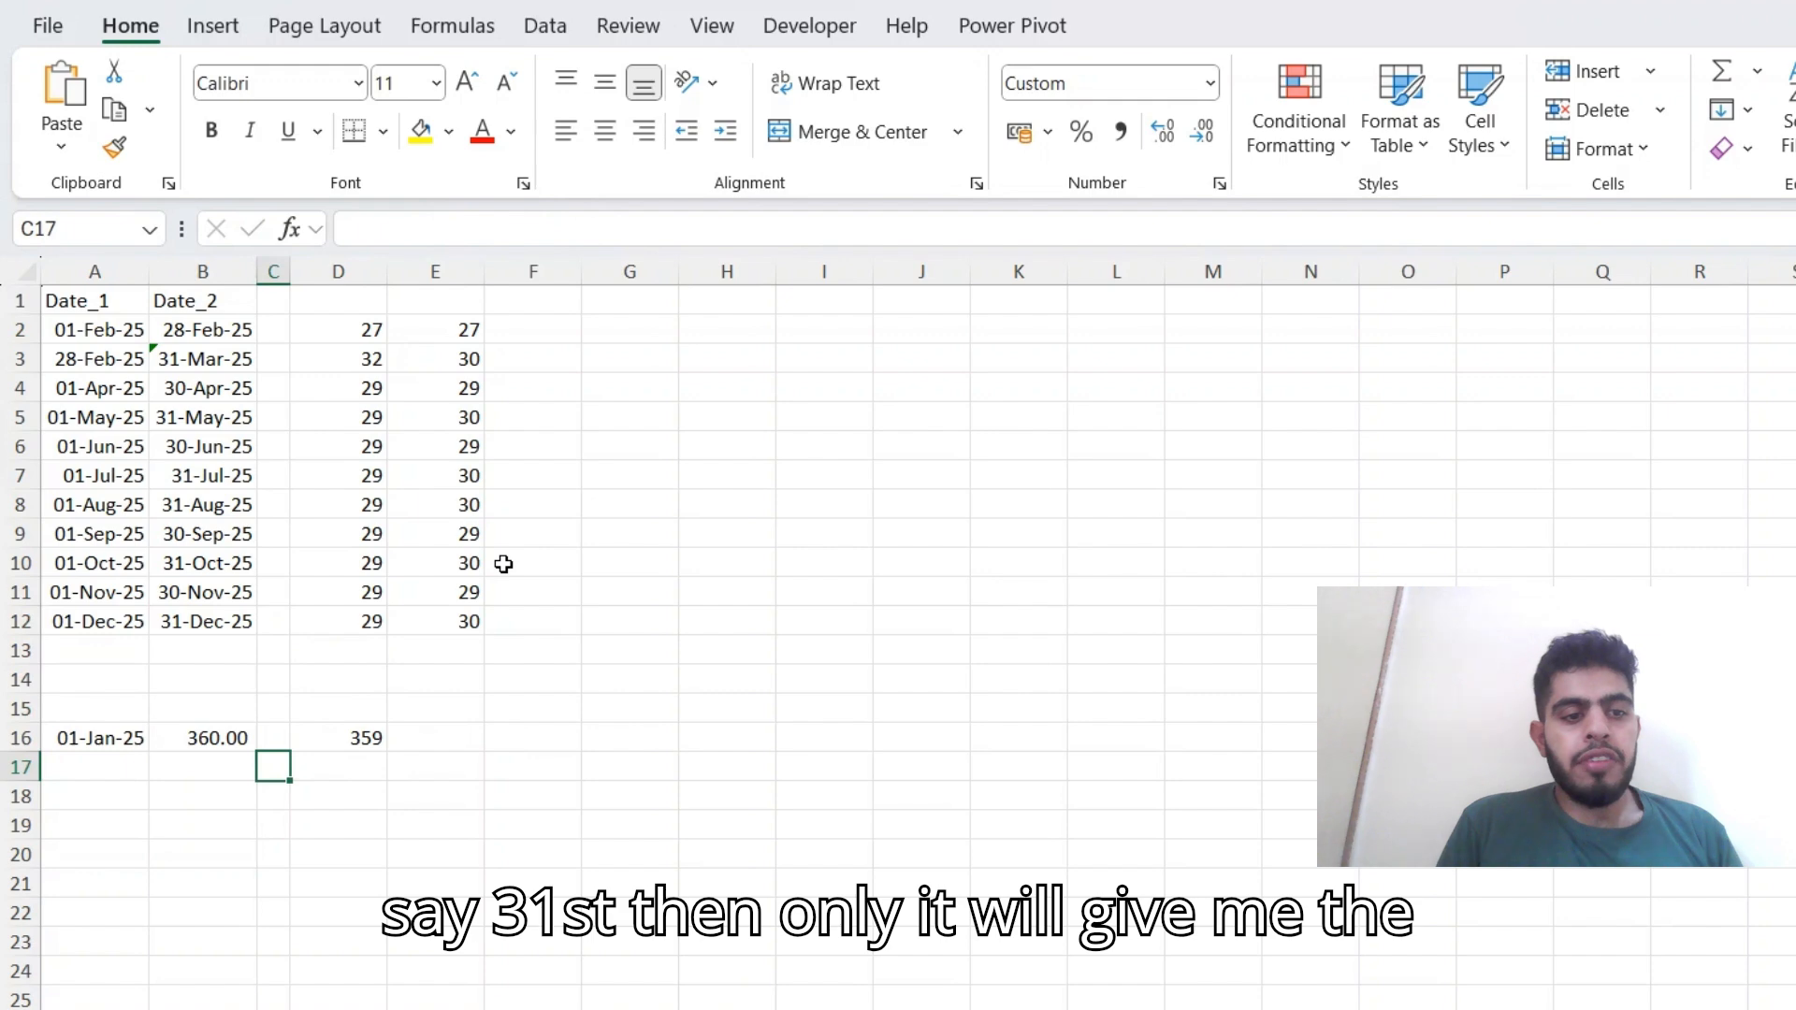
pyautogui.press('Up')
pyautogui.press('Right')
pyautogui.press('Left')
pyautogui.press('Left')
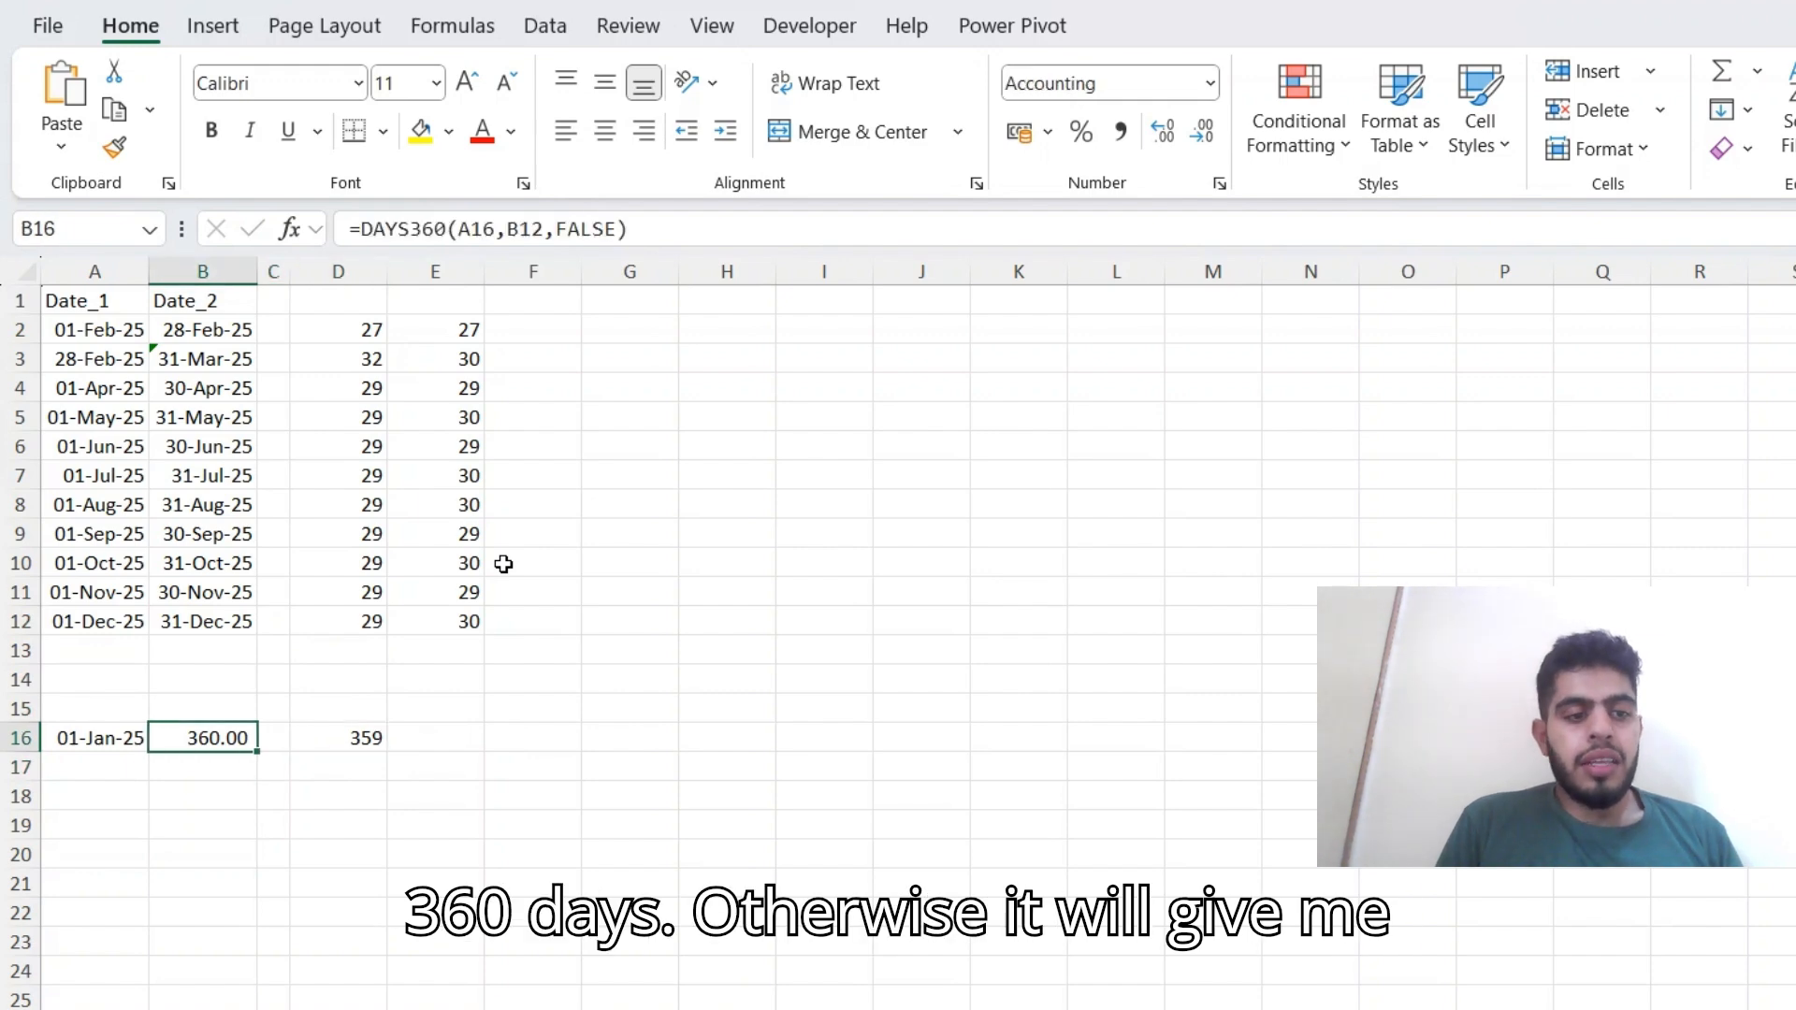
pyautogui.press('Right')
pyautogui.press('Right')
pyautogui.press('Right')
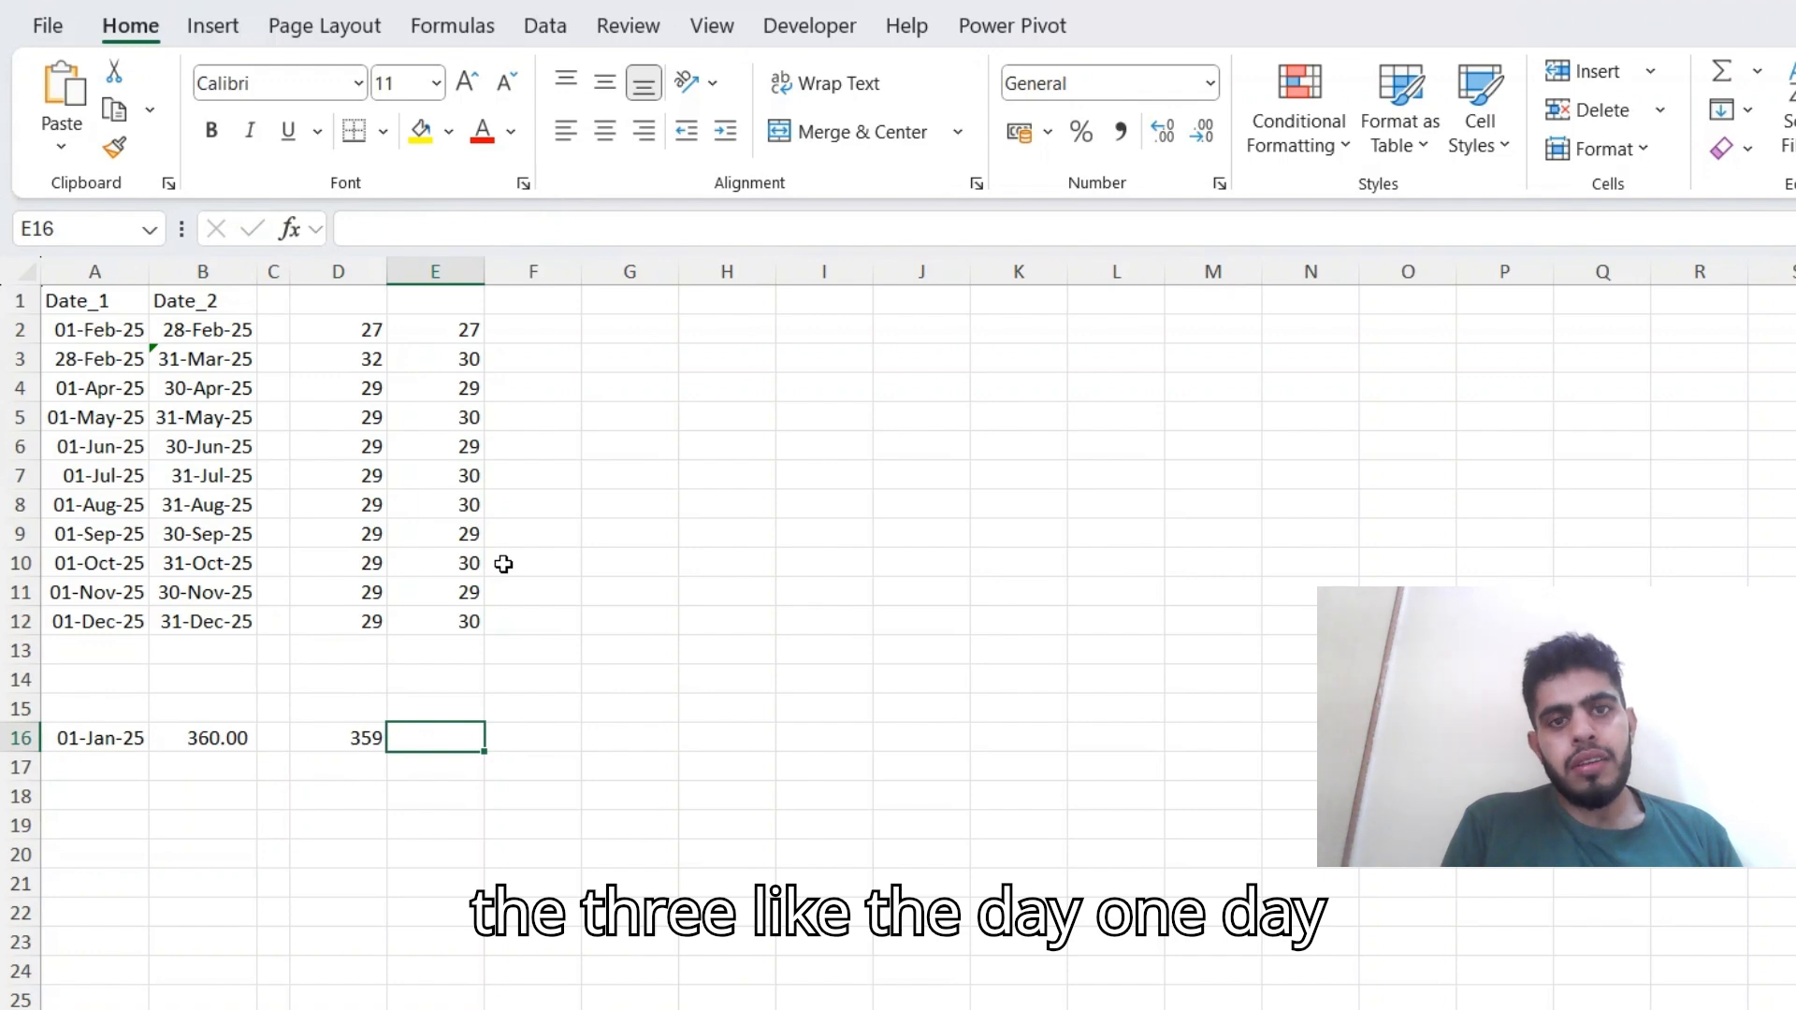
pyautogui.press('Up')
pyautogui.press('Up')
pyautogui.press('Up')
pyautogui.press('Up')
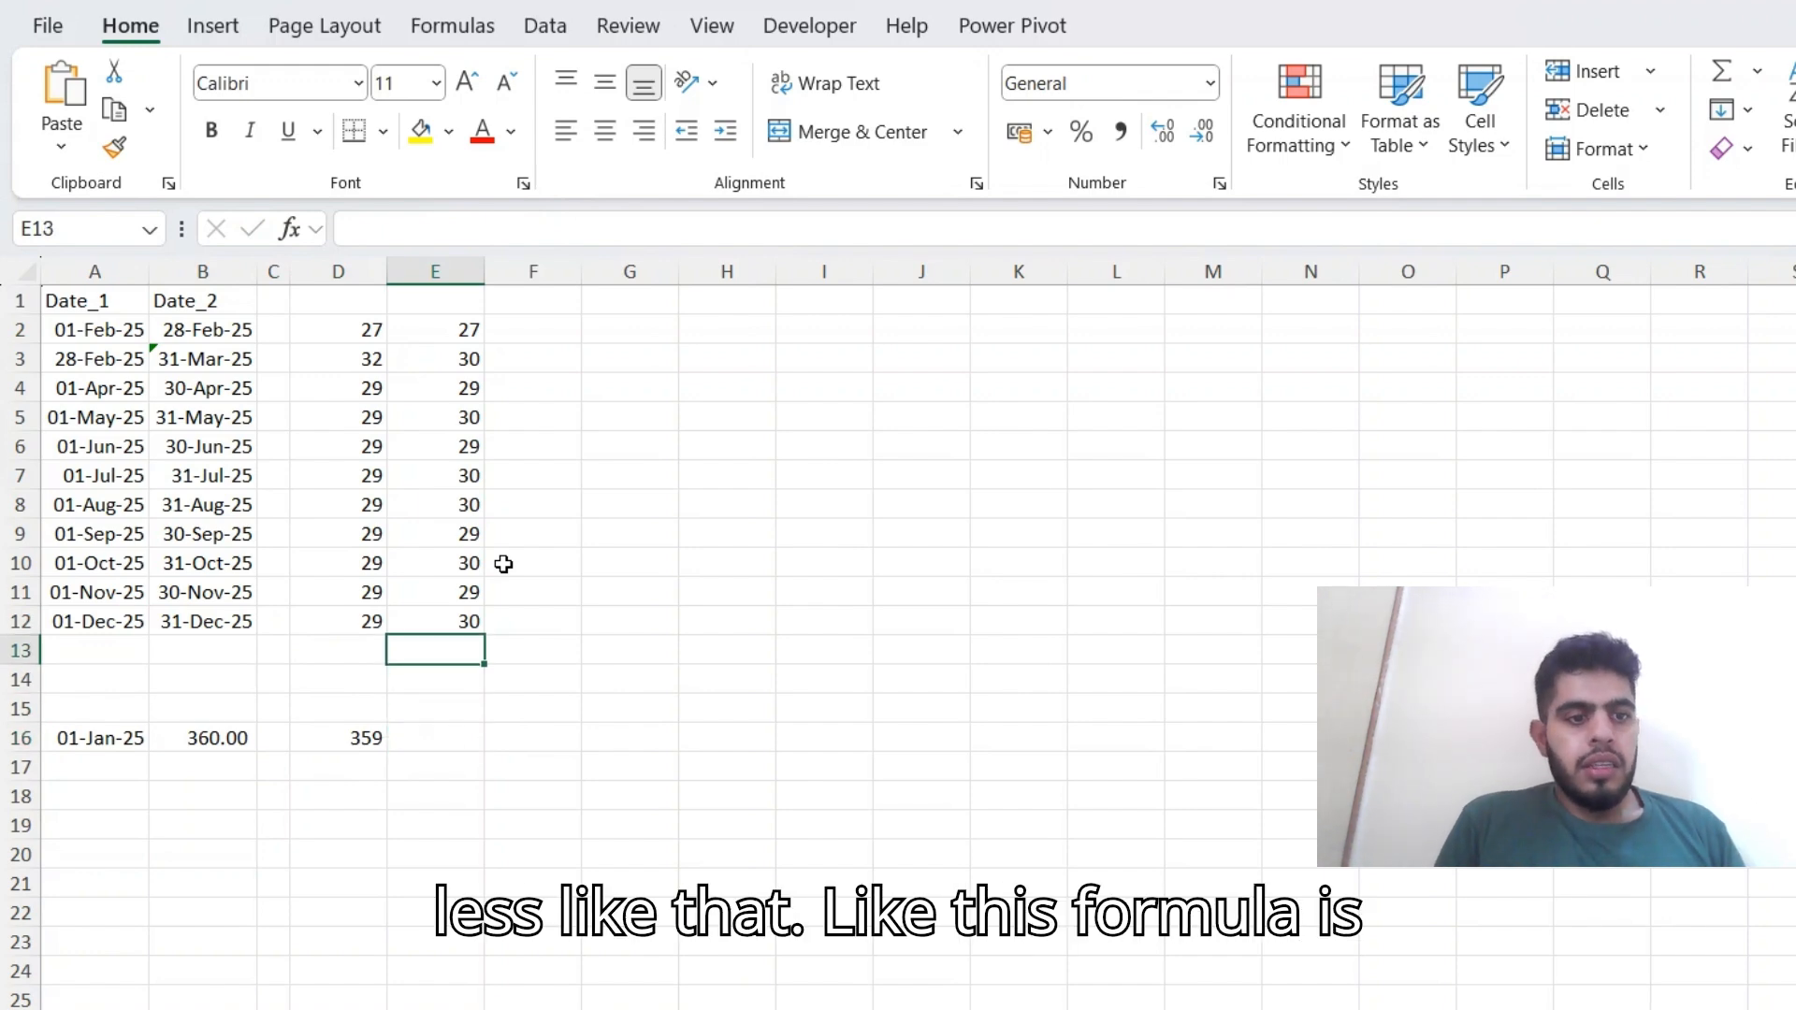
pyautogui.press('Up')
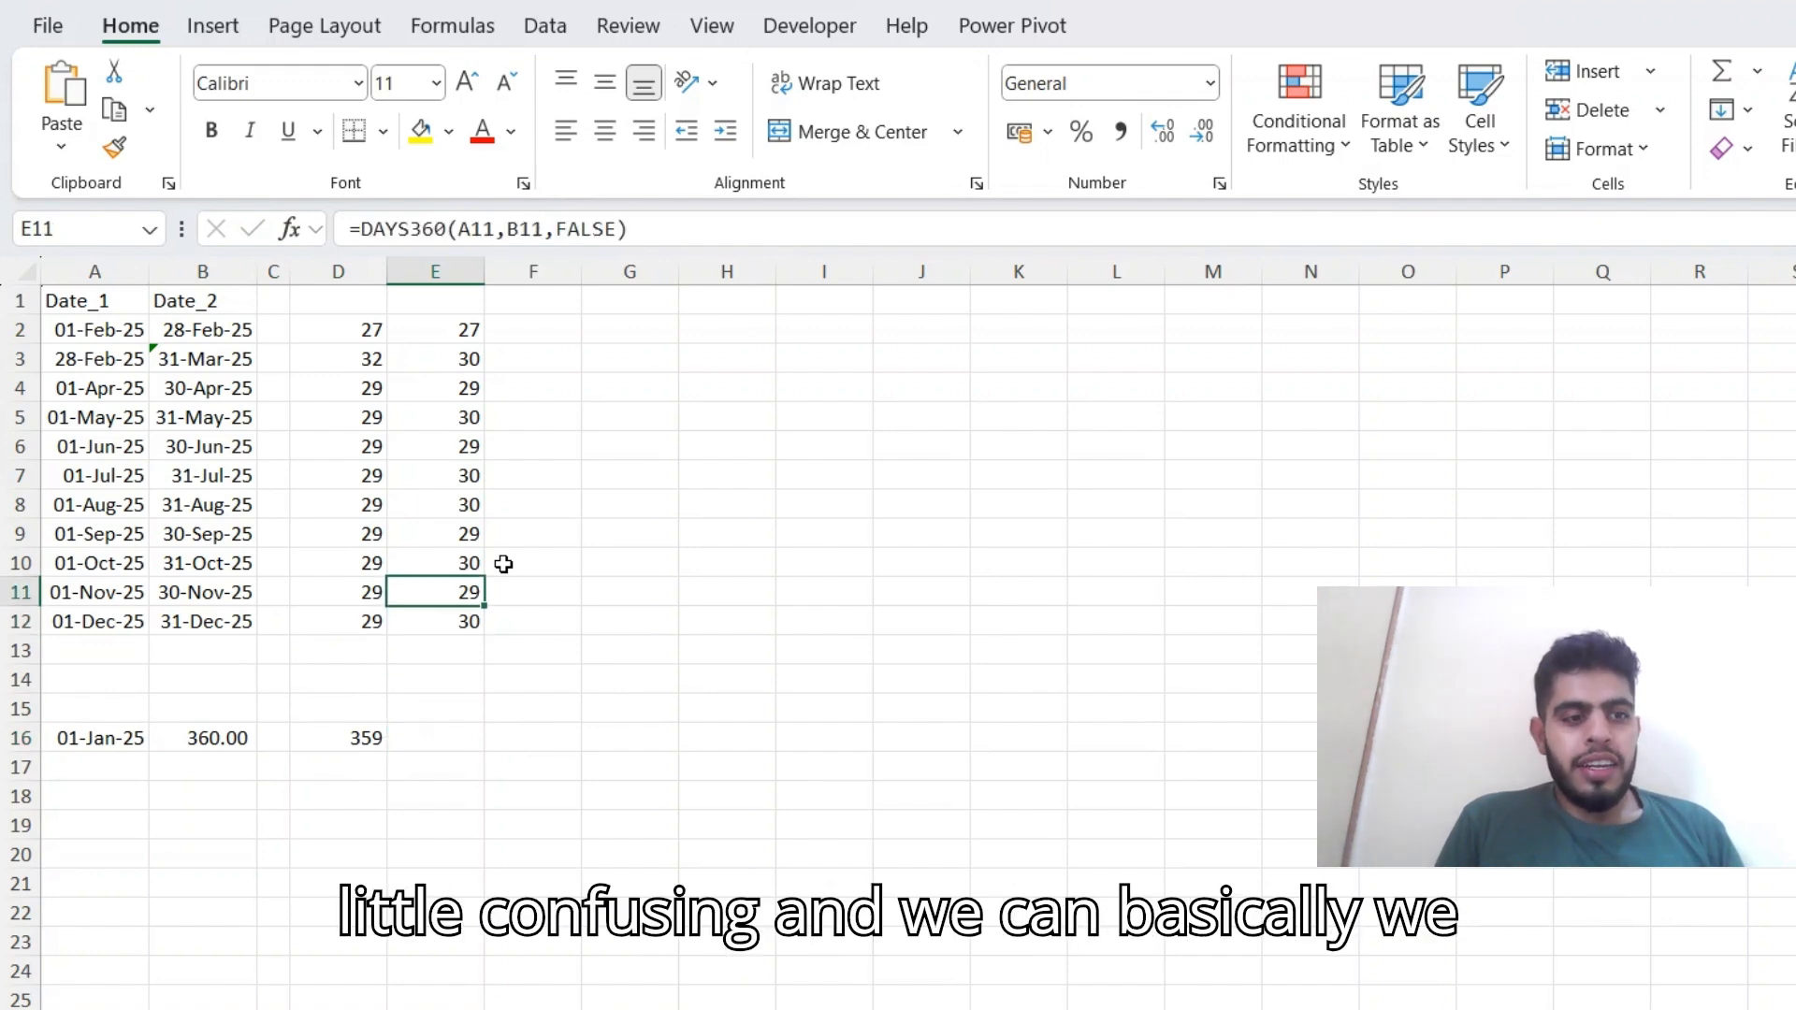
pyautogui.press('Left')
pyautogui.press('Left')
pyautogui.press('Up')
pyautogui.press('Up')
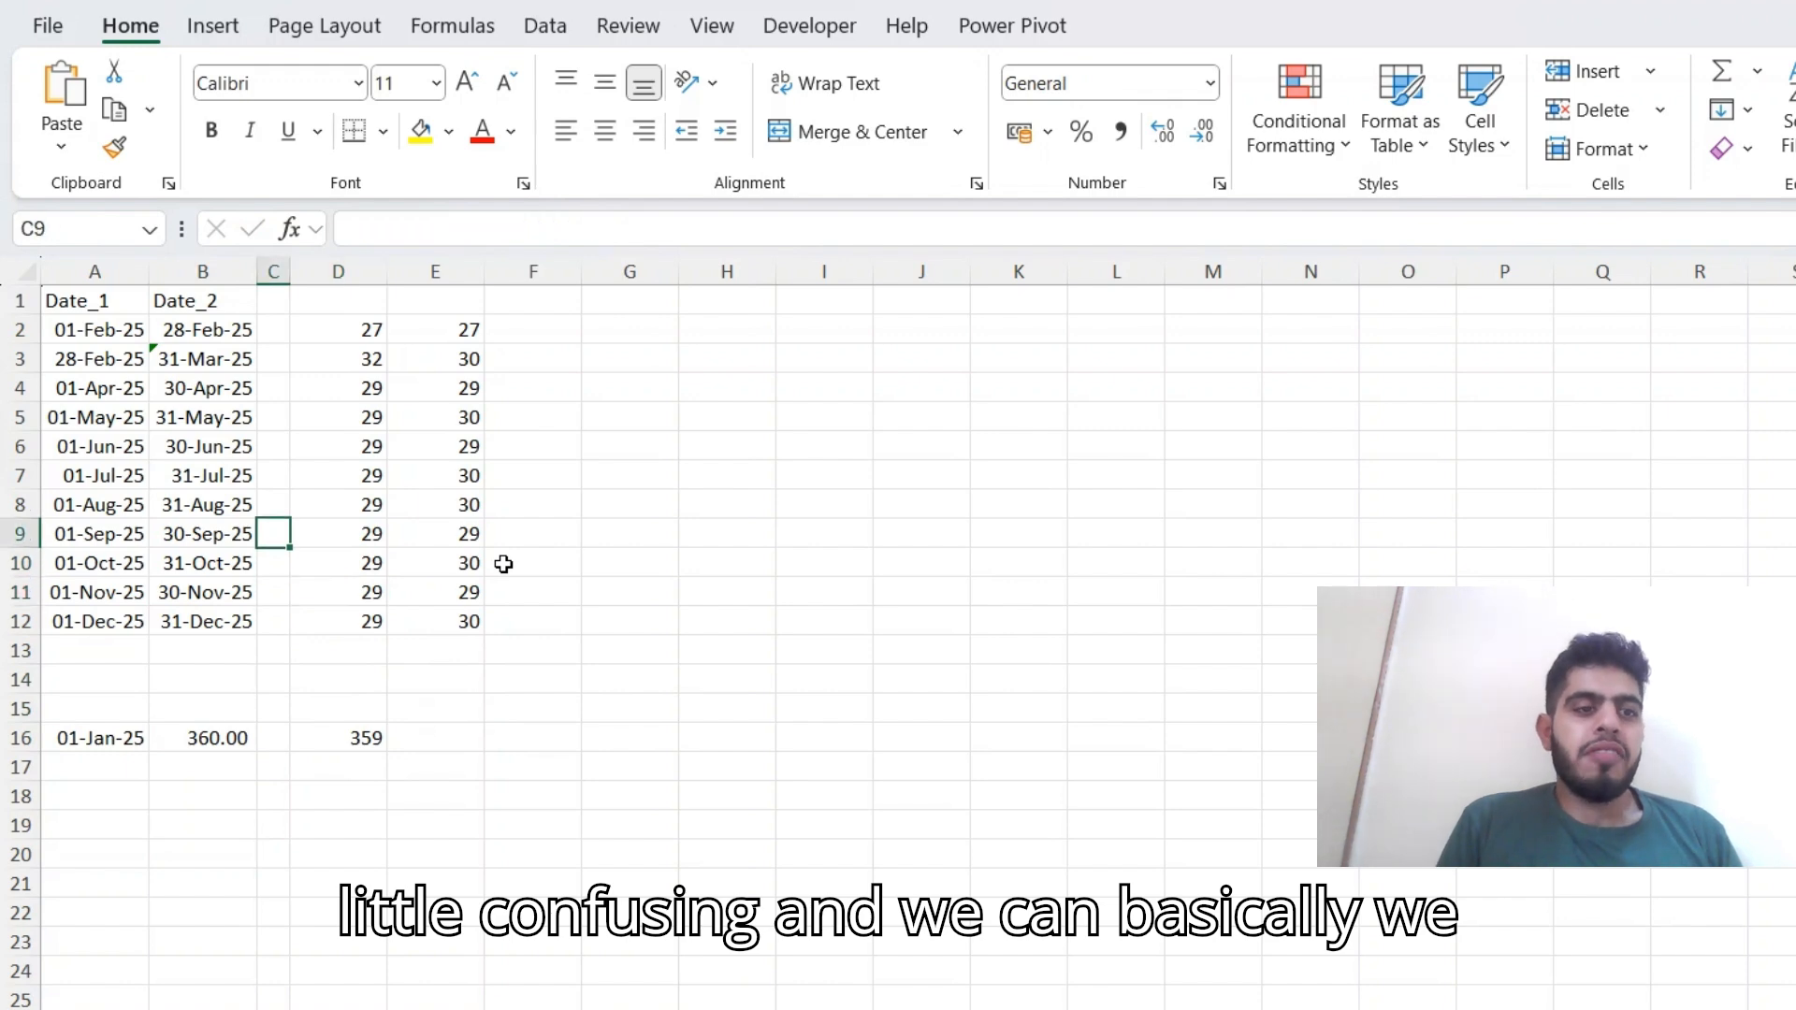